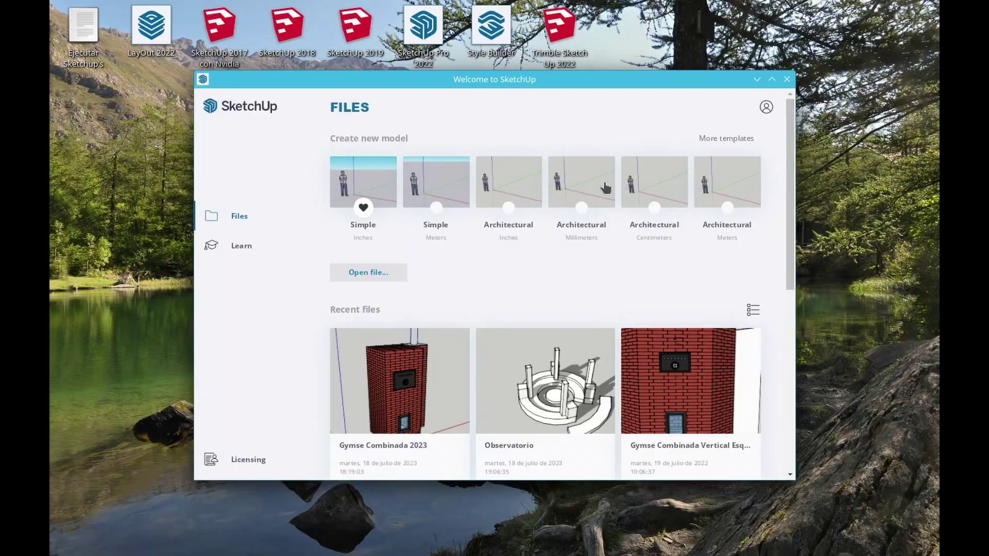
Create a new model from the Architectural template in centimeters.
left_click(656, 184)
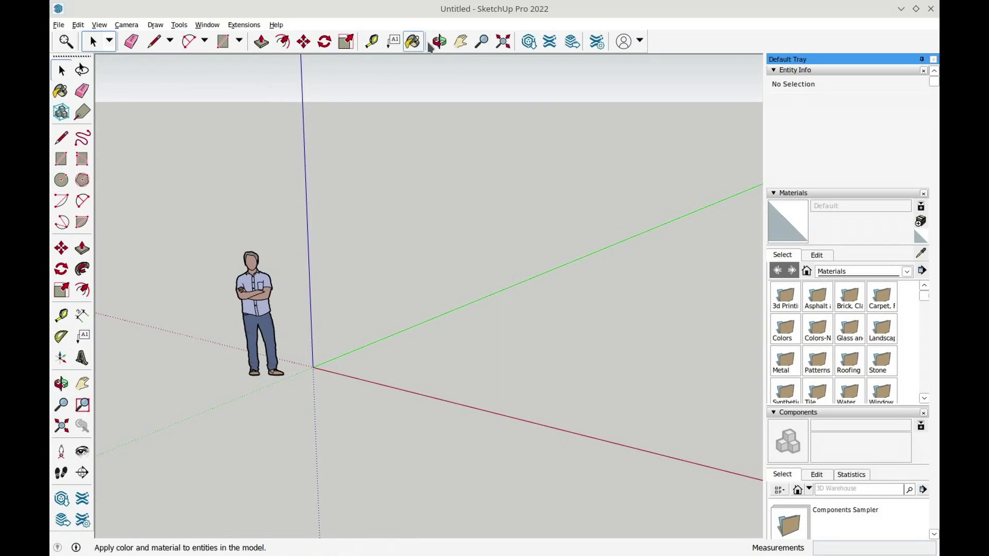
Hide the Getting Started toolbar and show it again.
right_click(375, 45)
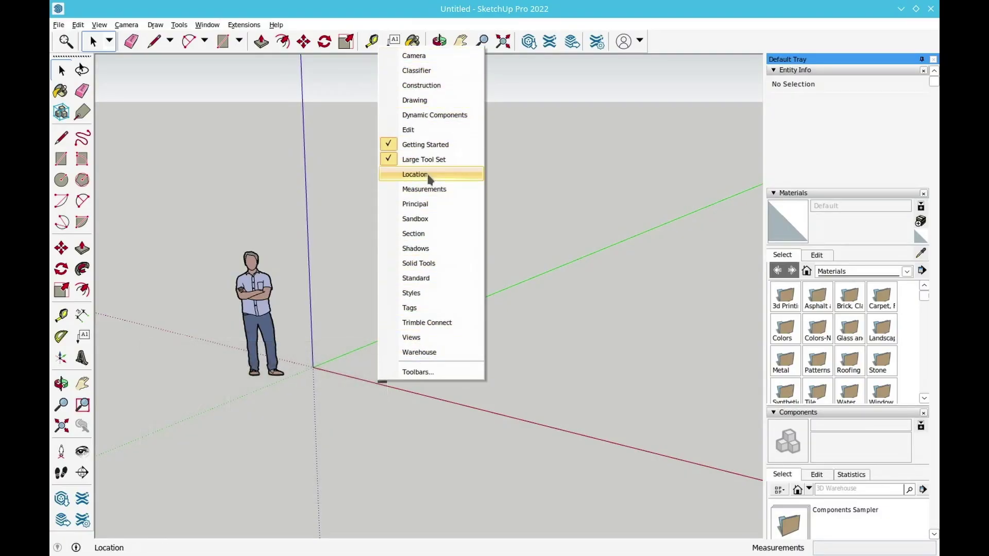
left_click(417, 145)
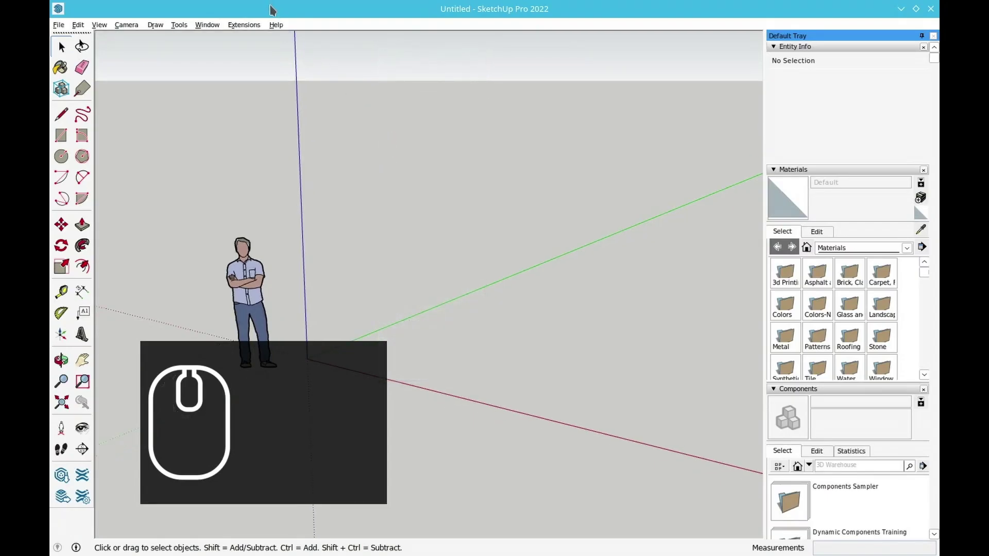
right_click(80, 135)
left_click(116, 227)
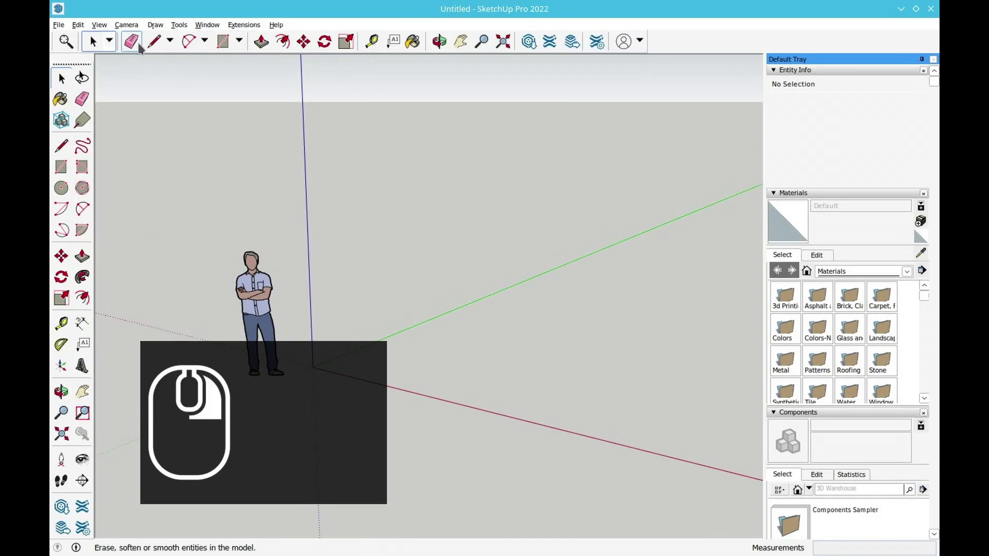
Turn the Large Tool Set toolbar off and back on.
right_click(135, 43)
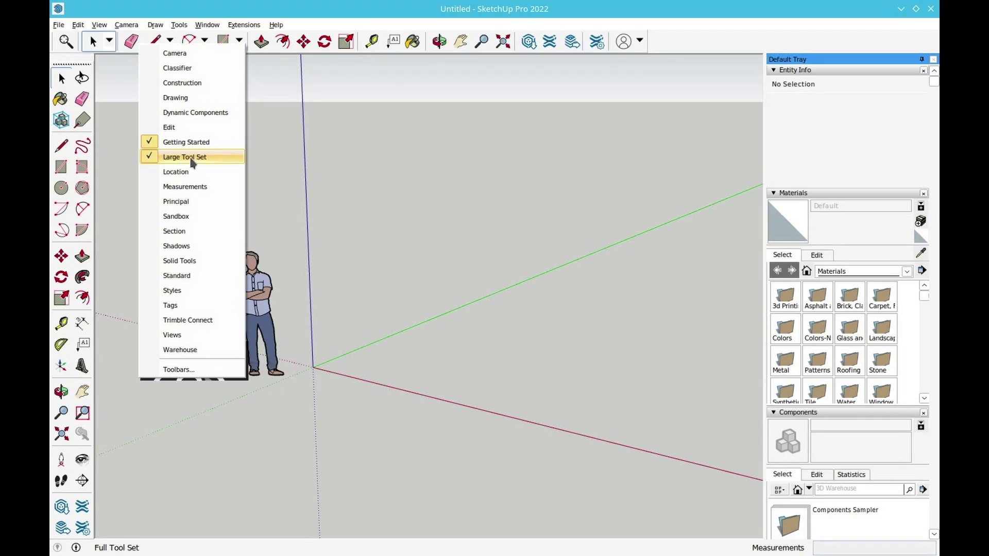
left_click(186, 156)
right_click(135, 44)
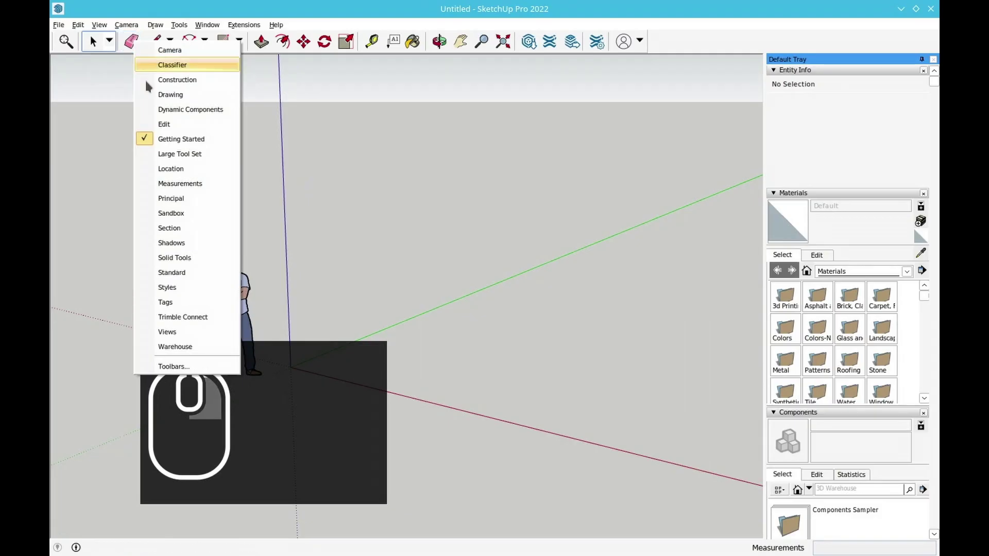
left_click(188, 154)
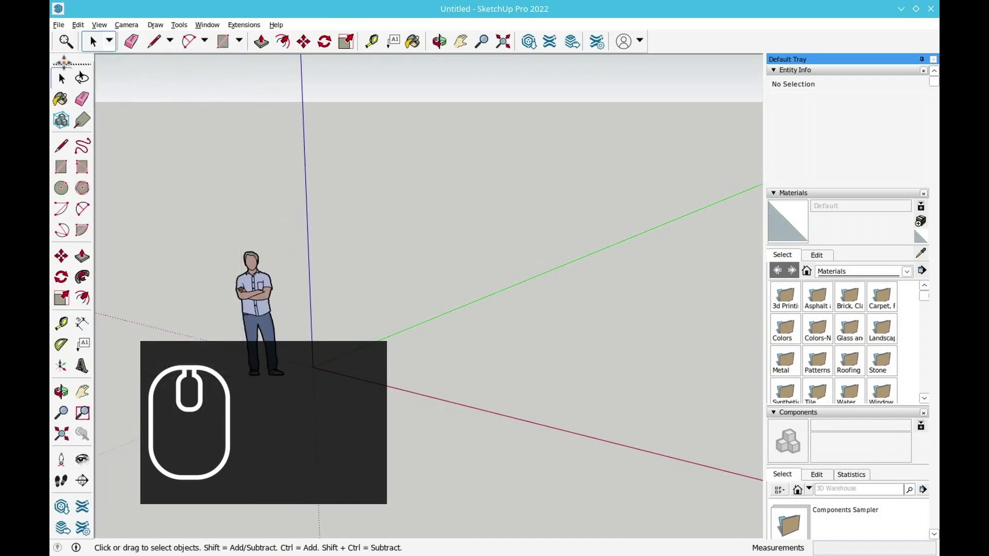
Undock the Large Tool Set over the drawing area and dock it back in its original place.
left_click_drag(61, 58, 466, 80)
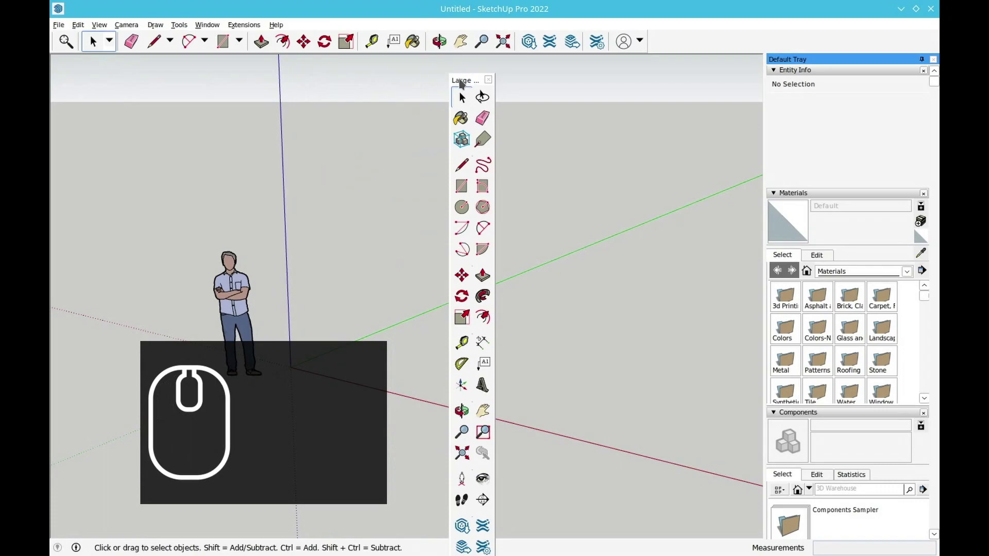
double_click(460, 81)
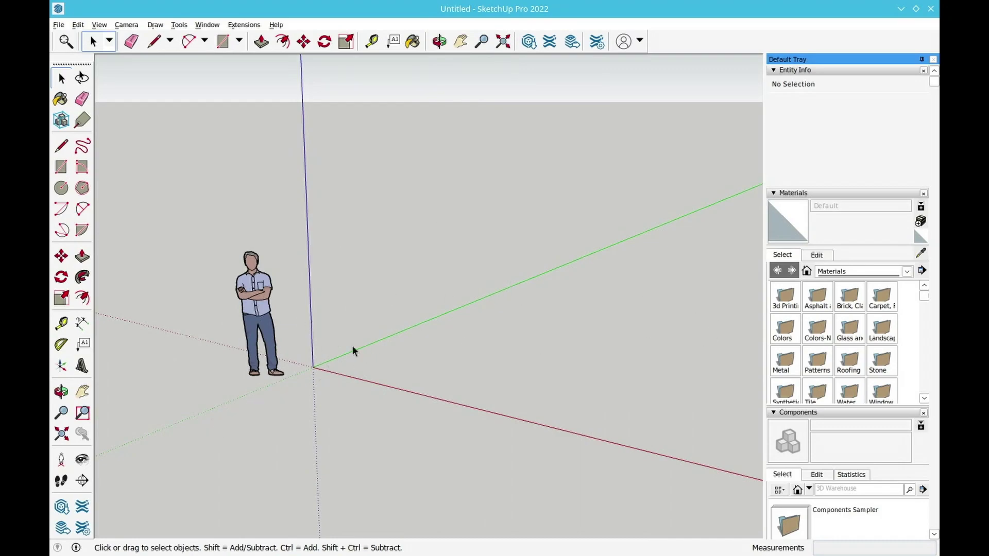
left_click(362, 259)
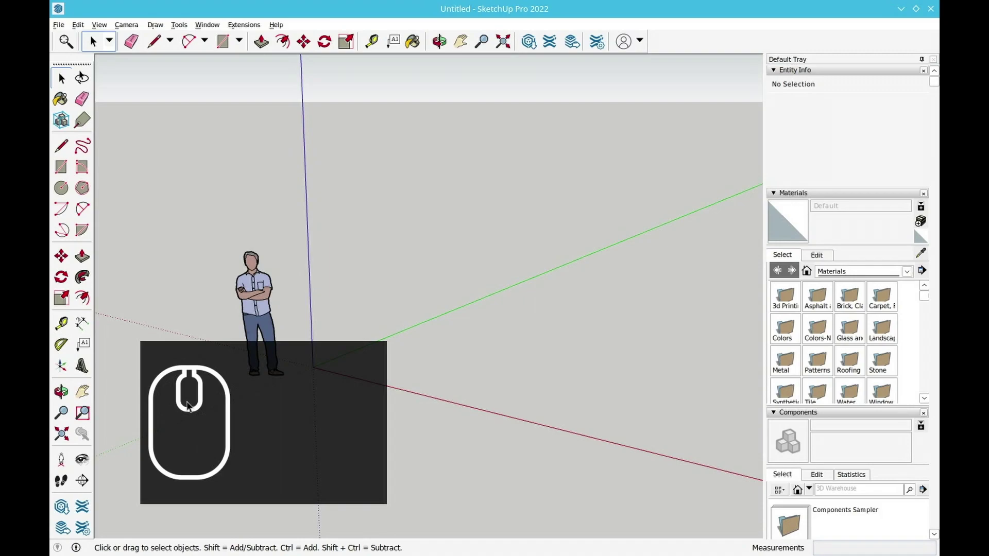
right_click(169, 410)
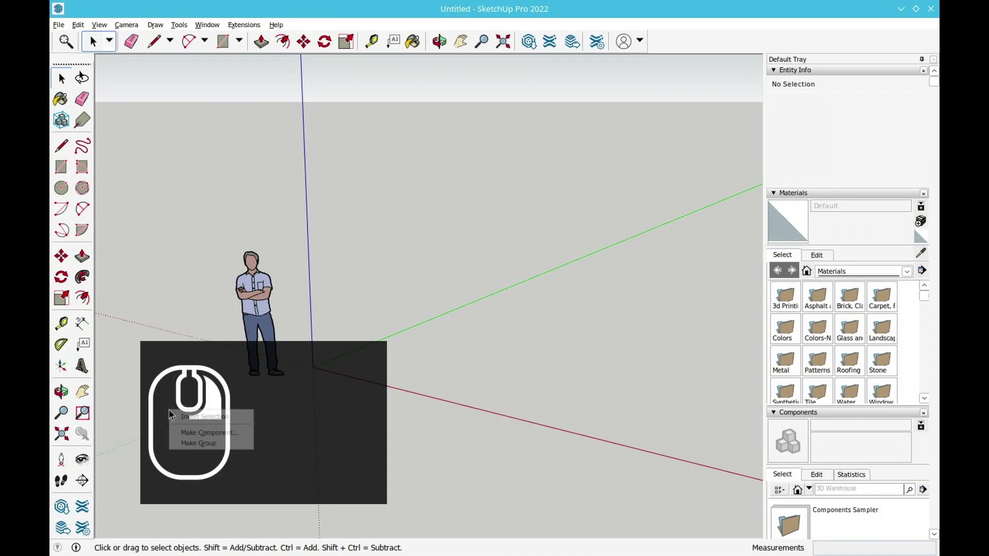
scroll(463, 314, "up", 2)
scroll(465, 315, "up", 1)
scroll(463, 317, "down", 6)
scroll(460, 319, "up", 1)
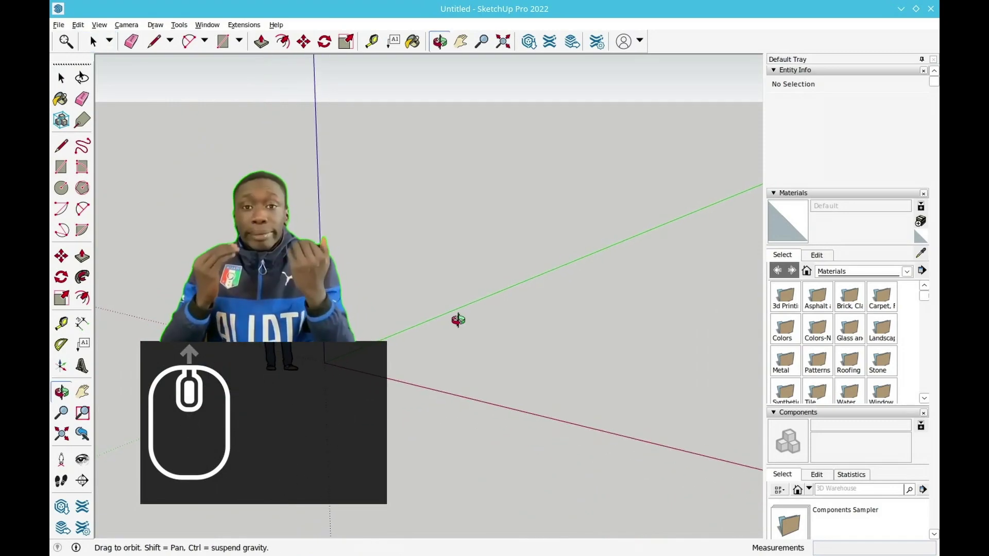
scroll(525, 287, "up", 2)
scroll(526, 287, "down", 1)
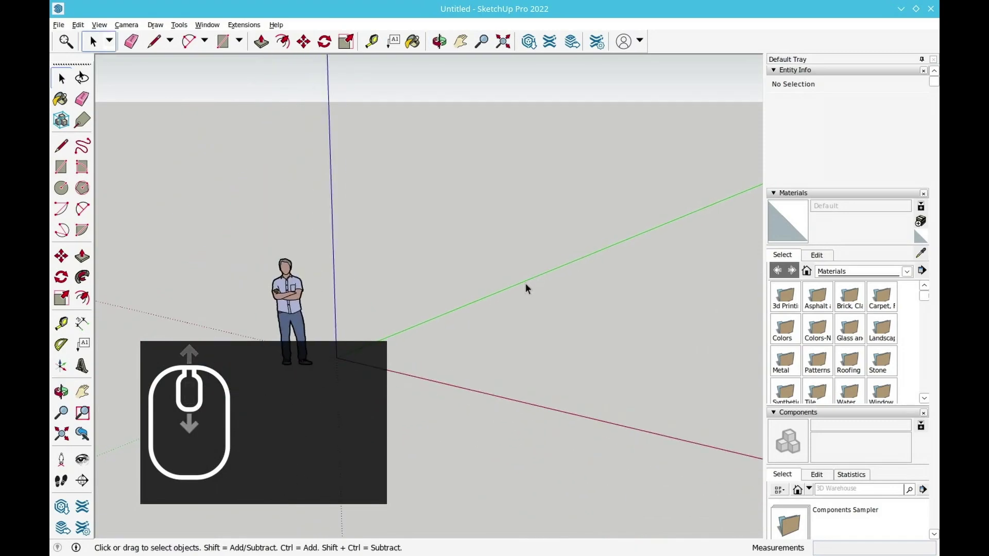
scroll(526, 287, "down", 1)
scroll(525, 287, "up", 1)
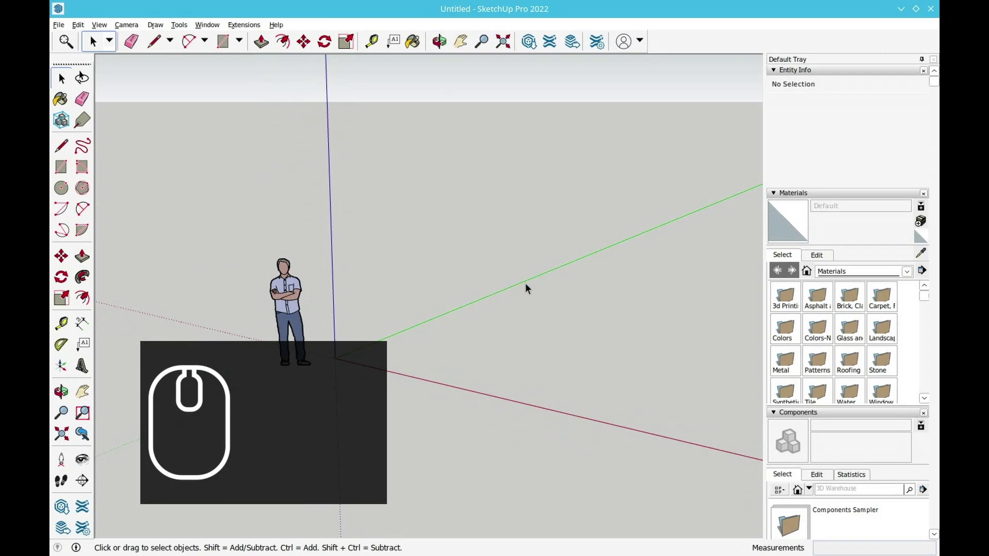
key("shift")
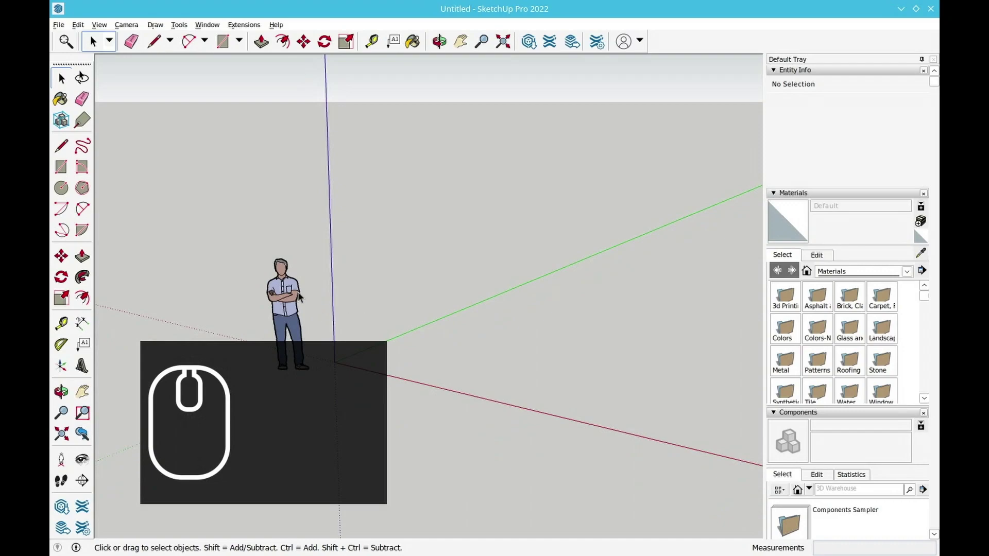
Delete the human scale figure beside the origin.
left_click(286, 309)
key("Delete")
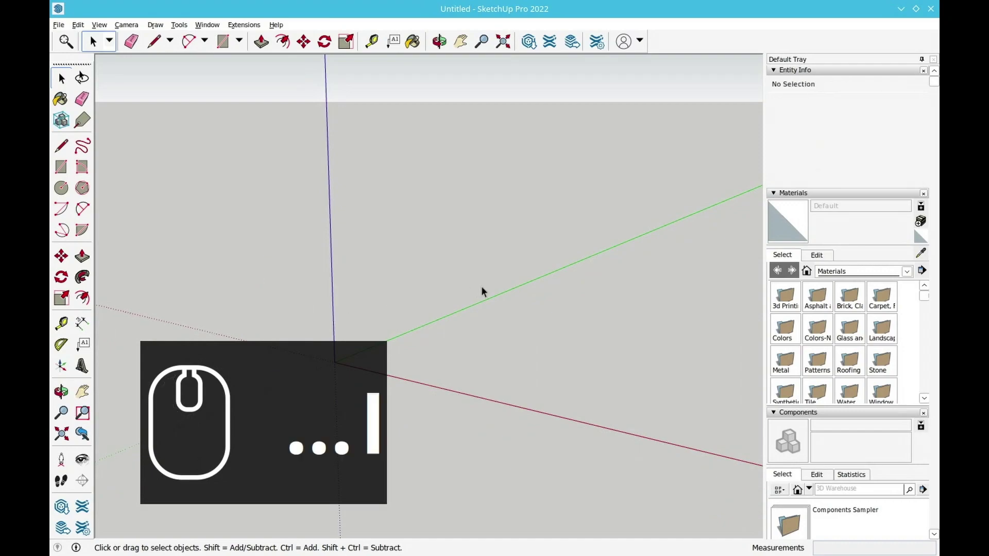
scroll(481, 290, "down", 4)
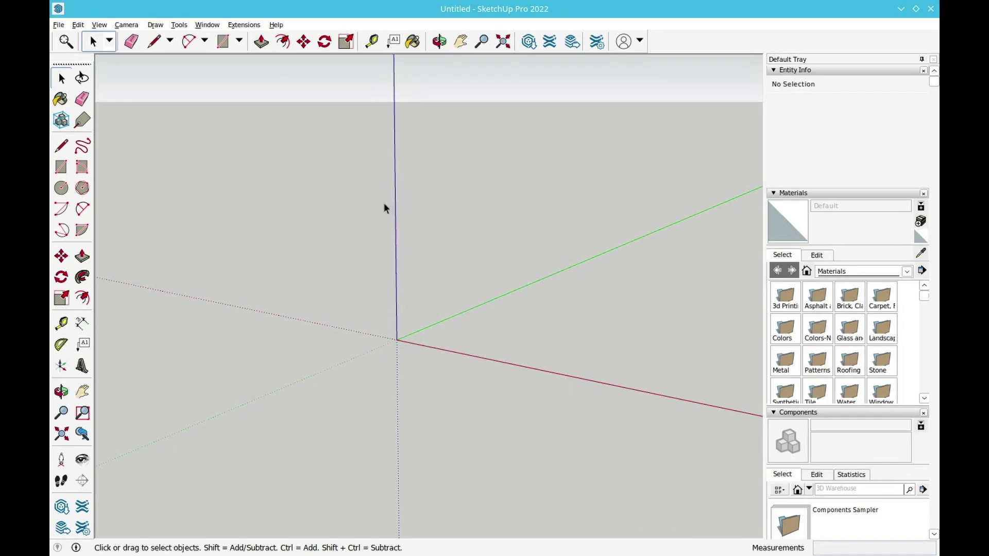
scroll(400, 269, "down", 3)
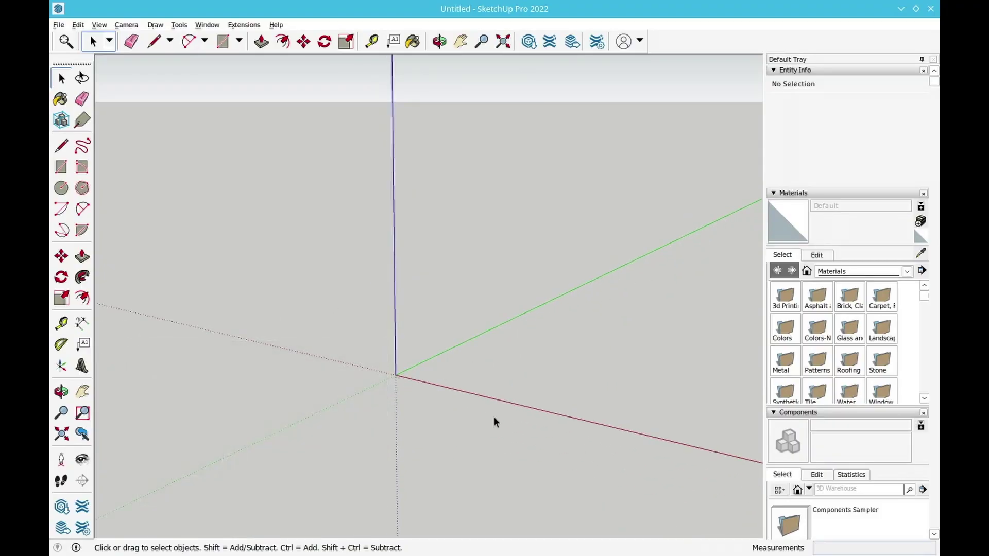
middle_click_drag(377, 377, 356, 157)
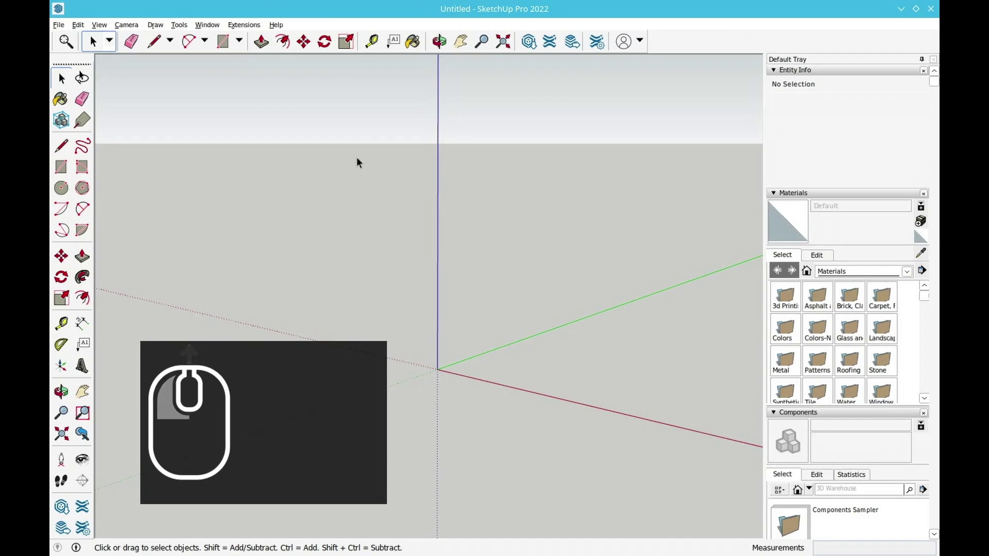
left_click(216, 214)
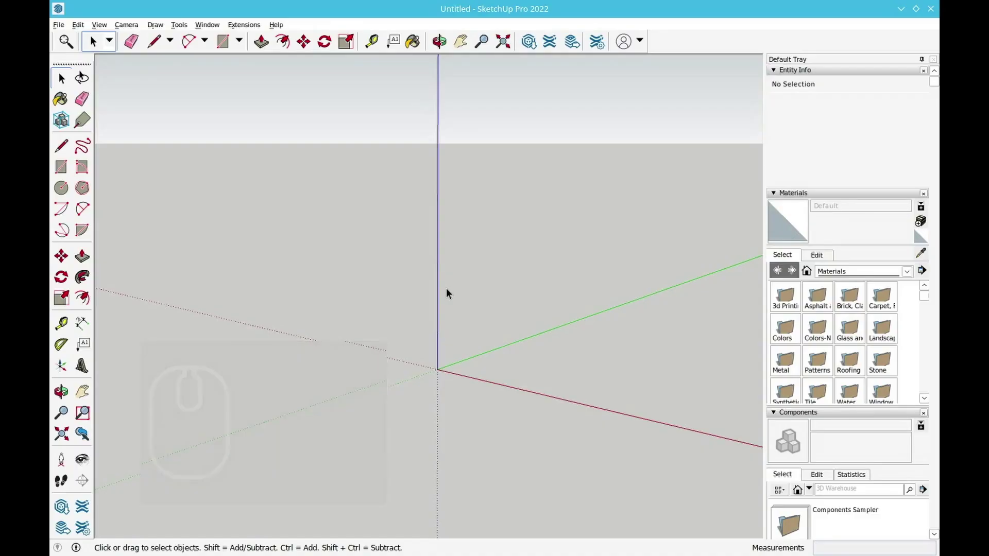
scroll(446, 289, "down", 4)
scroll(446, 288, "down", 1)
scroll(446, 288, "up", 3)
scroll(446, 288, "up", 3)
scroll(446, 287, "down", 3)
middle_click_drag(446, 292, 608, 303)
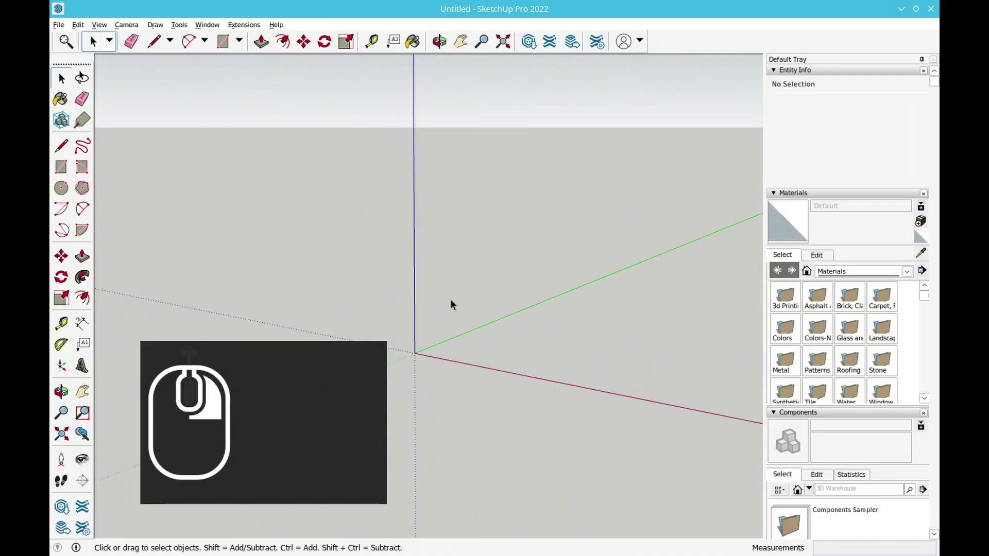
right_click(451, 299)
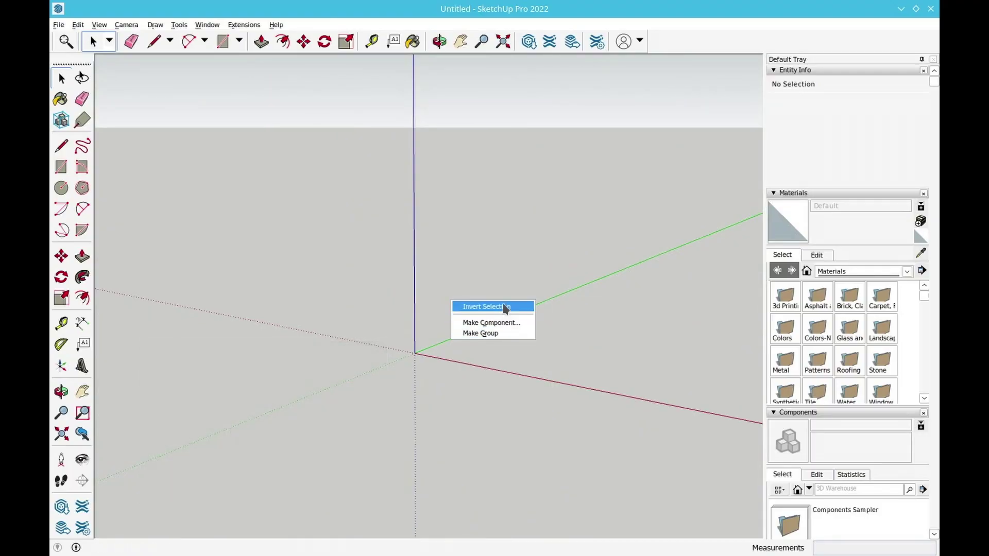
left_click(499, 251)
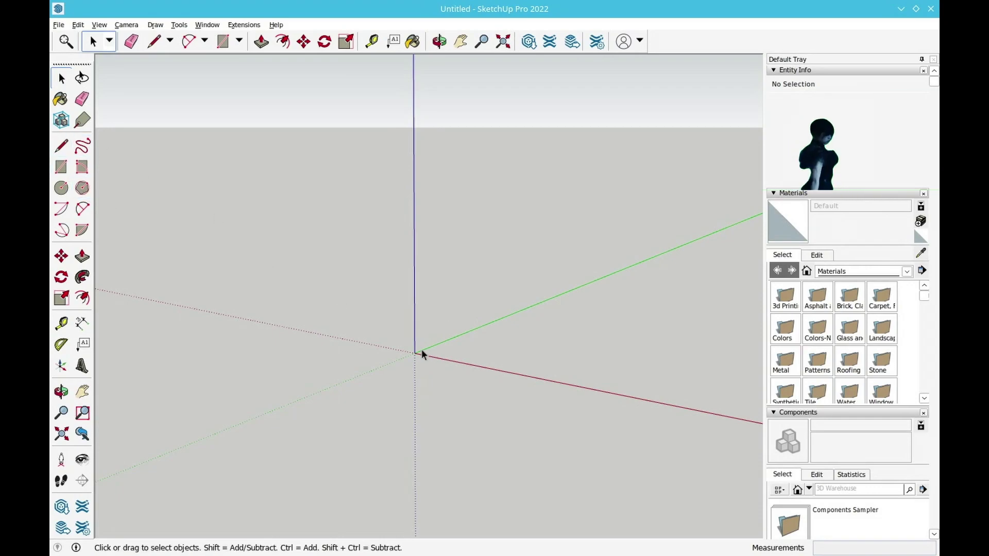
Draw a rectangle of about 397 by 1182 cm on the ground plane, starting at the origin.
scroll(419, 354, "up", 1)
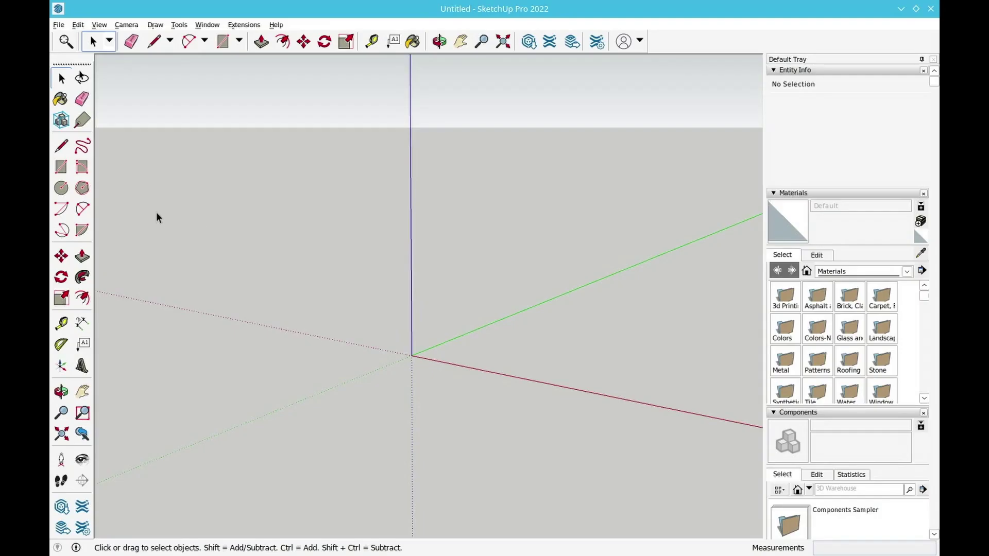
left_click(61, 175)
left_click(412, 355)
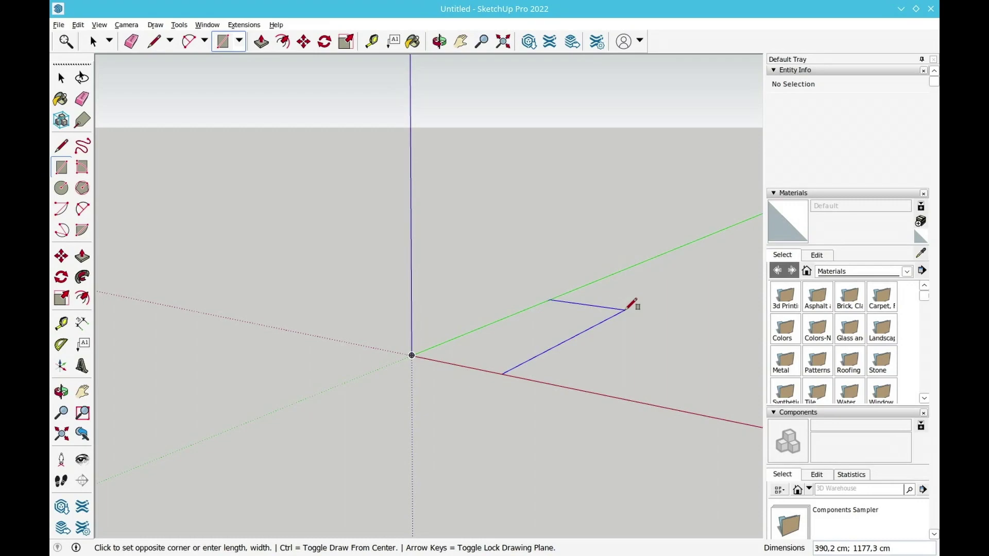
left_click(629, 309)
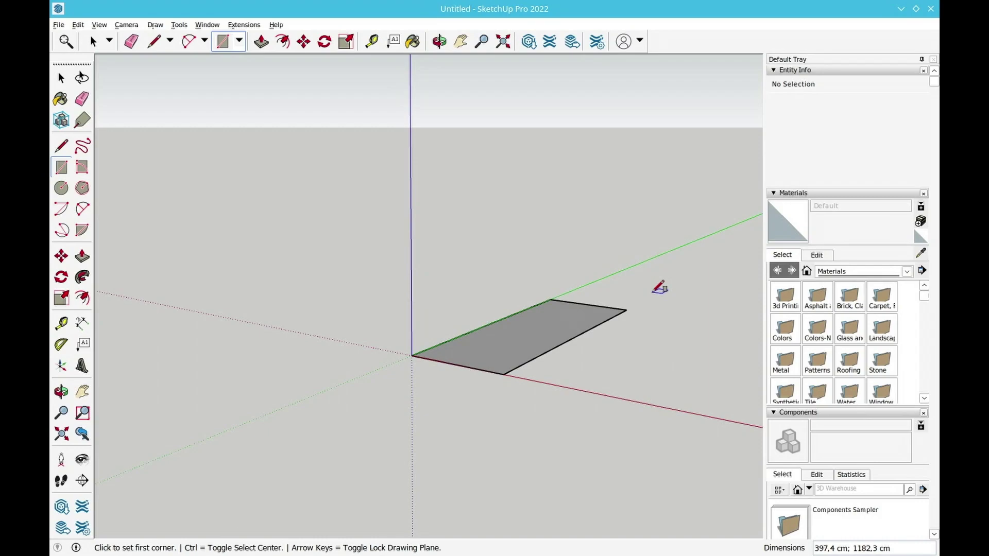
Set the rectangle's dimensions to 10 by 22 cm.
type("10")
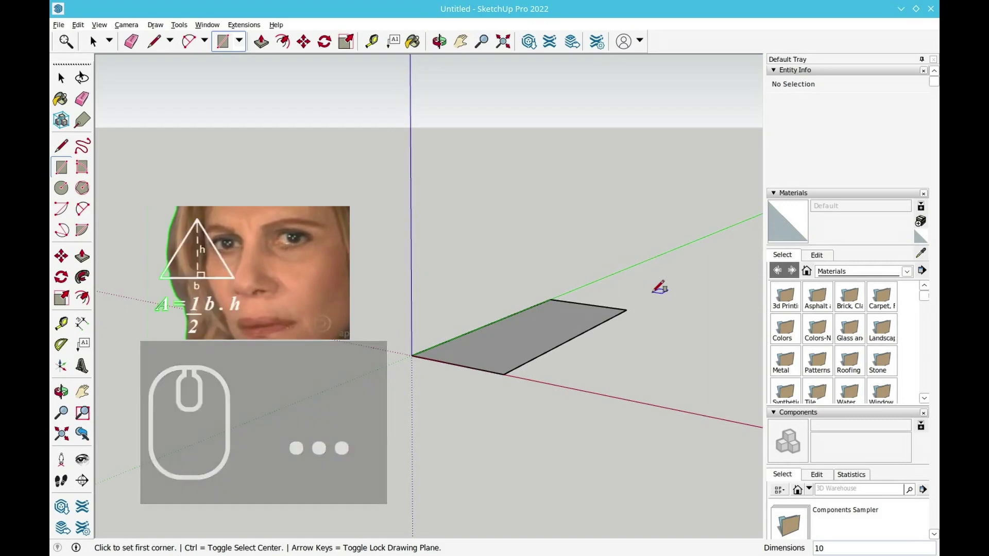
key("shift")
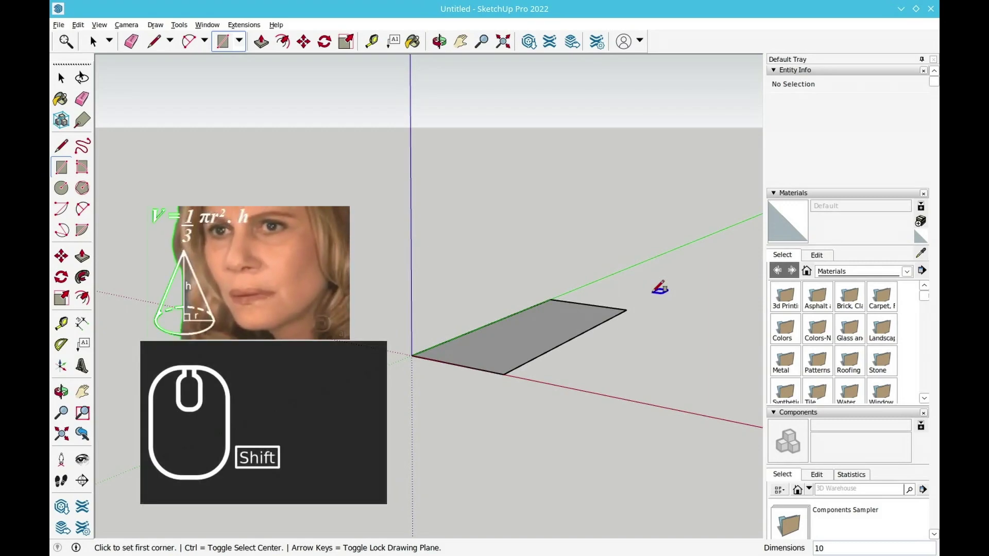
type(";")
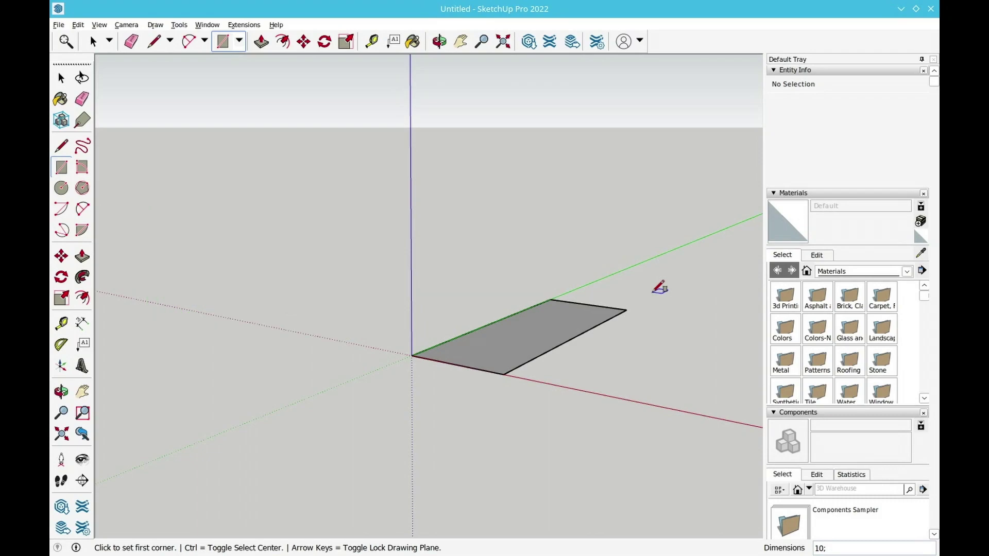
type("22")
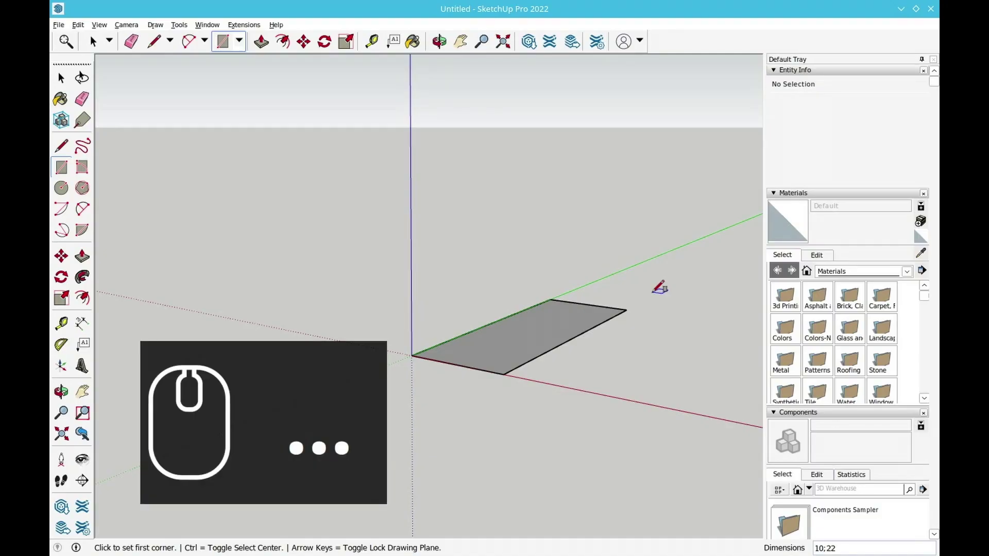
key("Return")
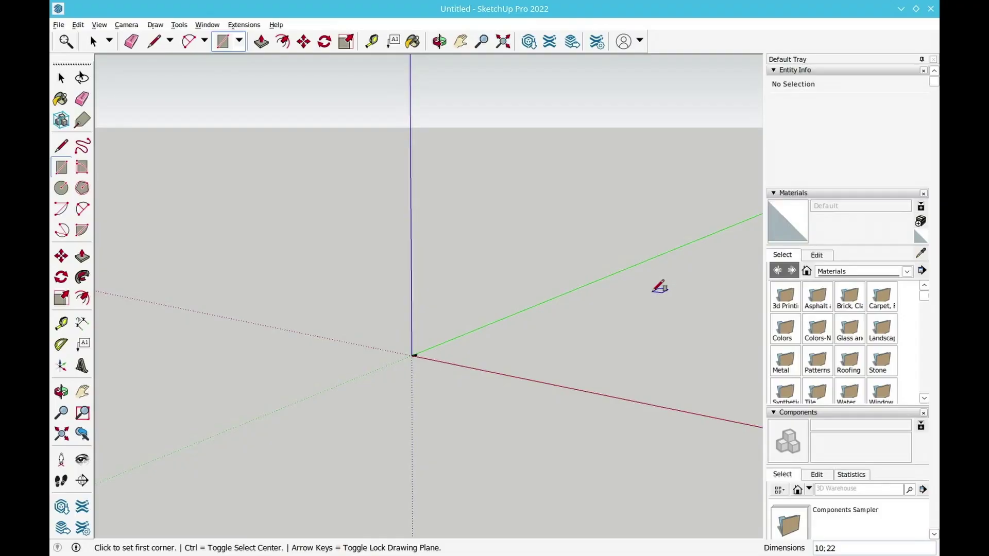
Measure across the small rectangle from its corner at the origin with the Tape Measure, without placing a guide.
left_click(414, 354)
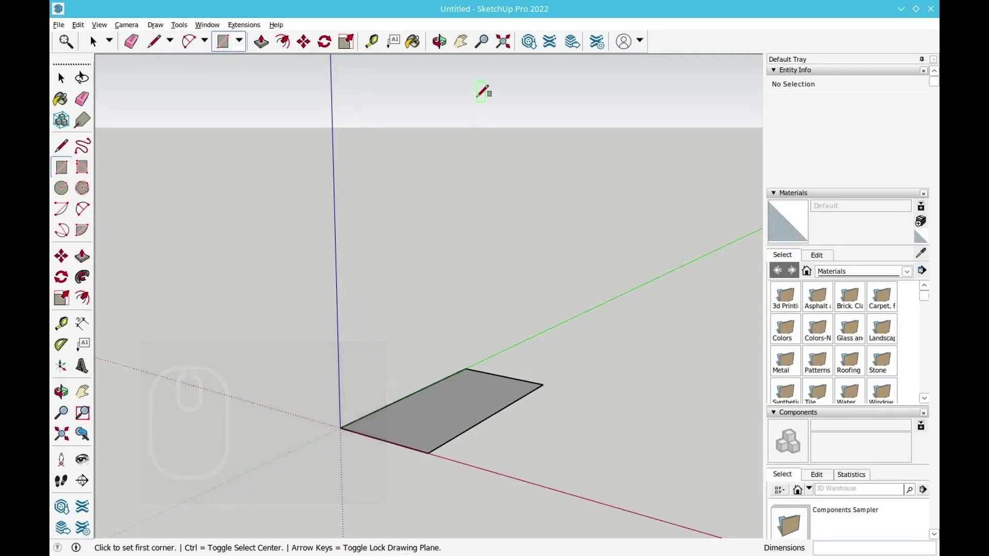
left_click(462, 46)
left_click_drag(455, 397, 513, 270)
left_click(438, 45)
left_click_drag(505, 222, 428, 326)
left_click(62, 324)
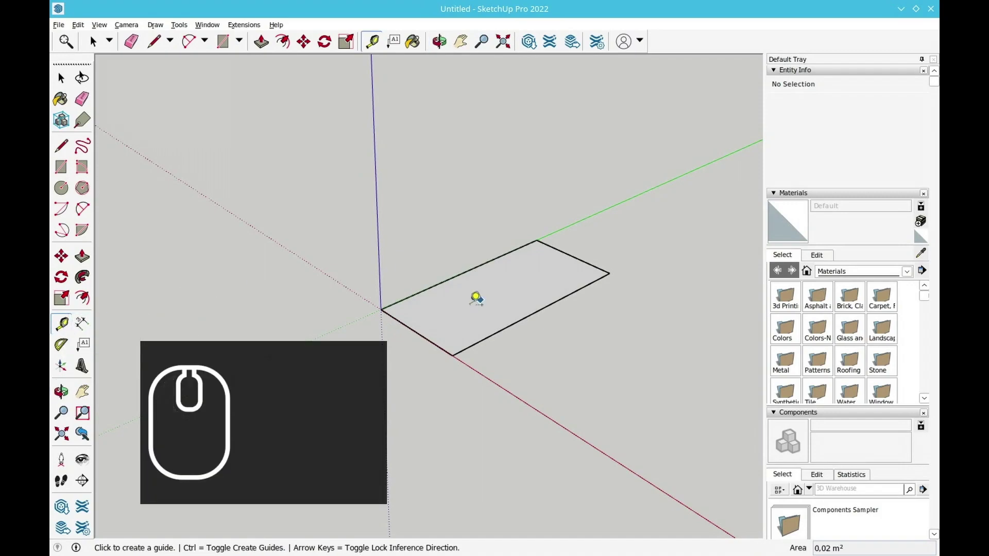
left_click(382, 309)
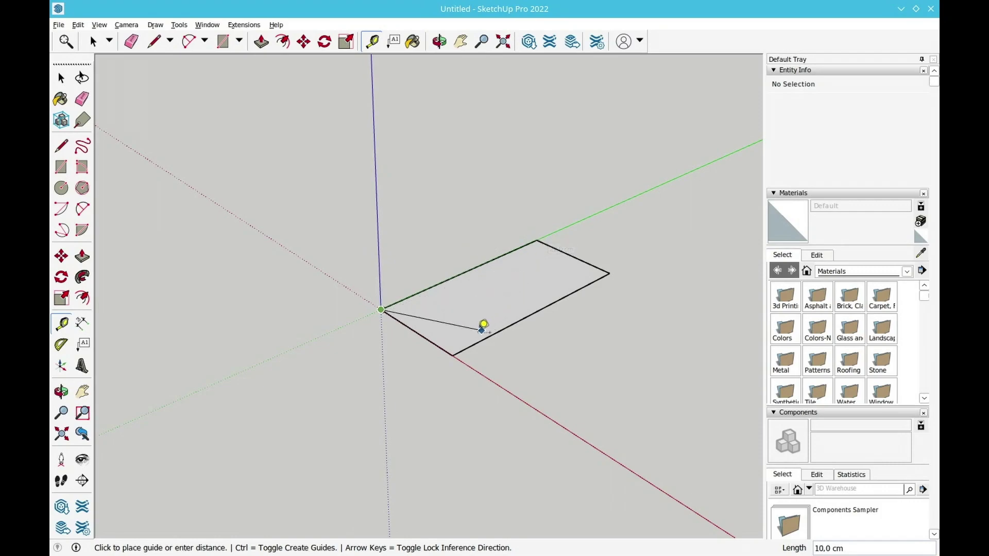
key("space")
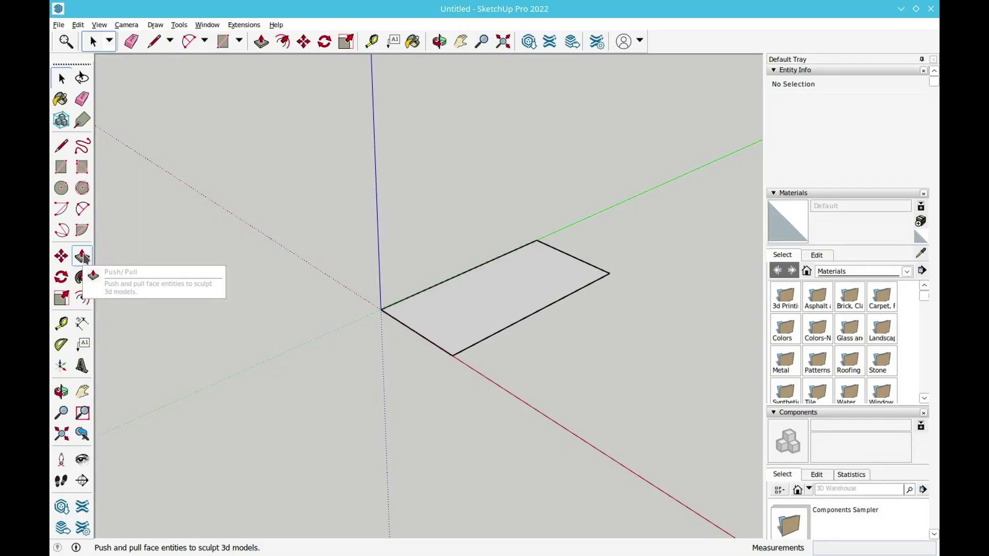
Push/Pull the 10 by 22 cm rectangle upward into a box 5 cm high.
left_click(84, 257)
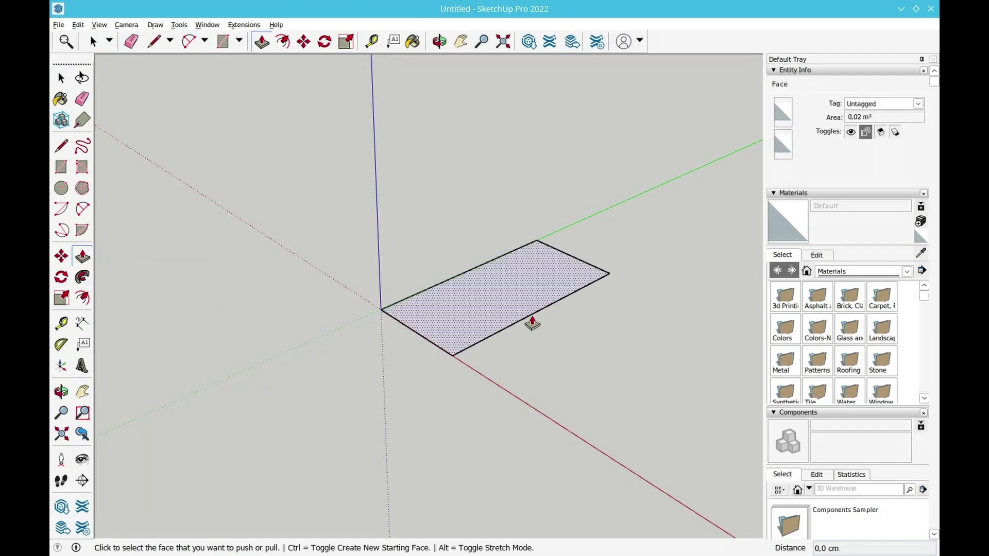
left_click(479, 310)
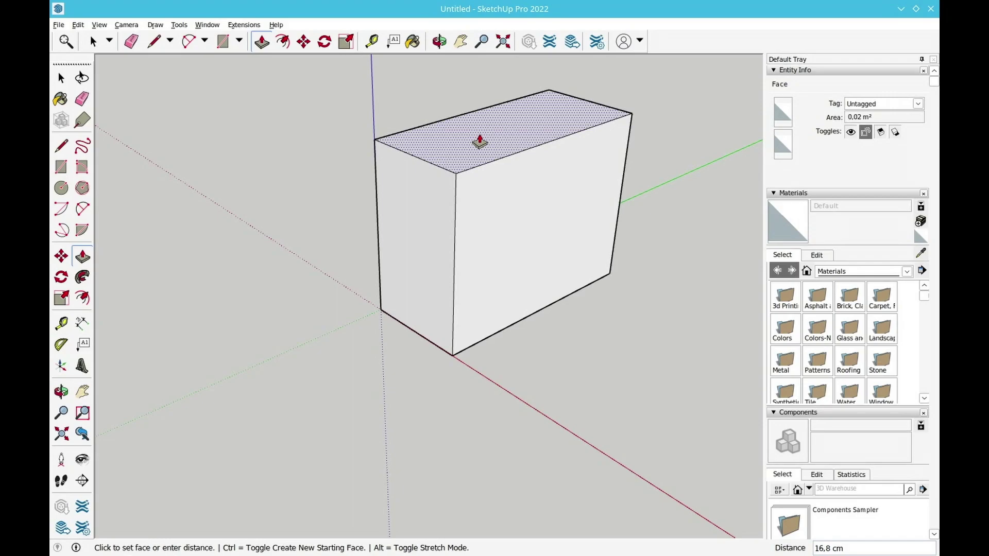
left_click(479, 140)
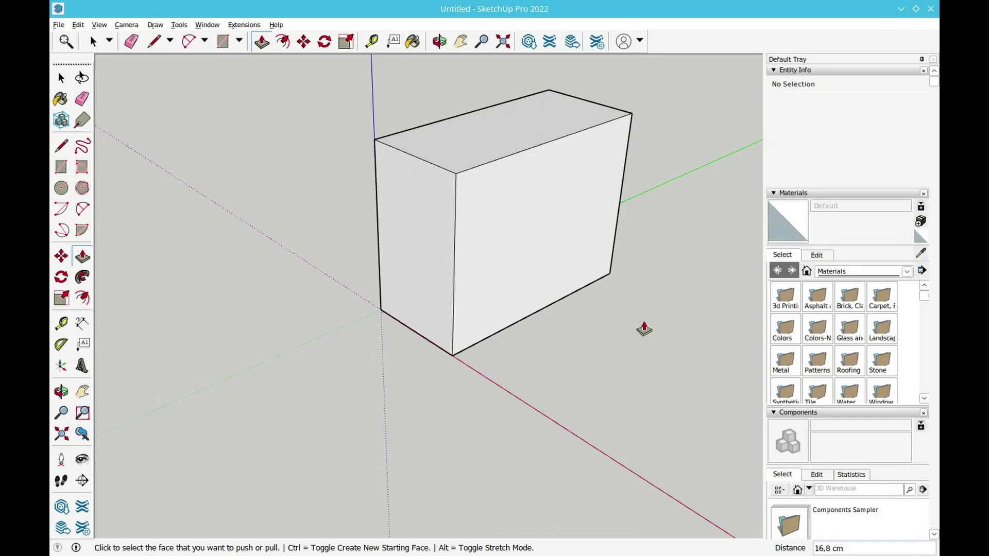
type("5")
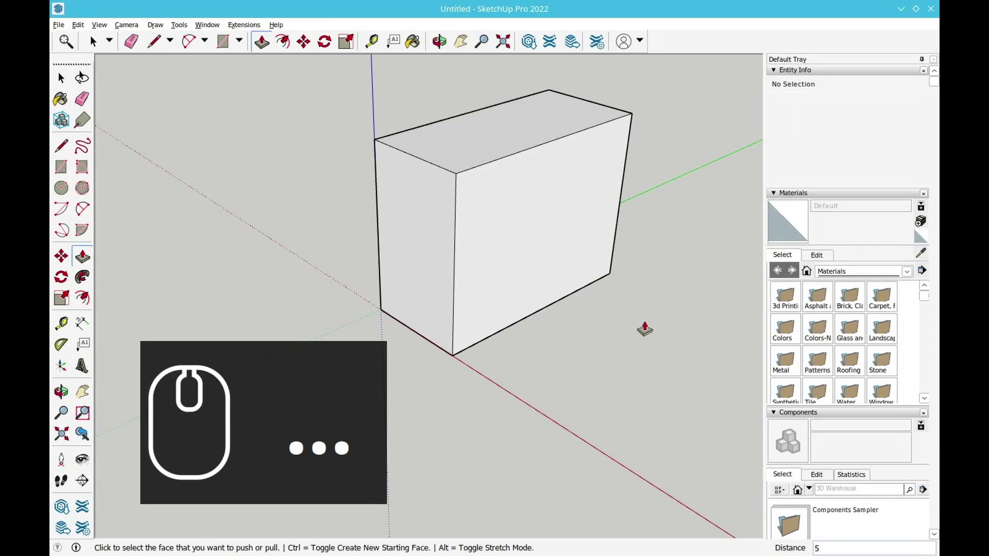
key("Return")
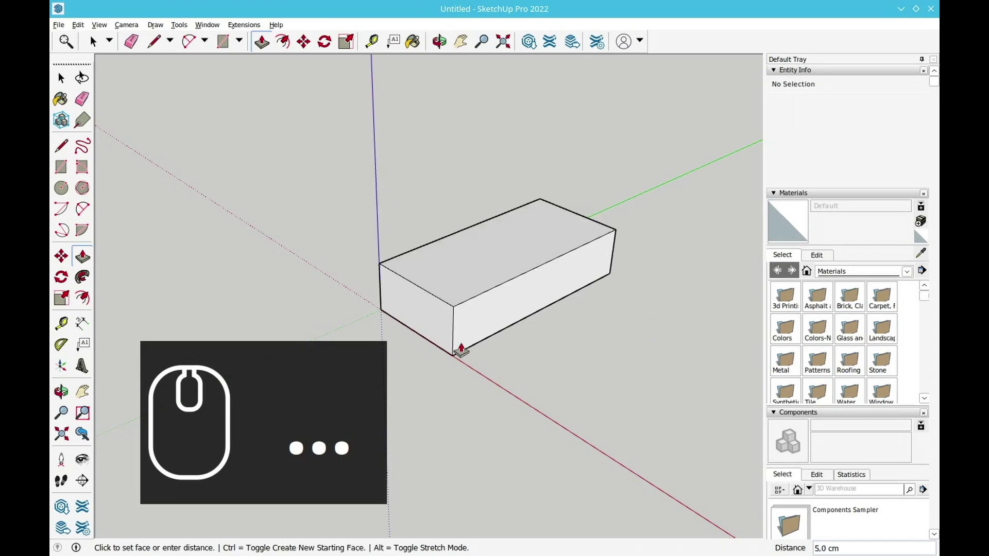
Measure the box's short bottom edge along the red axis, from its outer corner to the origin, with the Tape Measure.
left_click(61, 324)
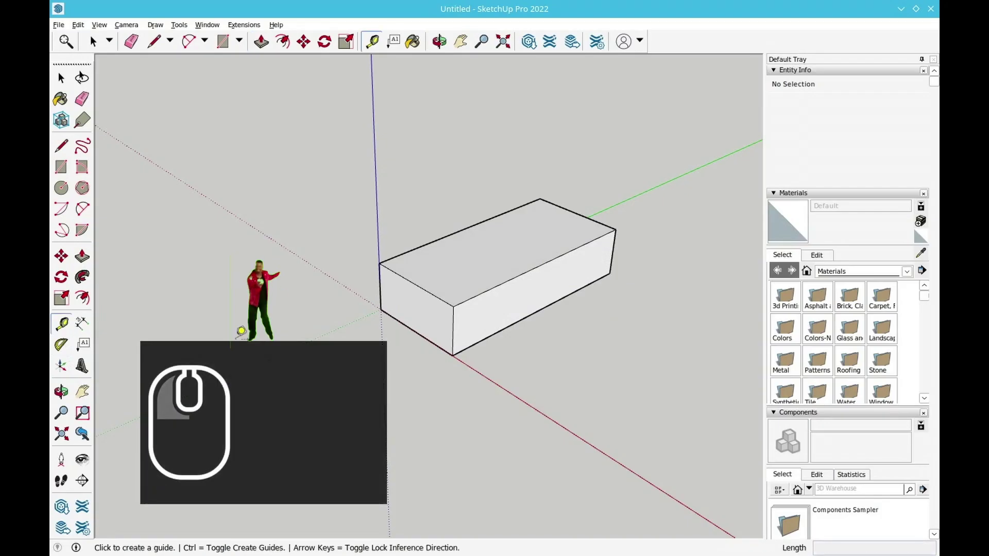
left_click(455, 340)
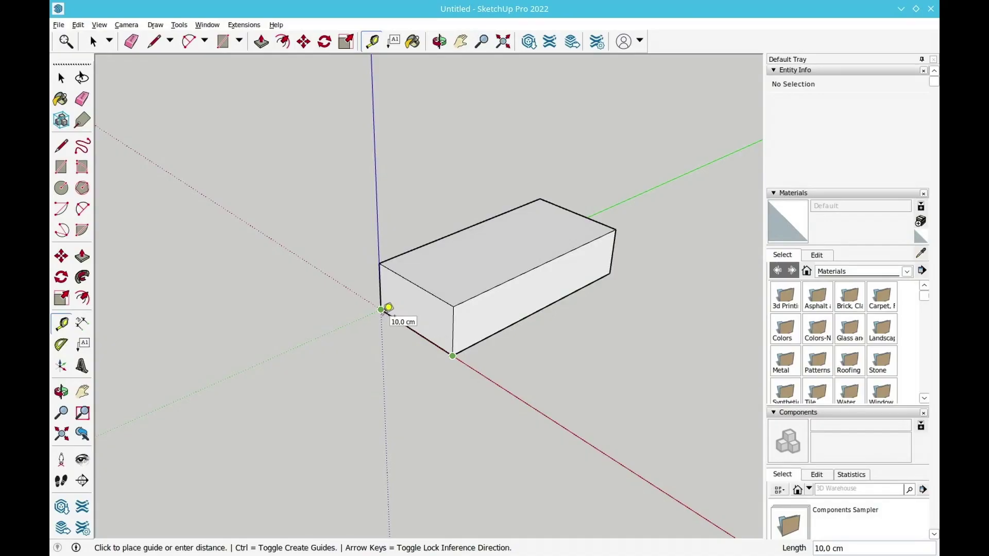
left_click(388, 307)
Select individual faces and edges of the box one by one to examine them as separate entities, and clear the selection.
left_click(61, 78)
middle_click_drag(375, 81, 189, 259)
left_click_drag(188, 258, 633, 313)
key("space")
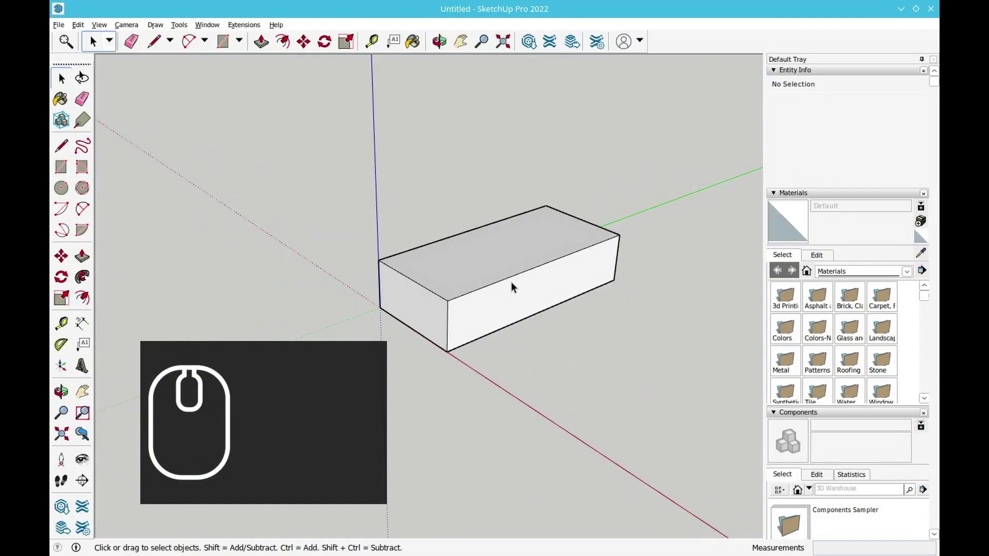
left_click(536, 239)
left_click(410, 312)
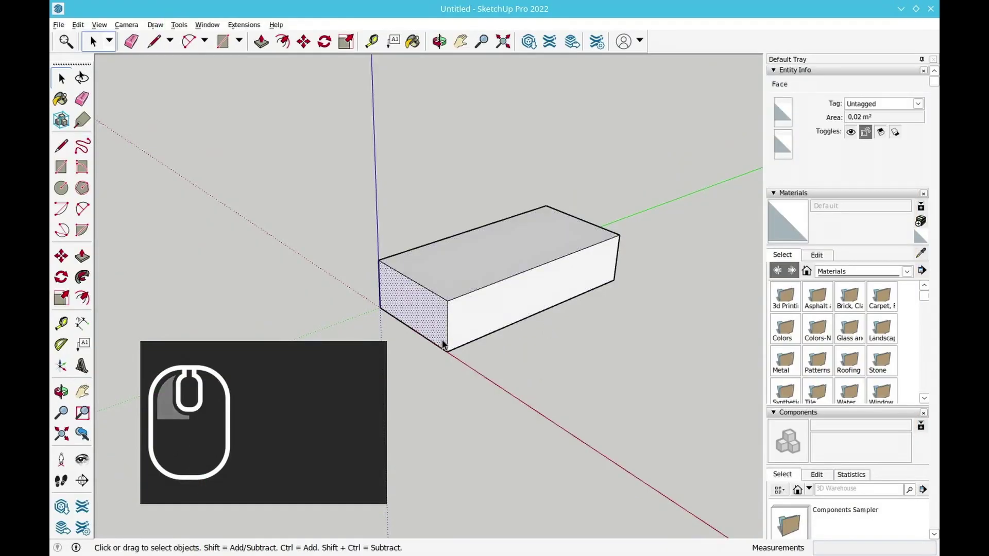
left_click(489, 255)
left_click(515, 292)
left_click(424, 310)
left_click(421, 285)
left_click(425, 338)
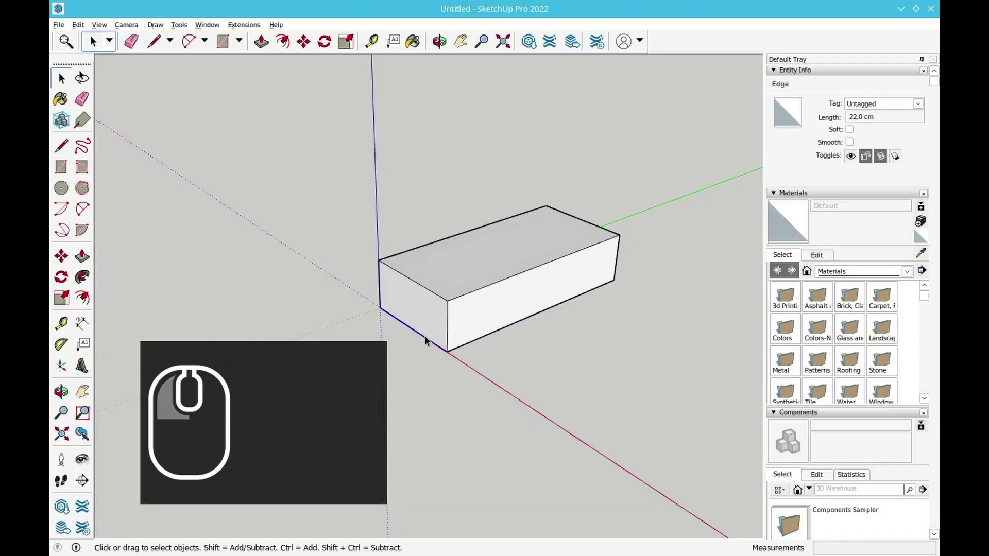
left_click(376, 284)
left_click(627, 320)
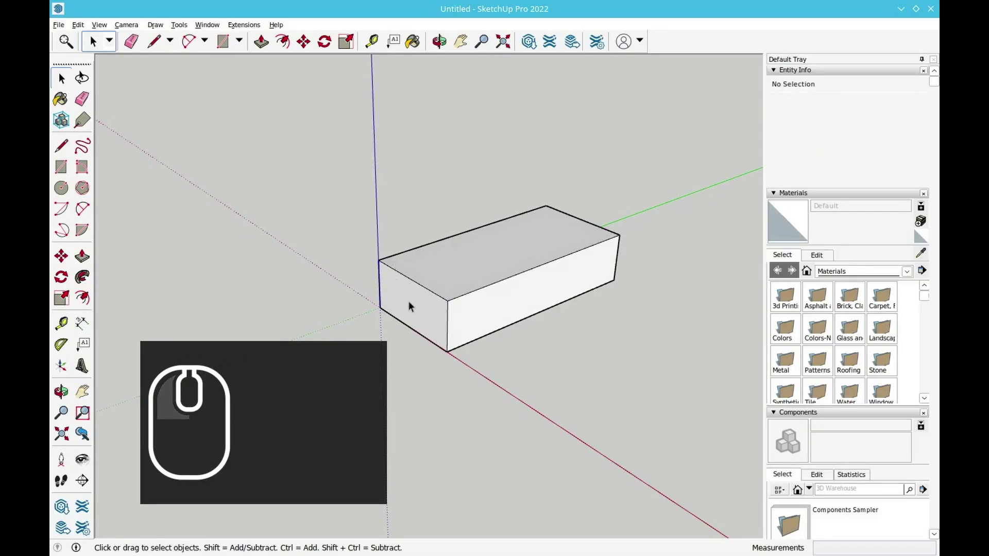
Try to move only the box's top face about 26 cm away, and undo the move.
left_click(519, 258)
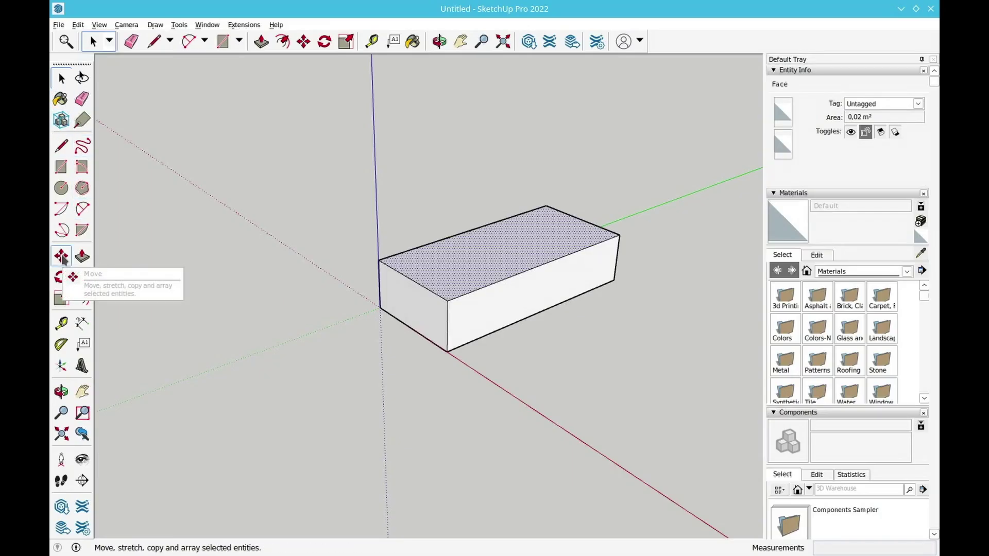
left_click(61, 257)
left_click(504, 254)
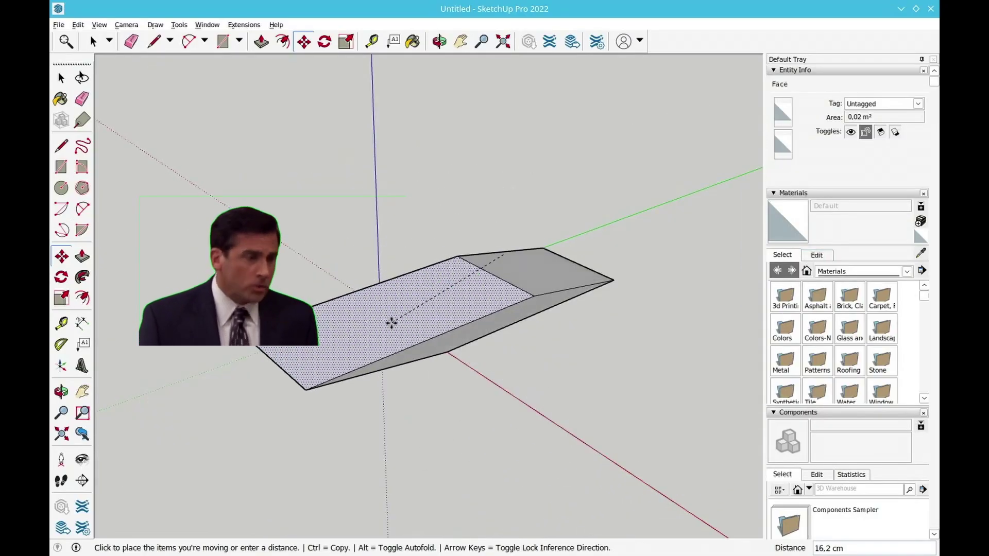
left_click(627, 338)
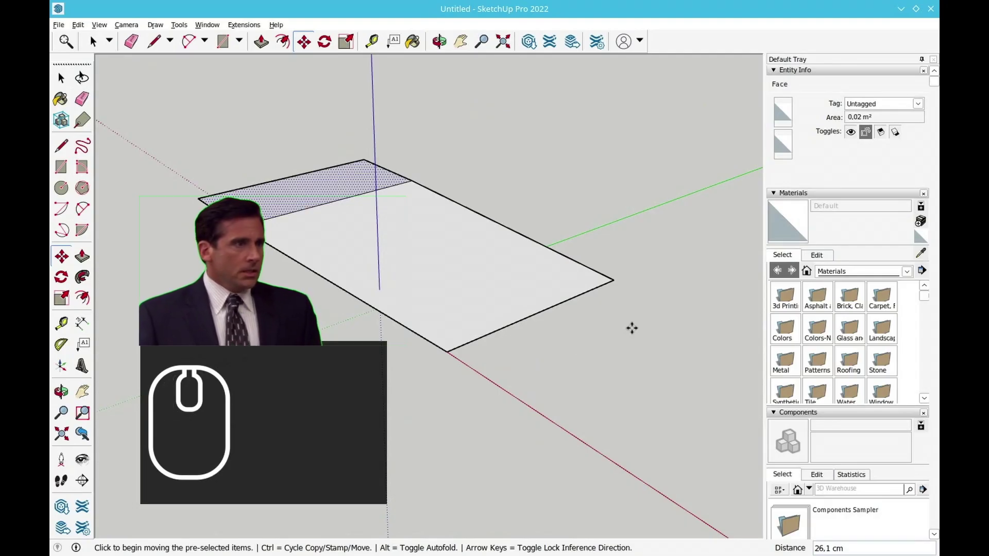
key("ctrl+z")
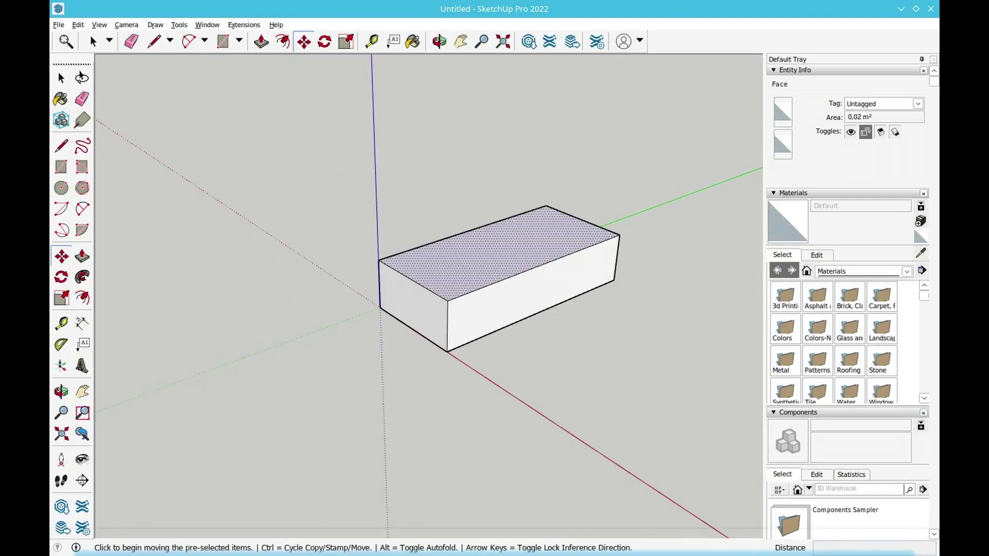
mouse_move(392, 554)
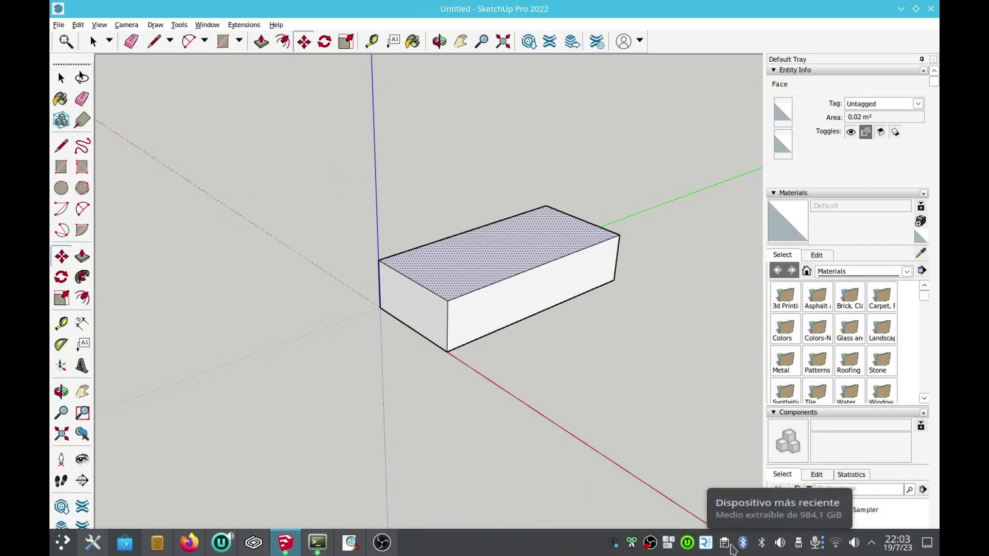
left_click(693, 544)
left_click(685, 483)
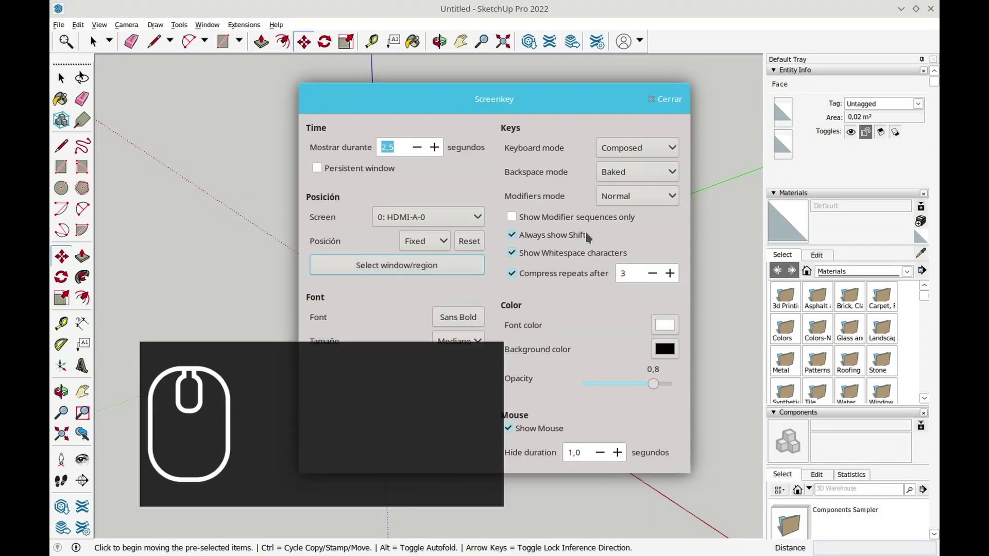
key("ctrl+z")
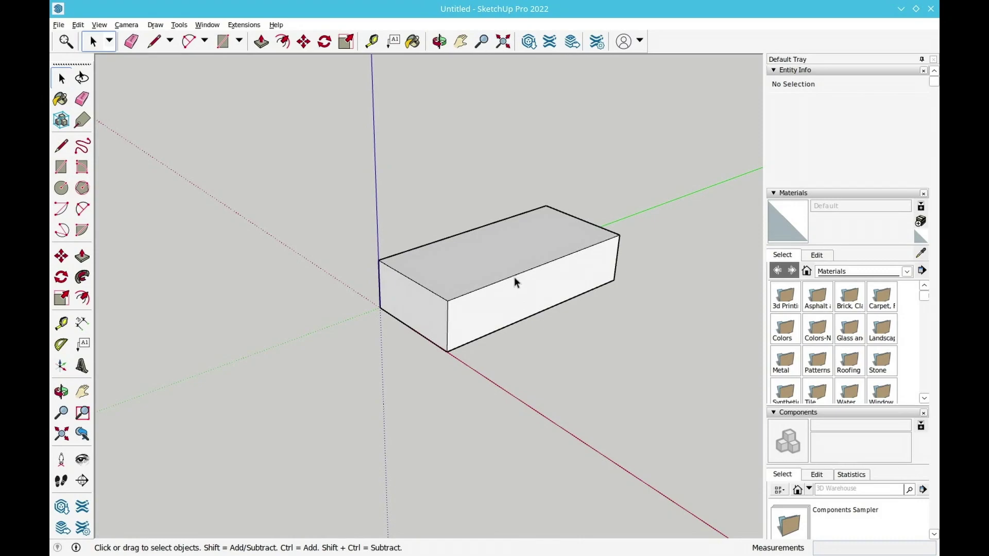
Select the whole box, move it about 10.6 cm off the origin, and move it back by its bottom corner onto the origin.
left_click_drag(713, 140, 316, 372)
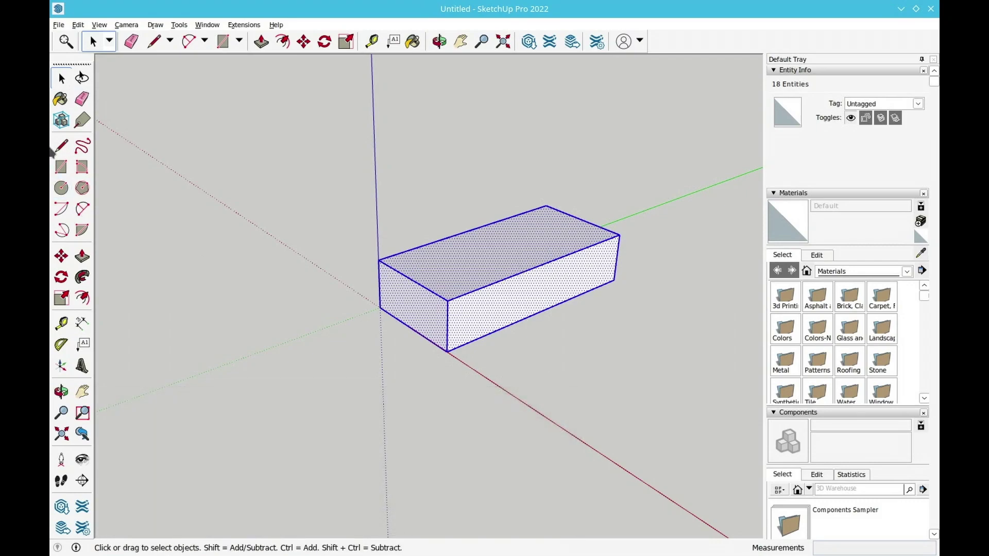
left_click(61, 256)
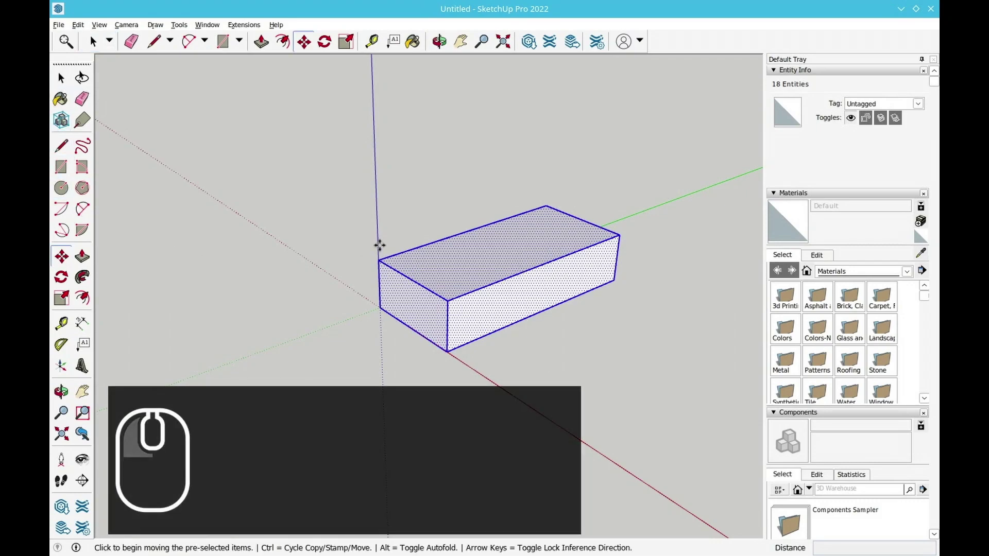
left_click(380, 259)
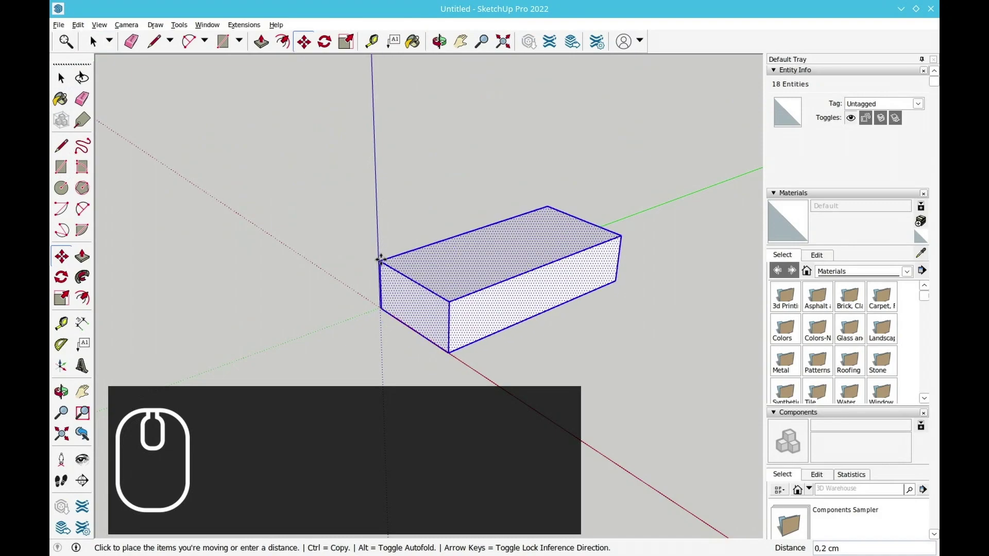
left_click(422, 231)
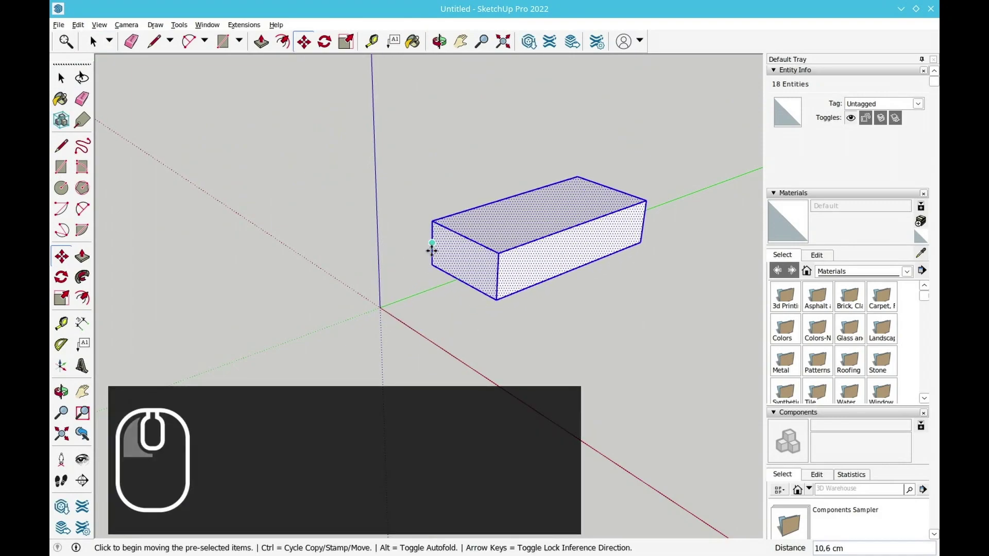
left_click(432, 261)
left_click(379, 305)
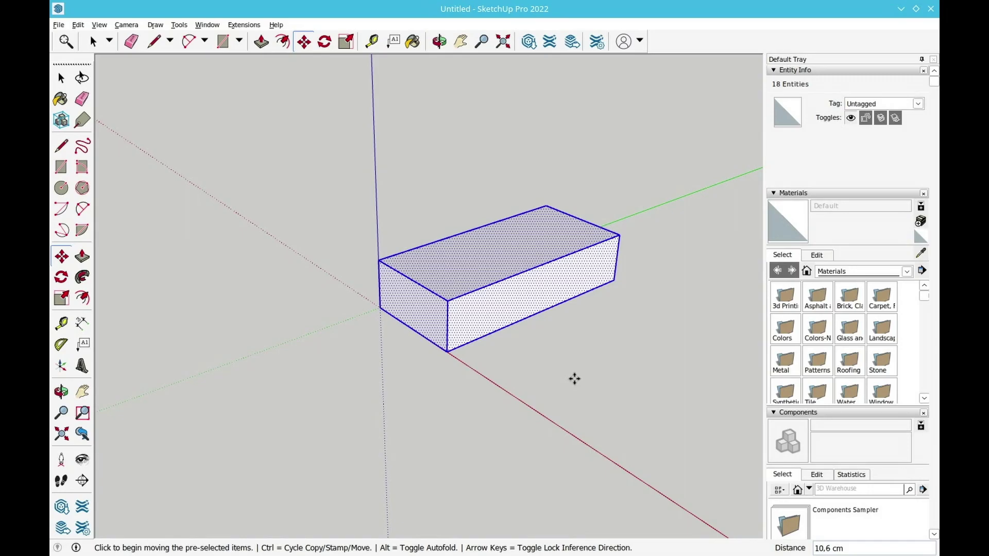
Copy the selected box 22 cm along the green axis so the copy adjoins the original's far end, and clear the selection.
key("ctrl")
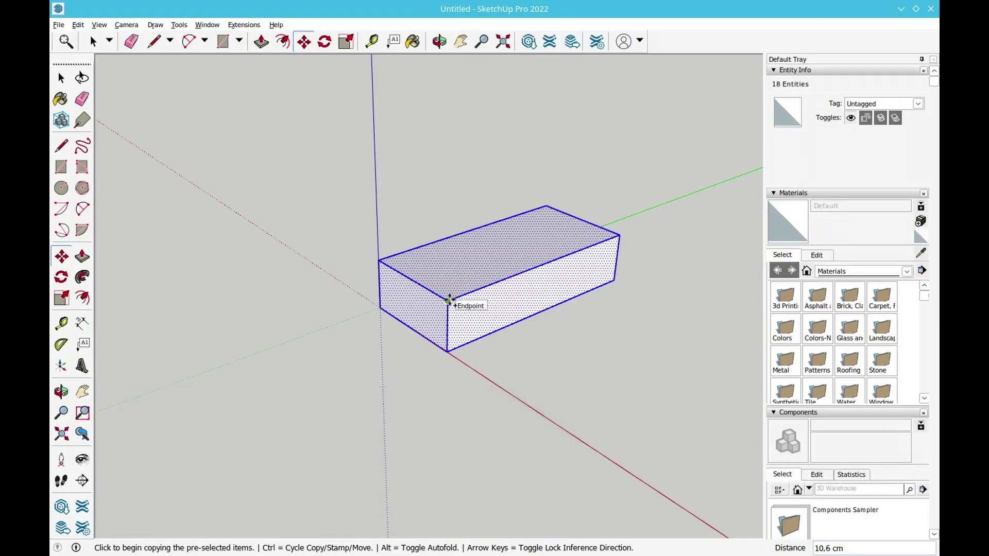
left_click(449, 300)
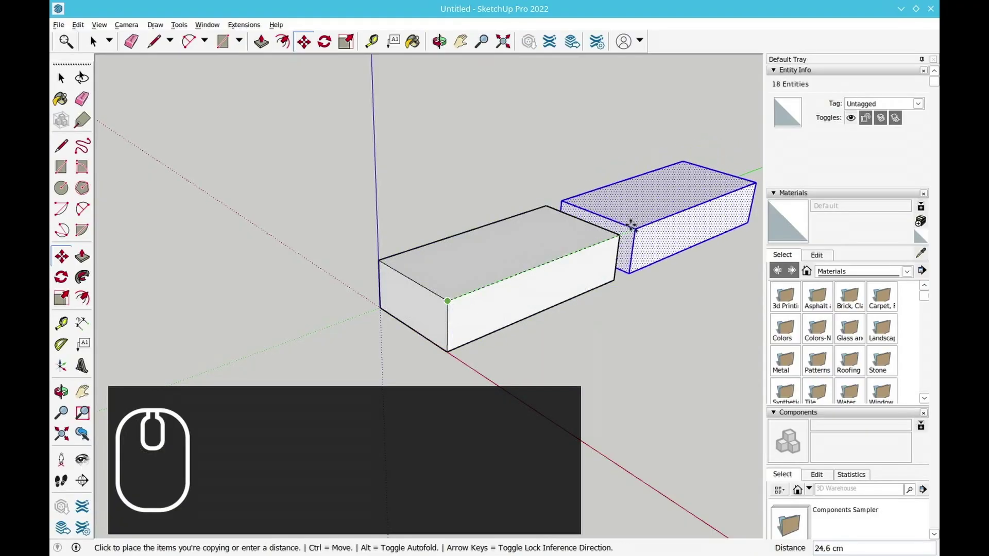
left_click(618, 235)
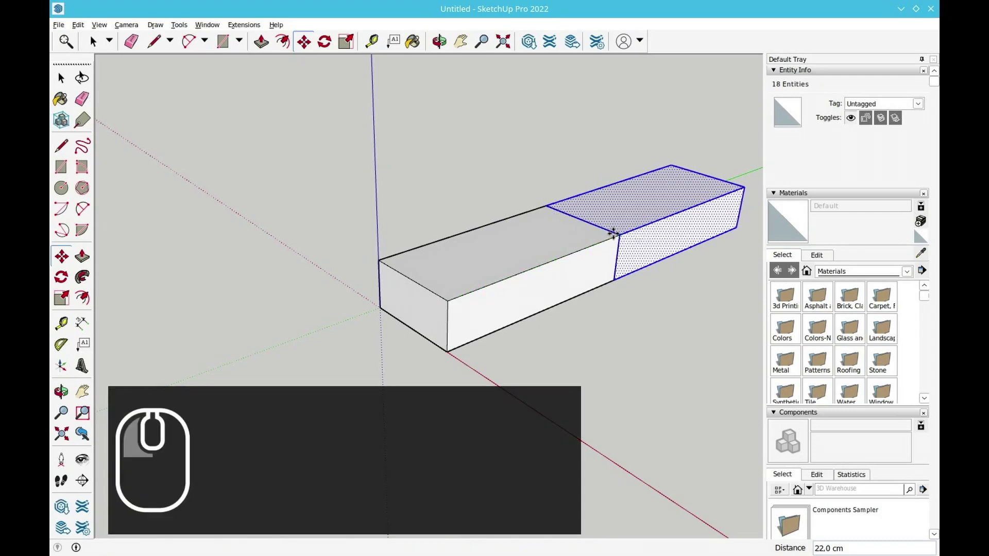
left_click(61, 77)
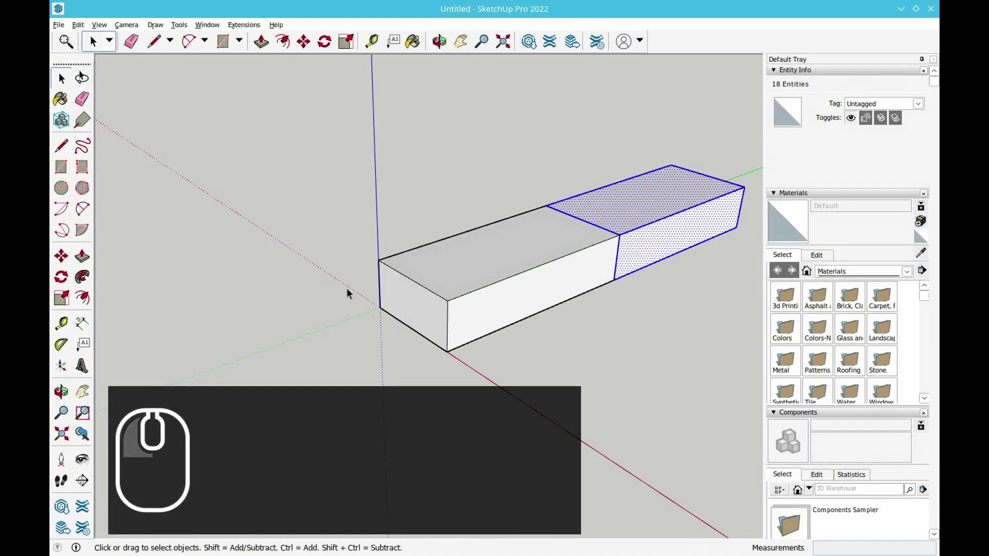
left_click(313, 270)
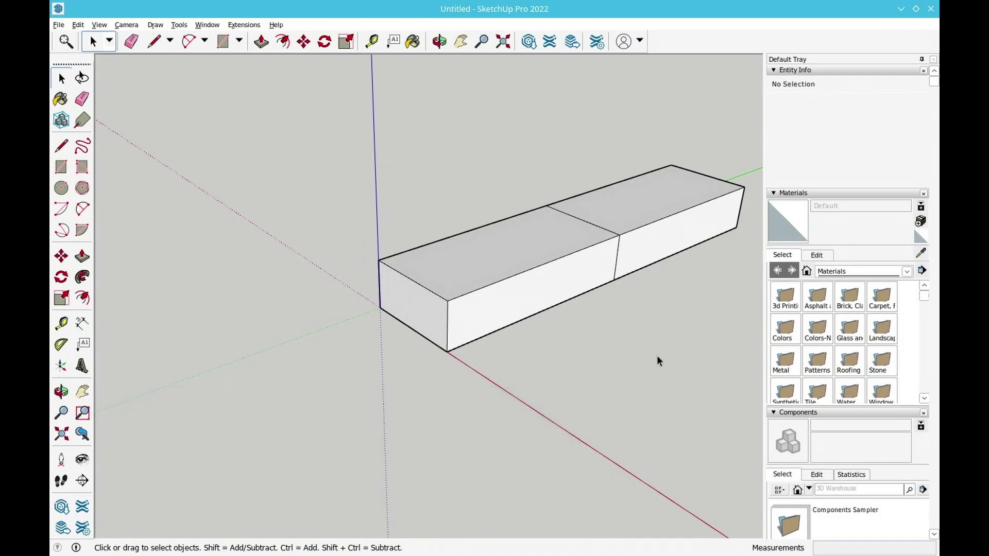
Select all geometry connected to the copied box, and also single faces, to examine how the two boxes are joined.
triple_click(656, 201)
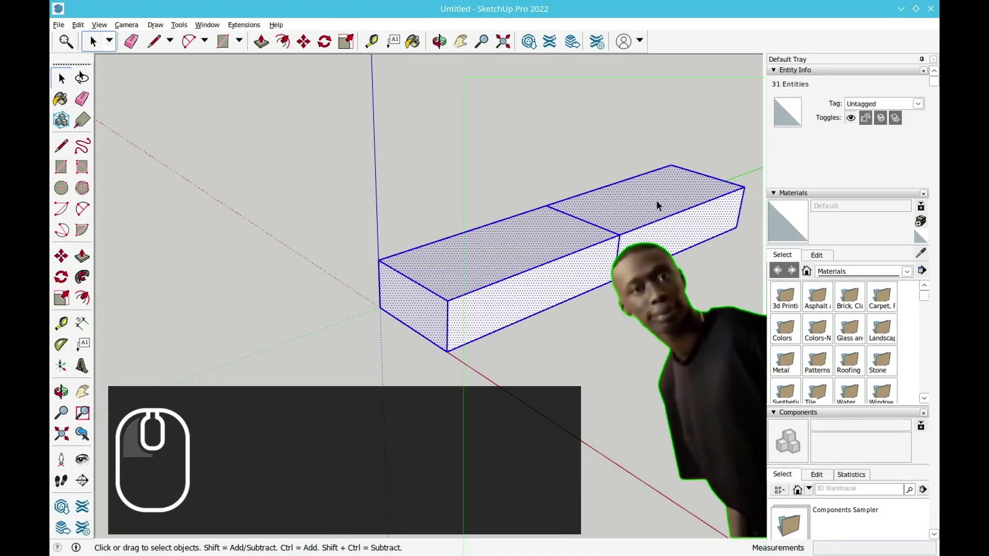
left_click(656, 201)
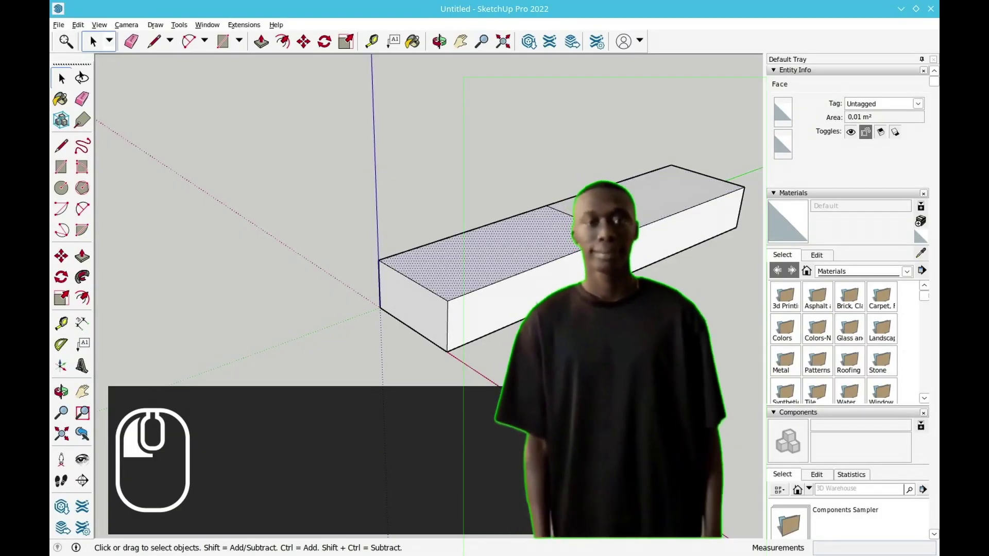
left_click(592, 270)
Try to move only the copied box about 34.5 cm away from the original, and undo both the move and the copy.
left_click_drag(519, 111, 749, 338)
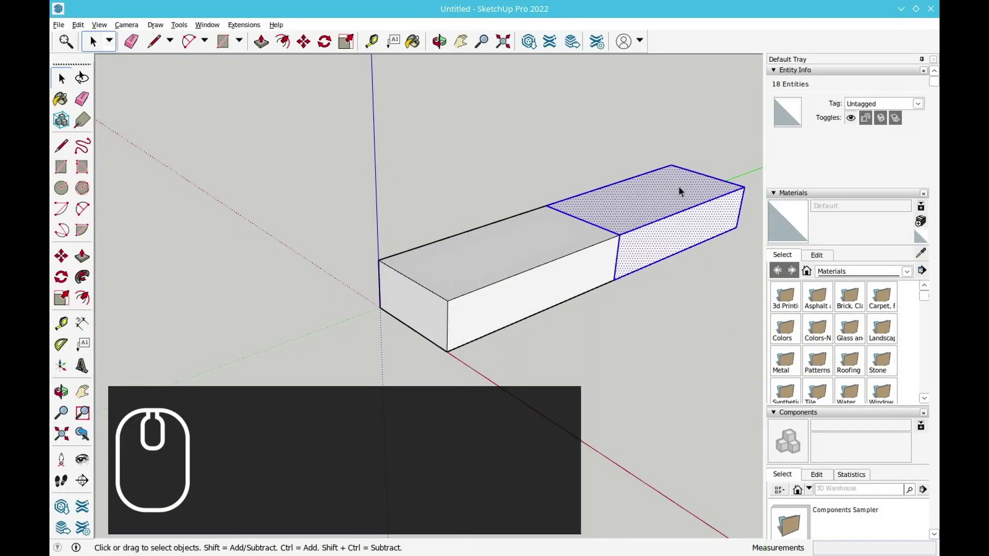
left_click(62, 256)
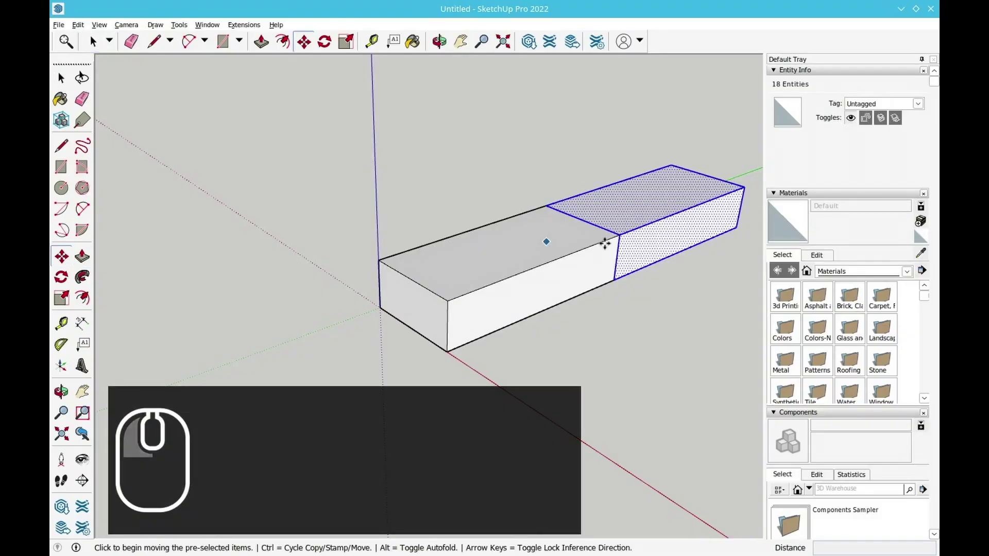
left_click(619, 235)
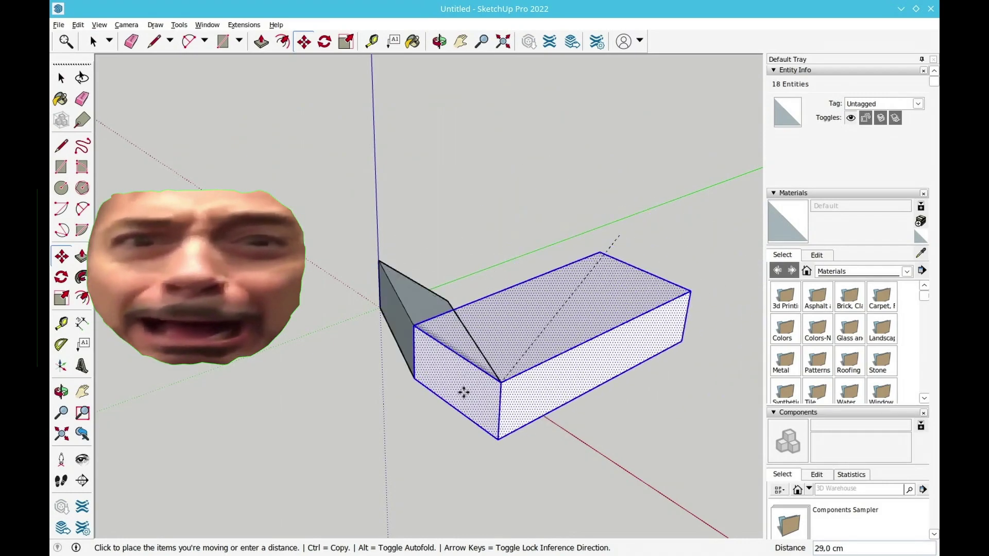
left_click(392, 397)
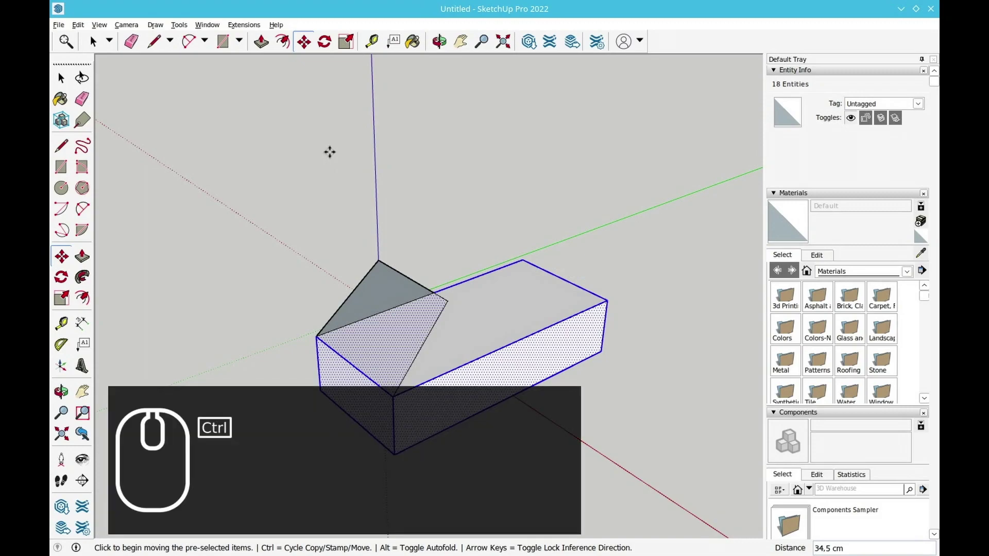
key("ctrl+z")
key("ctrl+z")
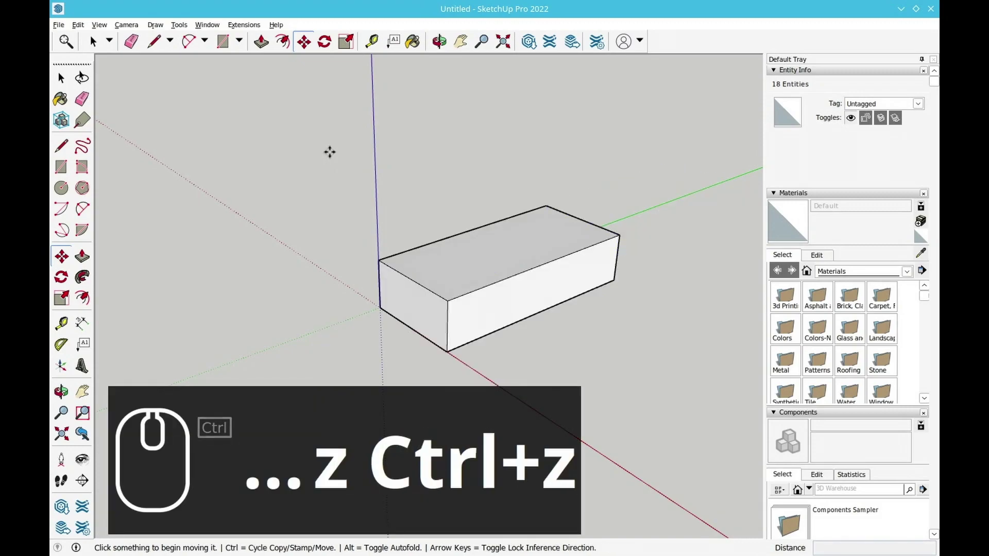
Finish undoing the copy, select the remaining box's long side face on its own, and clear the selection.
key("ctrl+z")
left_click(367, 193)
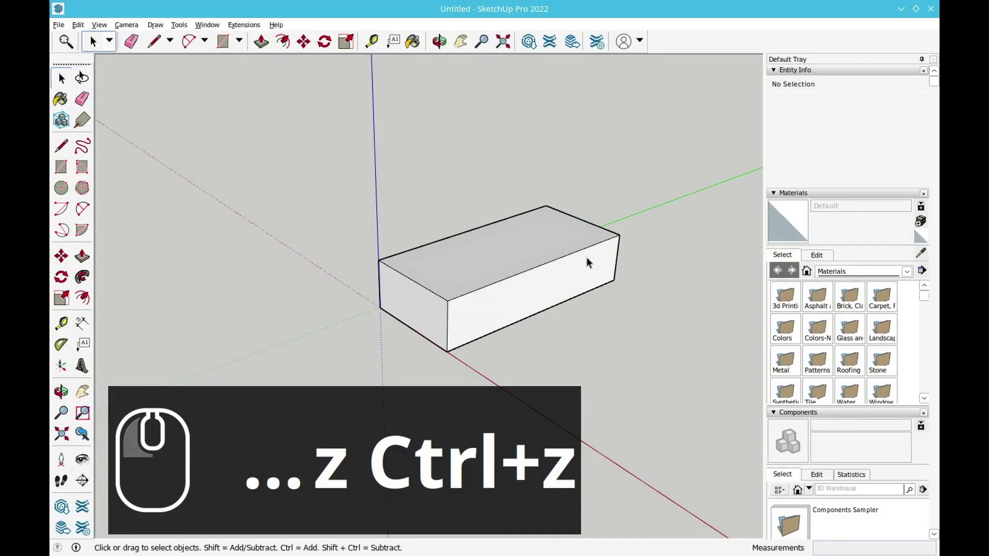
left_click(384, 303)
left_click(506, 322)
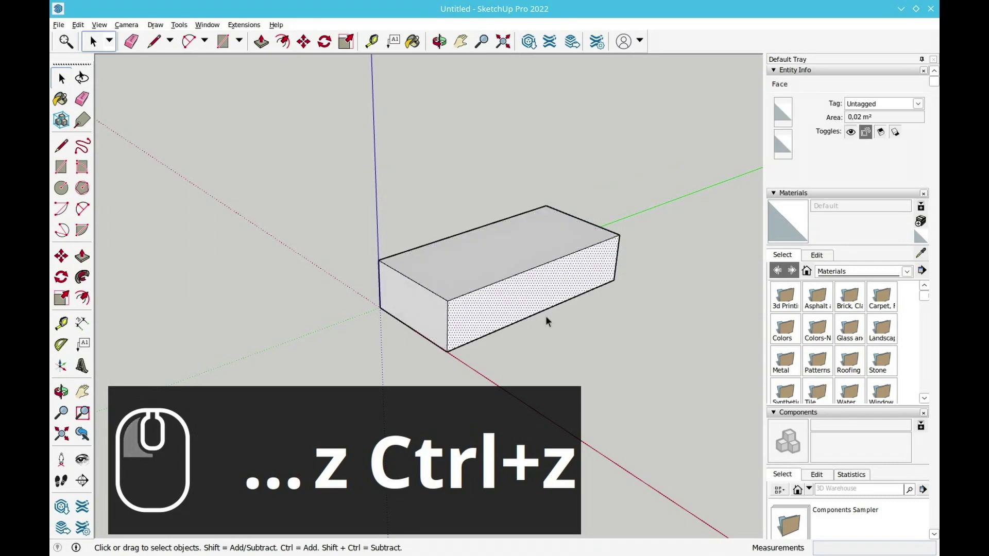
left_click(504, 184)
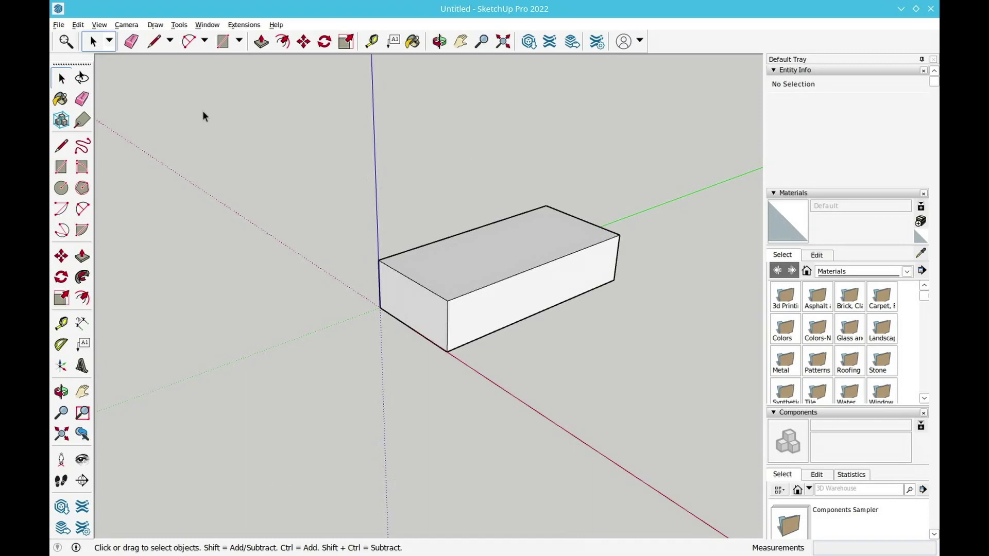
Practise window selection by repeatedly enclosing the box's near end so only its end face and surrounding edges are selected.
left_click_drag(202, 110, 329, 241)
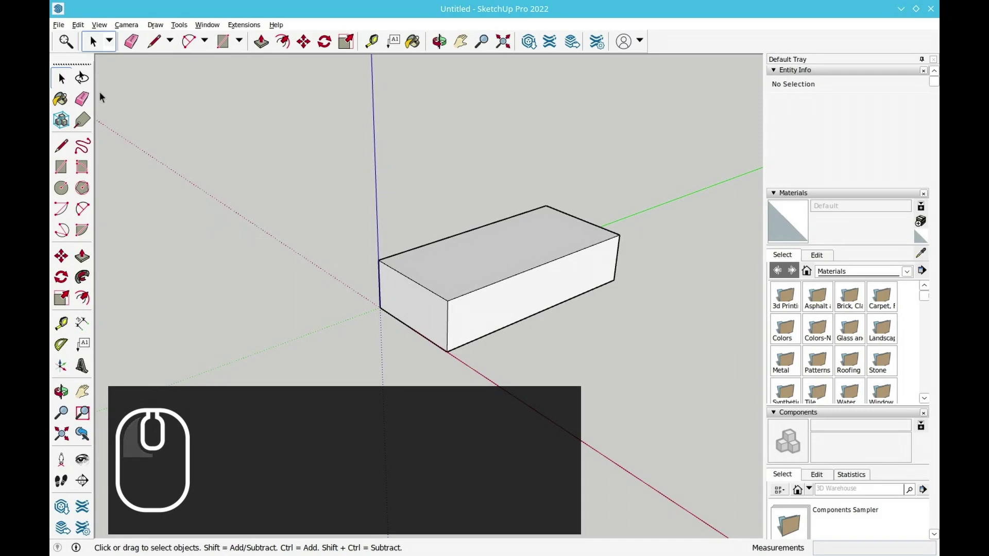
left_click_drag(240, 102, 515, 372)
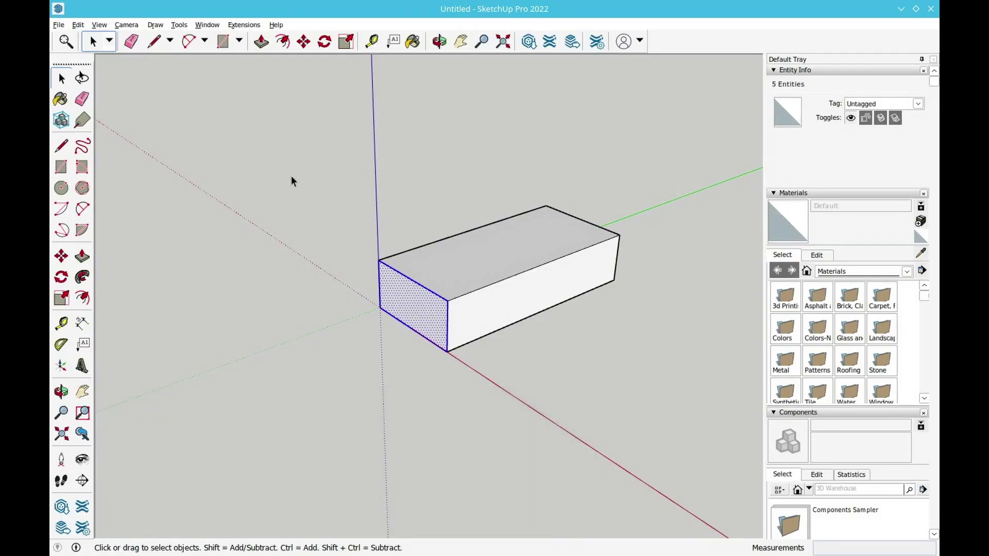
left_click(180, 99)
left_click_drag(180, 98, 502, 391)
left_click(298, 179)
left_click_drag(252, 138, 530, 444)
left_click_drag(223, 114, 366, 261)
left_click_drag(240, 129, 497, 400)
left_click_drag(195, 129, 469, 419)
left_click_drag(267, 126, 509, 412)
left_click_drag(298, 140, 488, 410)
left_click_drag(277, 133, 499, 401)
left_click_drag(277, 143, 497, 437)
left_click_drag(312, 175, 486, 422)
Compare crossing selections that only touch parts of the box with a window selection of its near end, and clear the selection.
left_click_drag(513, 156, 487, 208)
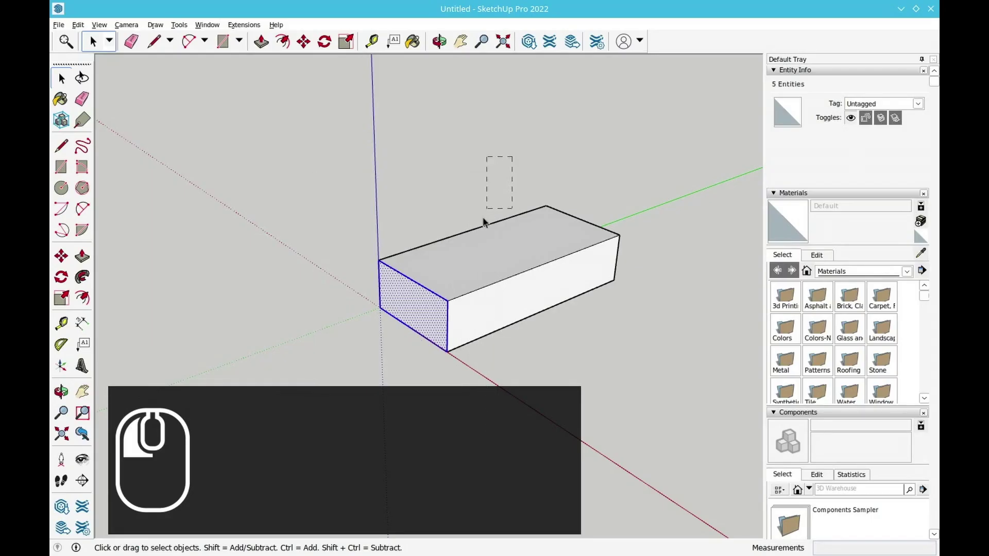
left_click_drag(356, 415, 336, 421)
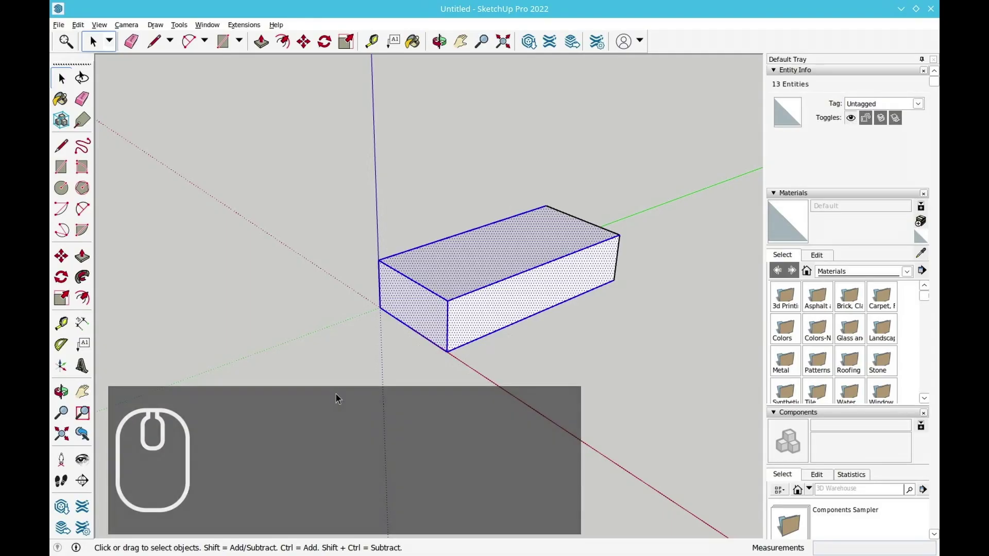
left_click_drag(586, 118, 499, 218)
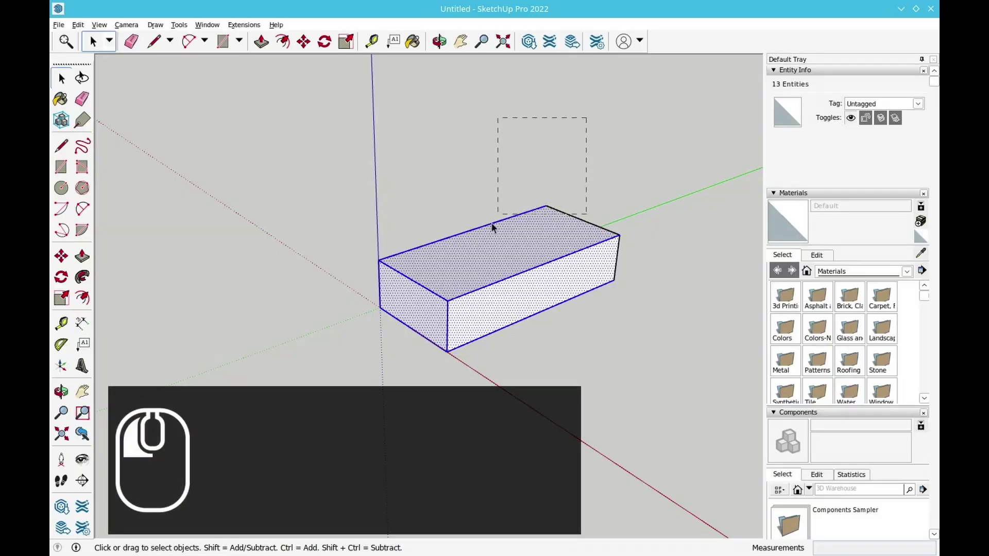
left_click_drag(274, 427, 274, 427)
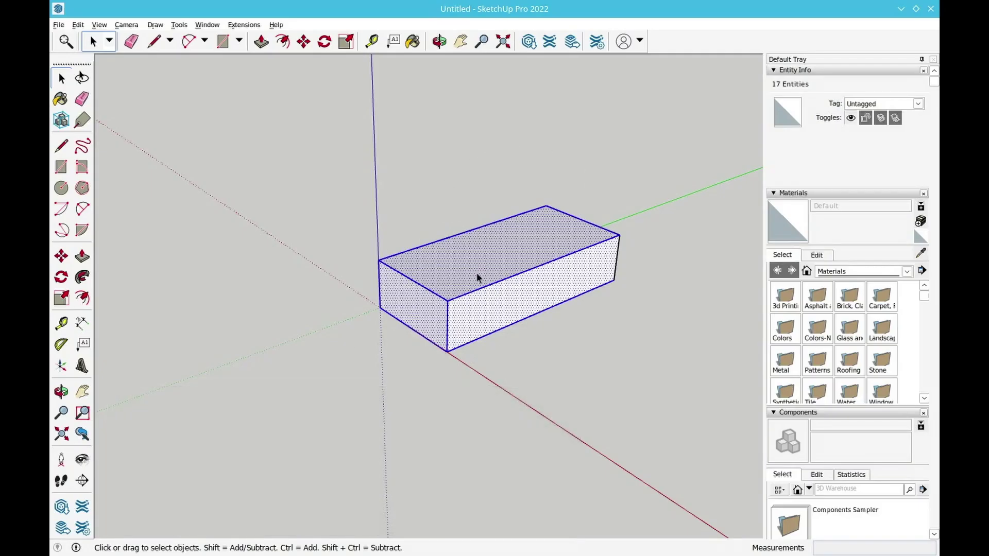
left_click_drag(195, 100, 472, 409)
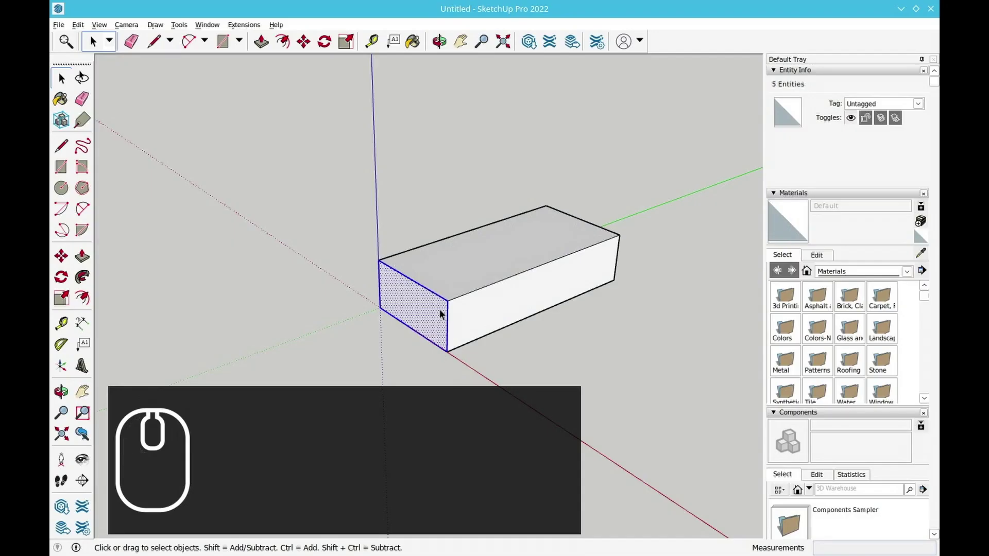
left_click(246, 196)
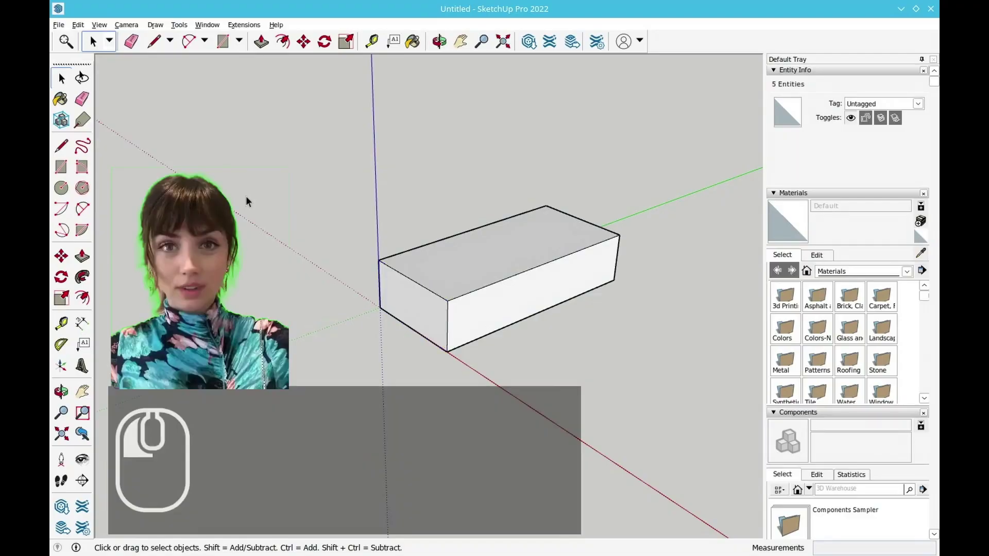
Select the whole box and start making it a component with the definition name "Ladrillo cocido".
left_click_drag(248, 121, 675, 442)
left_click_drag(708, 106, 274, 421)
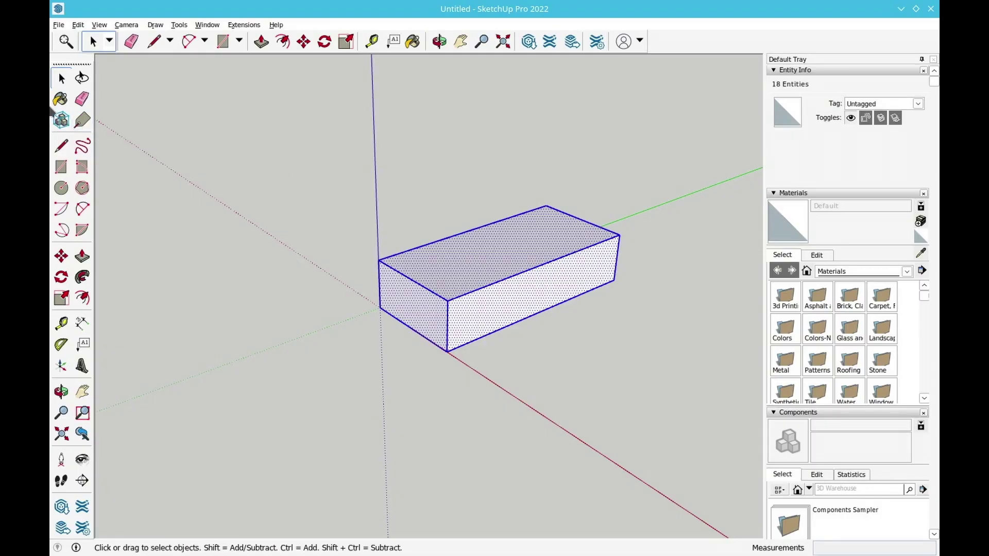
left_click(62, 119)
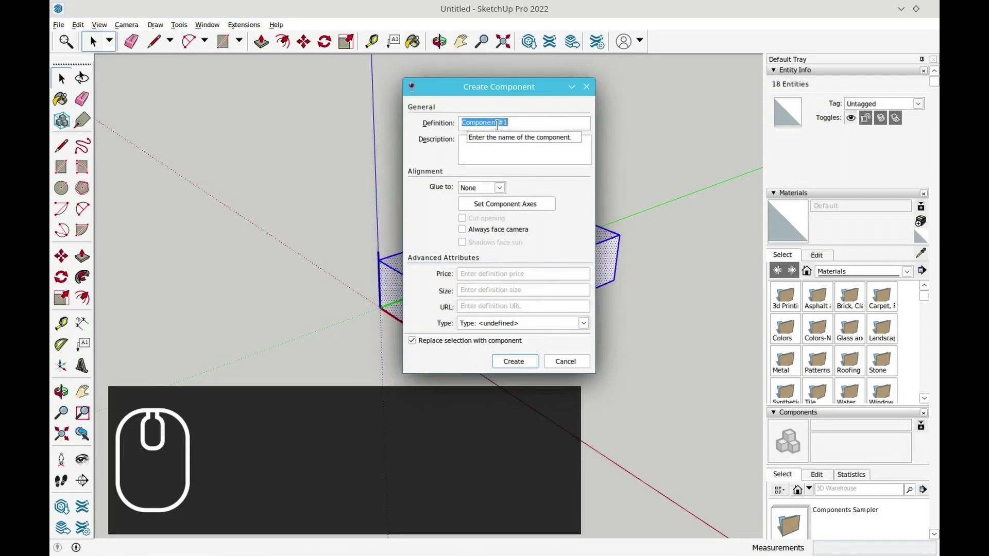
type("Ladrillo cocido")
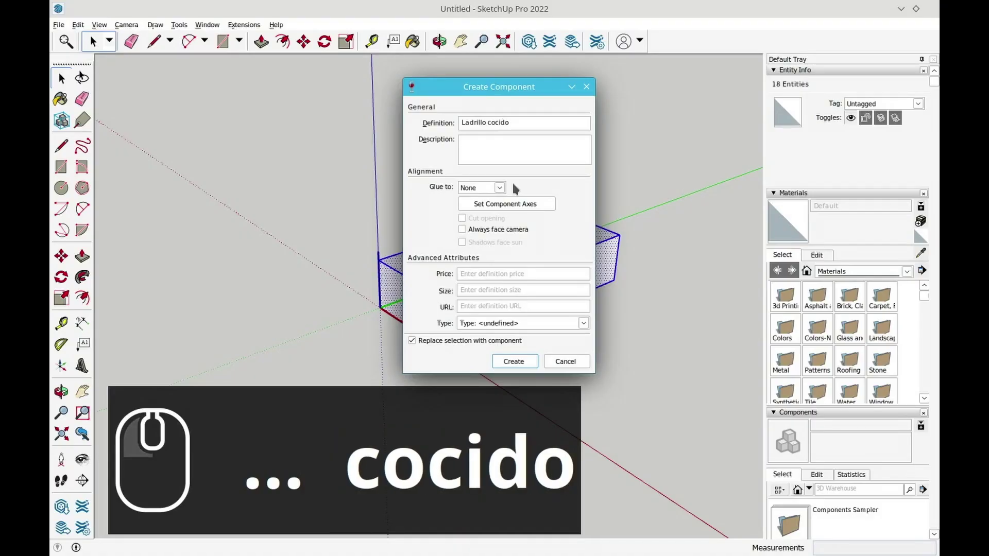
Enter the component description "Ladrillo de 5x10x22" and create the component.
key("Tab")
type("Ladrill")
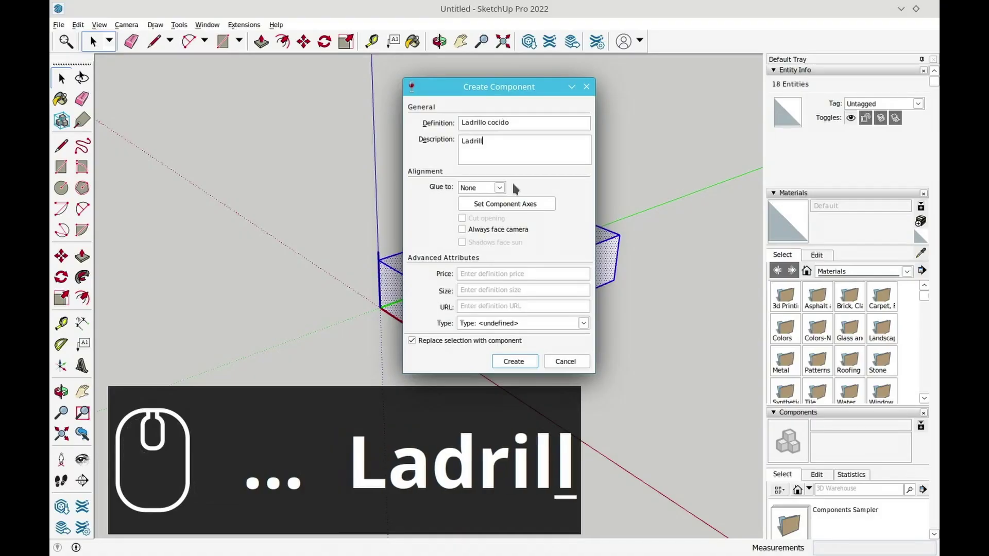
type("o de 10x")
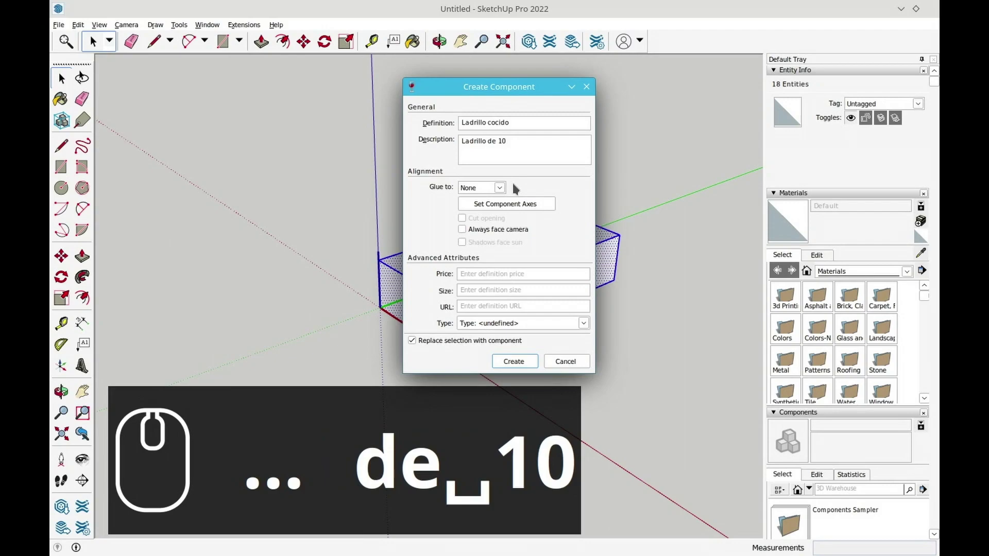
key("BackSpace")
key("BackSpace")
key("BackSpace")
type("5")
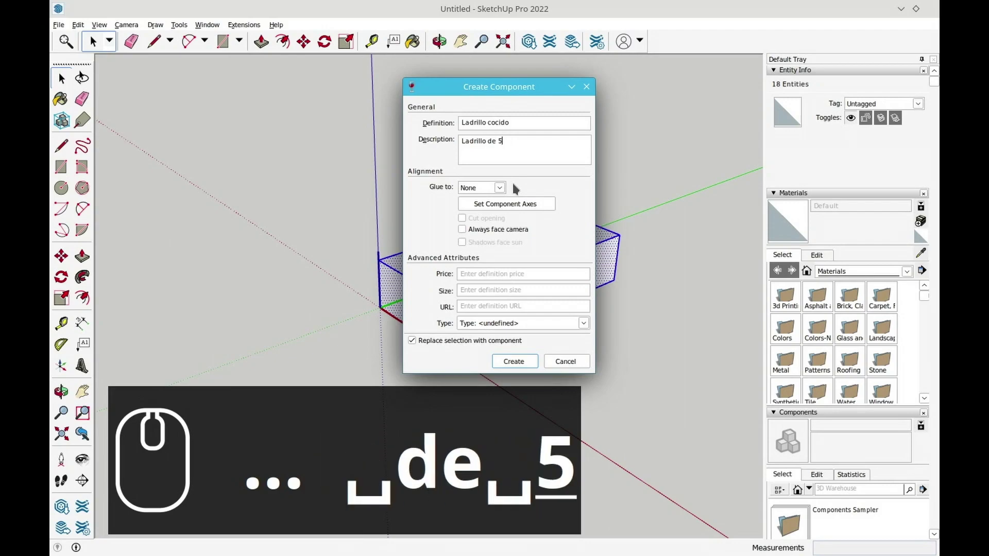
type("x10x22")
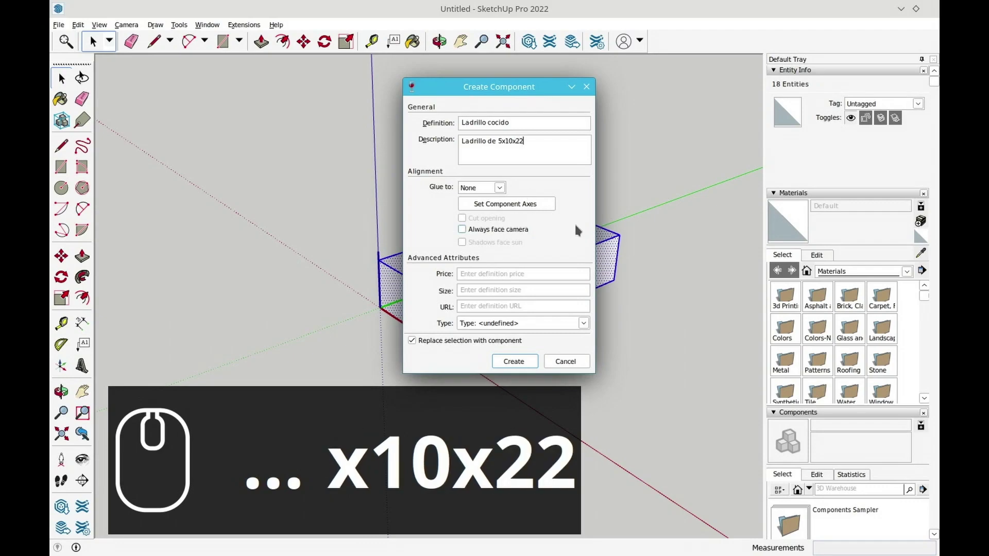
left_click(522, 362)
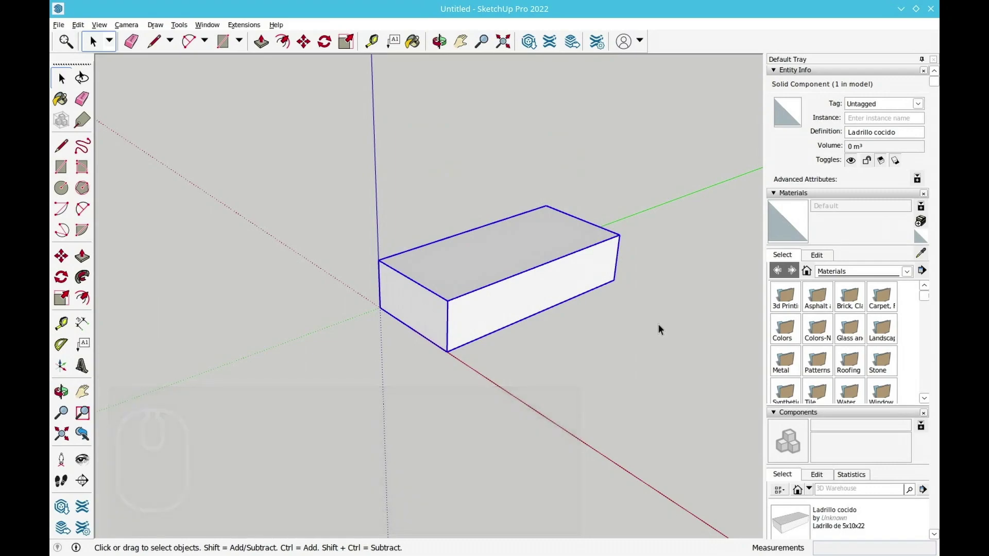
Select and deselect the brick component from different faces to examine how it behaves as one object.
left_click(219, 148)
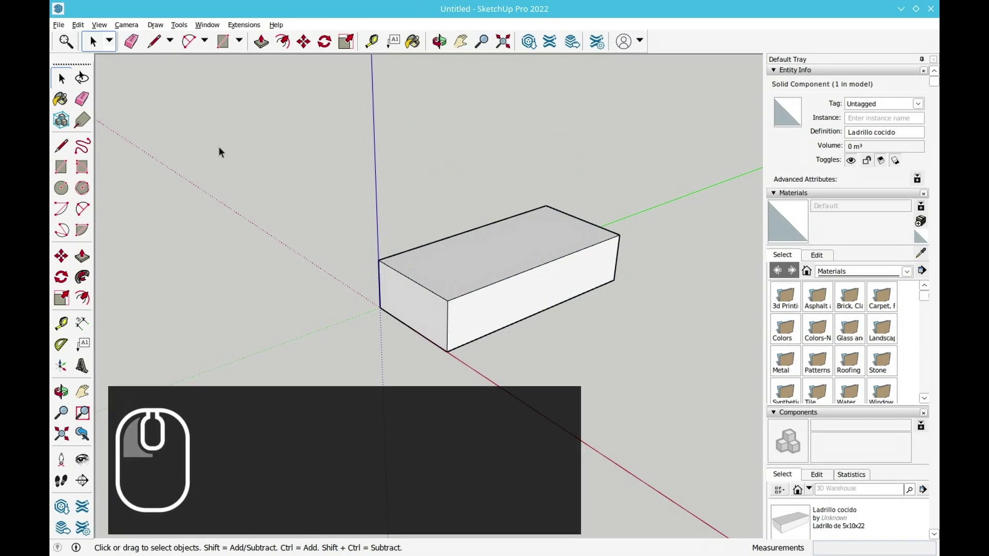
left_click(548, 240)
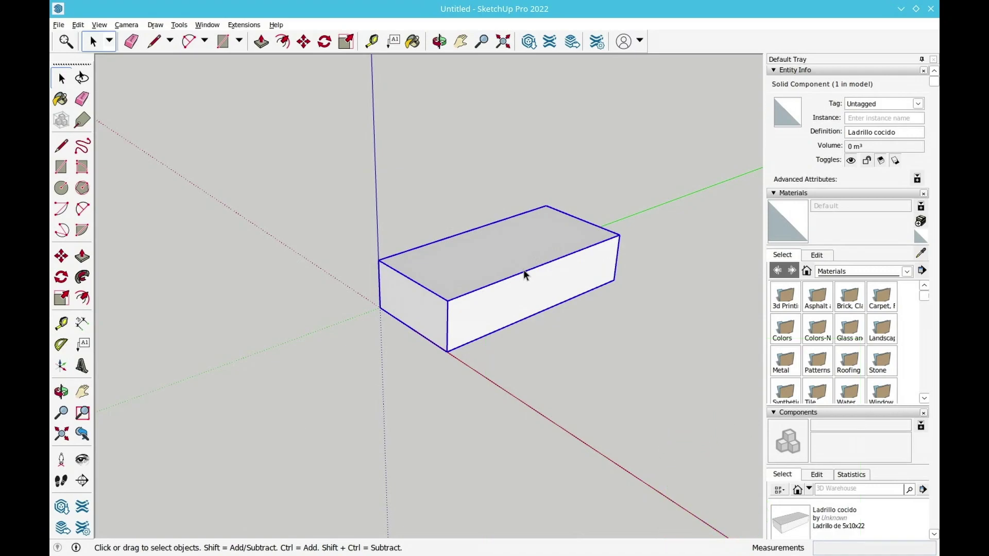
left_click(272, 177)
left_click(415, 251)
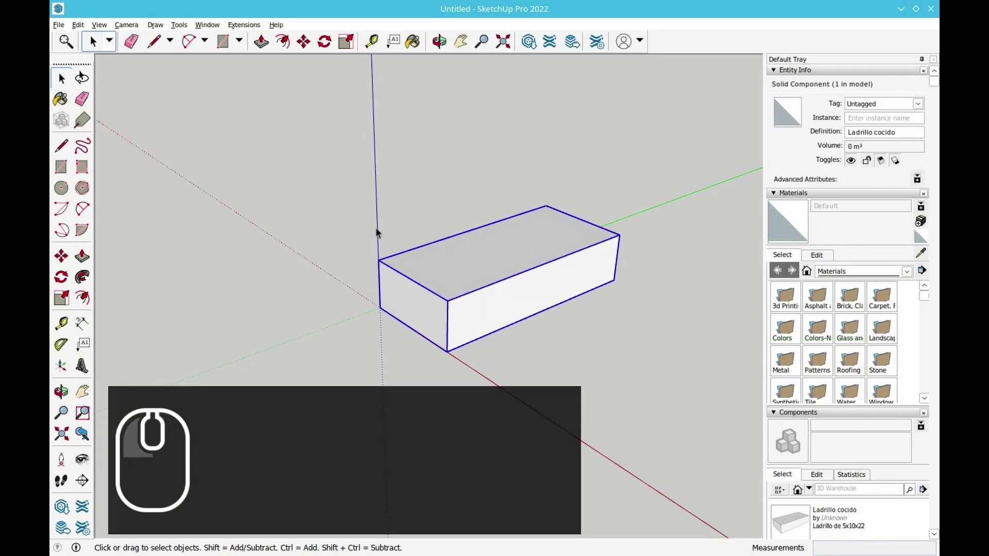
left_click(200, 135)
left_click(515, 278)
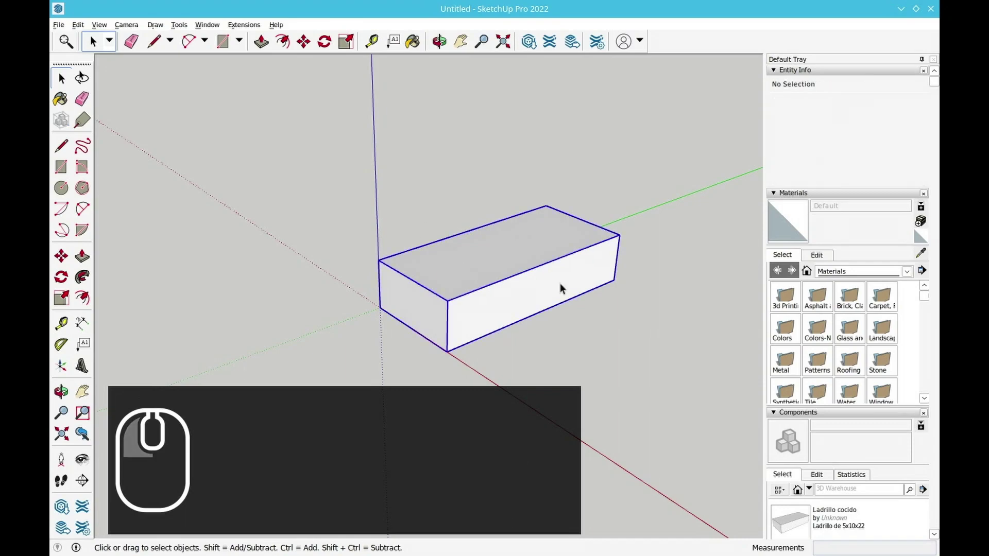
Open the brick component for editing, select its individual faces and edges to examine them, and close the component.
double_click(523, 252)
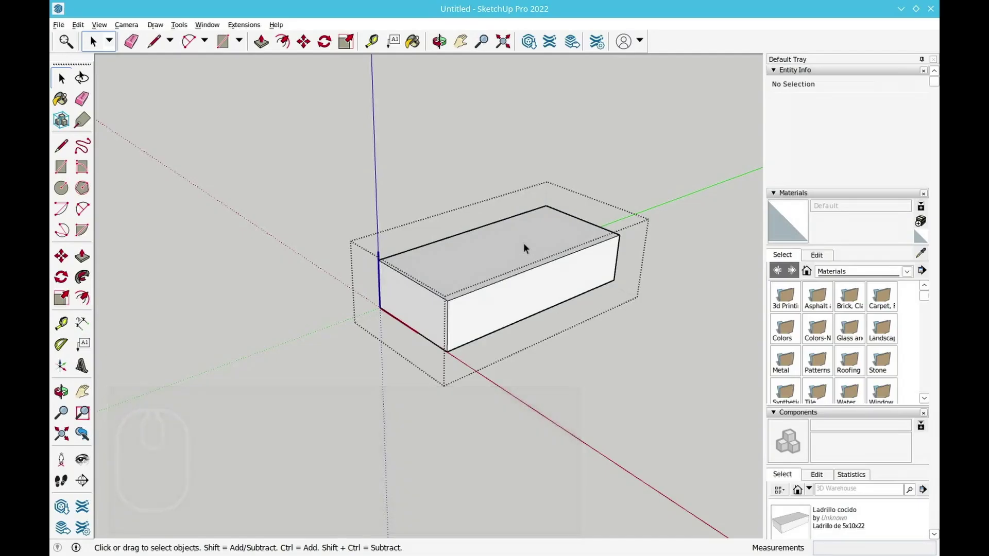
left_click(541, 235)
left_click(418, 303)
left_click(515, 302)
left_click(524, 272)
left_click(424, 283)
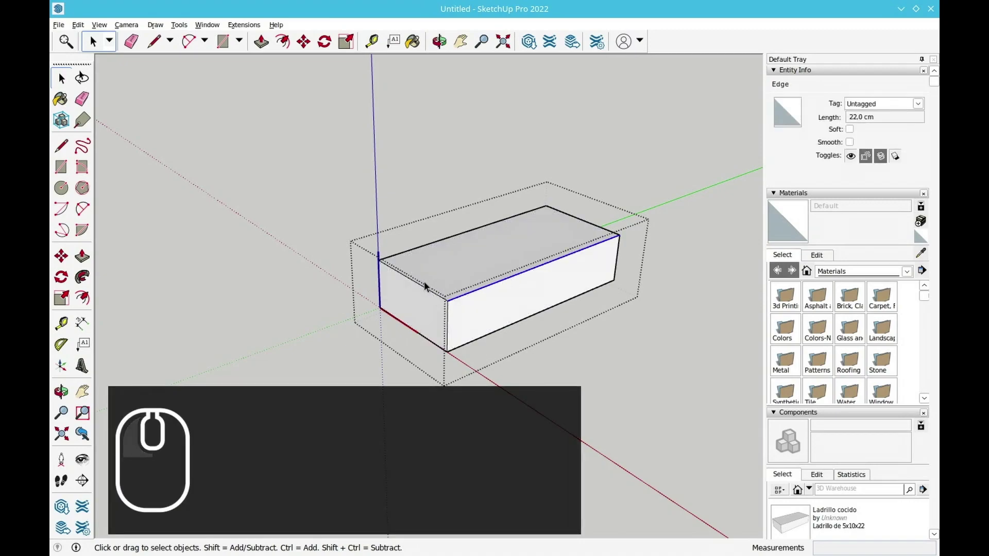
left_click(428, 289)
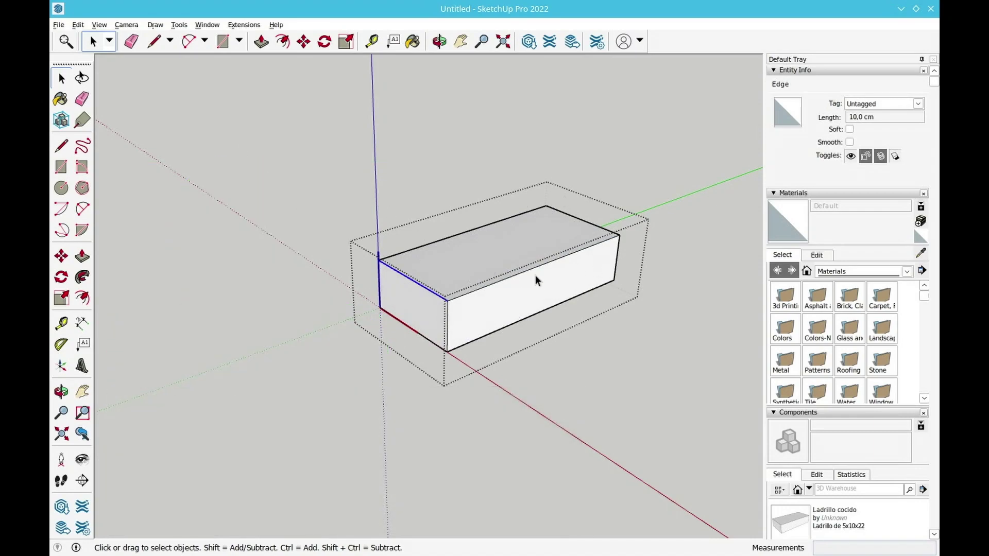
left_click(139, 126)
Collapse all the tray sections and expand only Components to show the components in the model.
left_click(439, 41)
left_click_drag(647, 268, 497, 259)
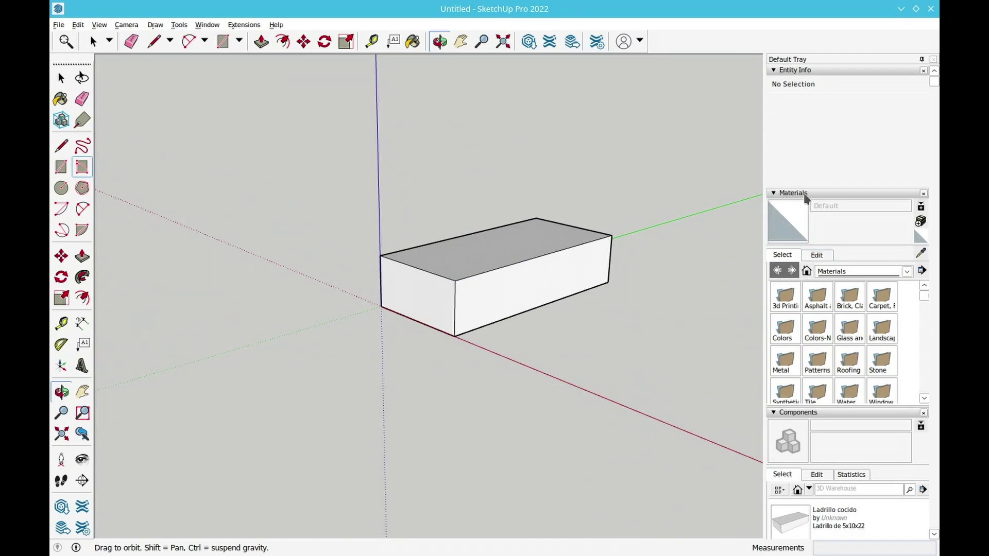
left_click(807, 271)
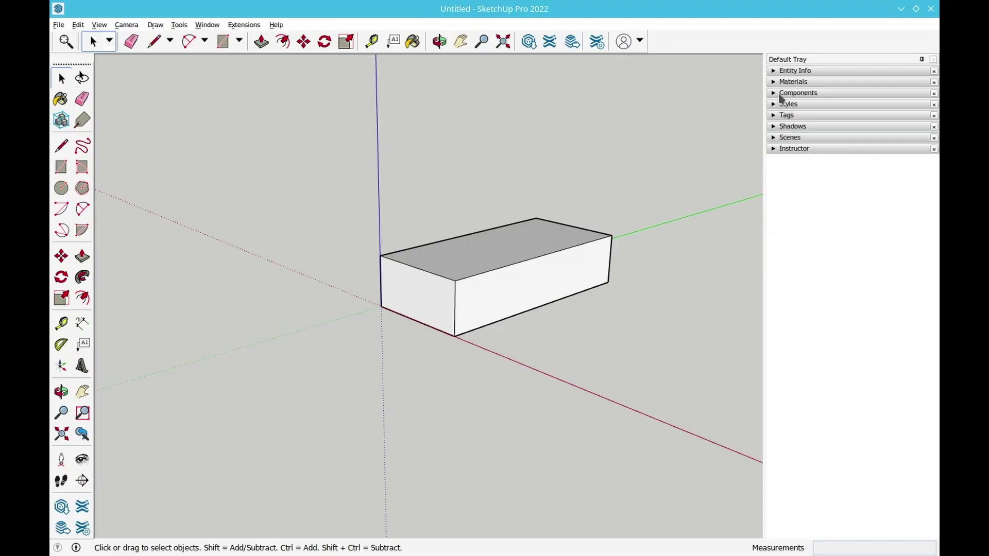
left_click(780, 94)
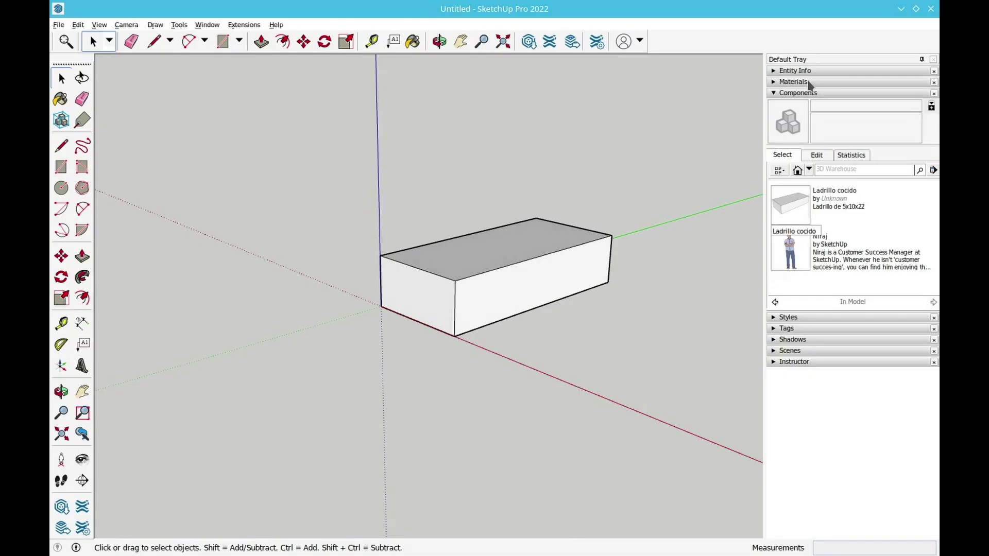
Place four more instances of the Ladrillo cocido component freely around the original brick.
left_click(834, 202)
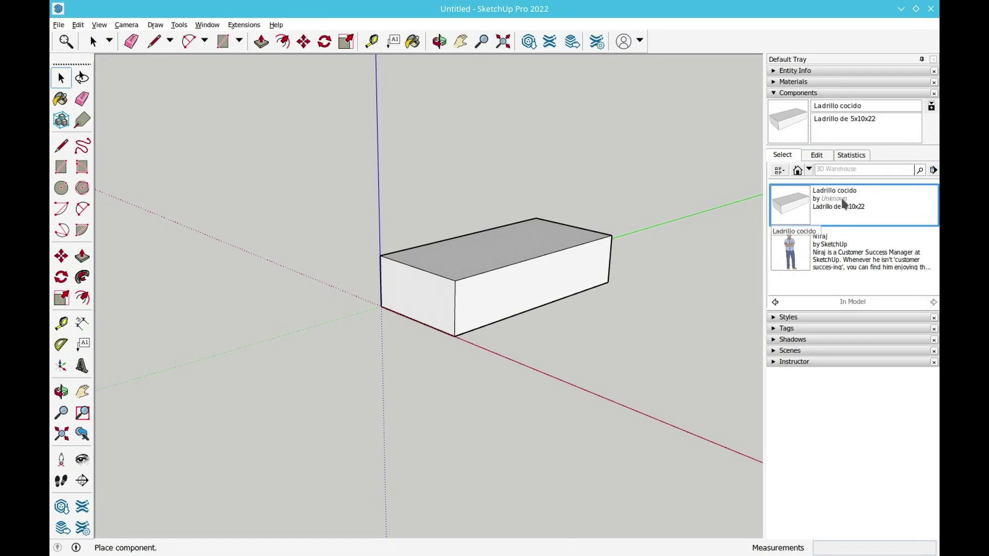
left_click(153, 225)
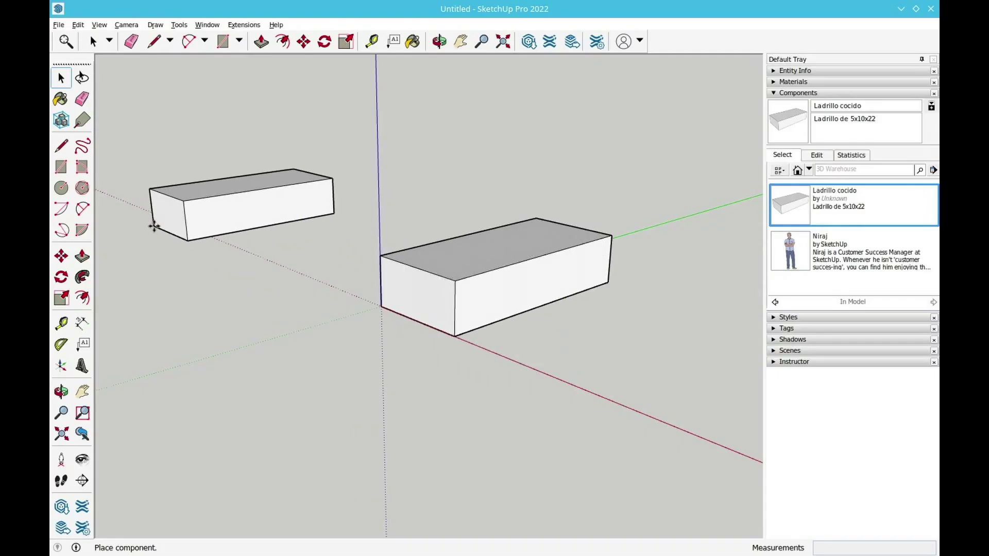
left_click(834, 211)
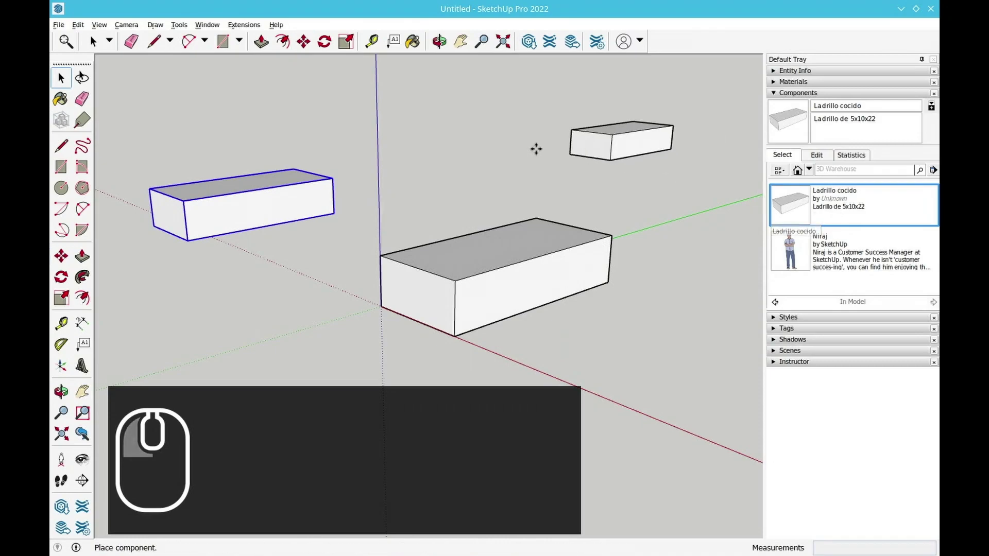
left_click(436, 152)
left_click(823, 222)
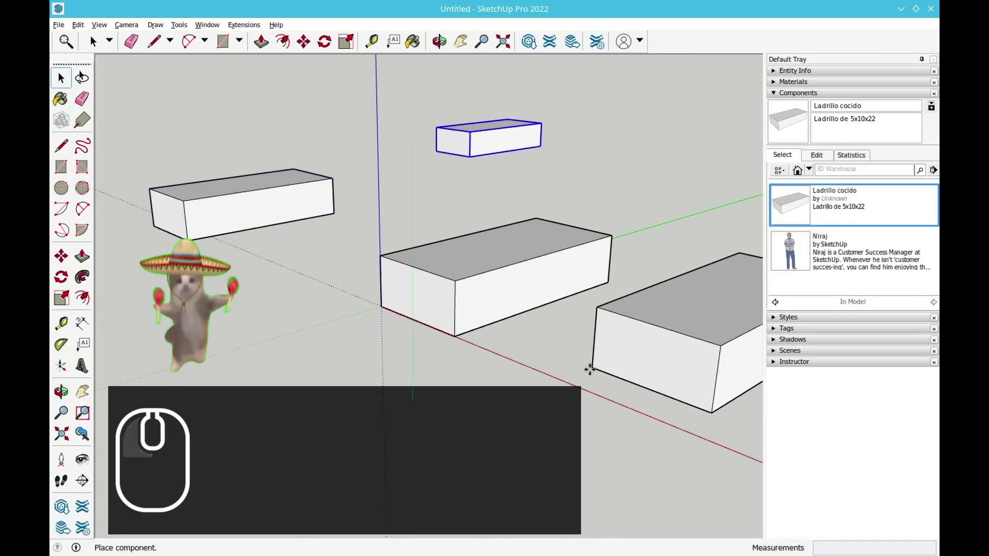
left_click(574, 194)
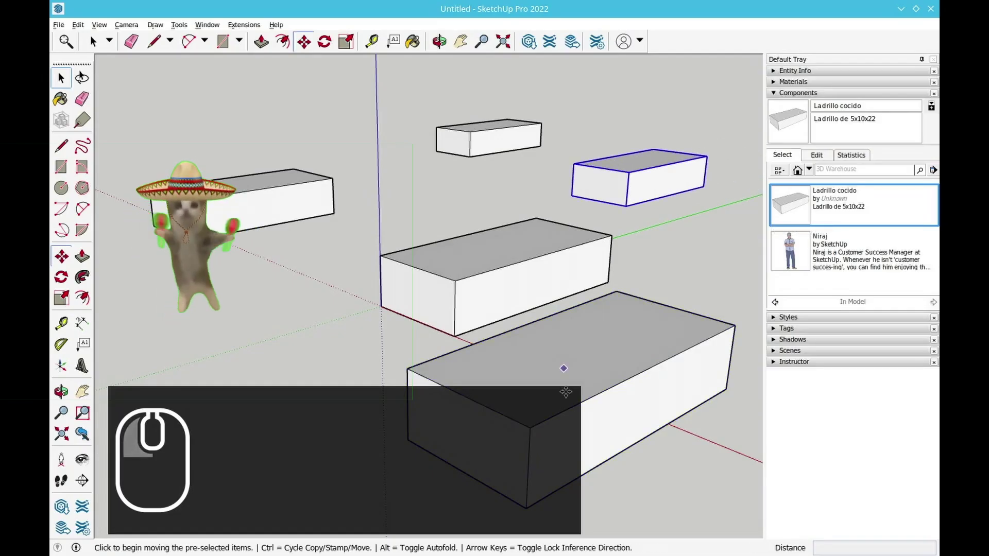
key("ctrl")
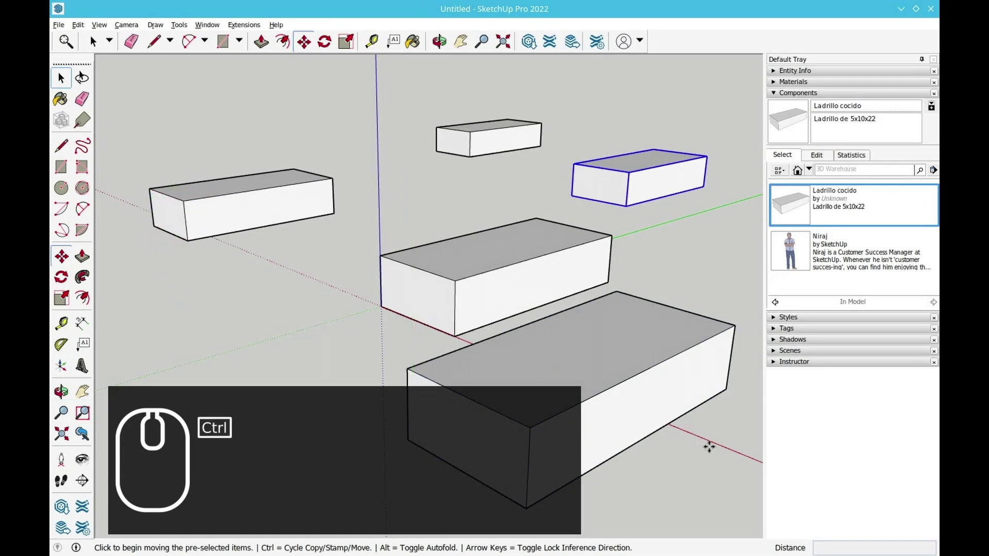
Undo the three most recent brick placements around the original brick.
key("ctrl+z")
key("ctrl+z")
key("ctrl+z")
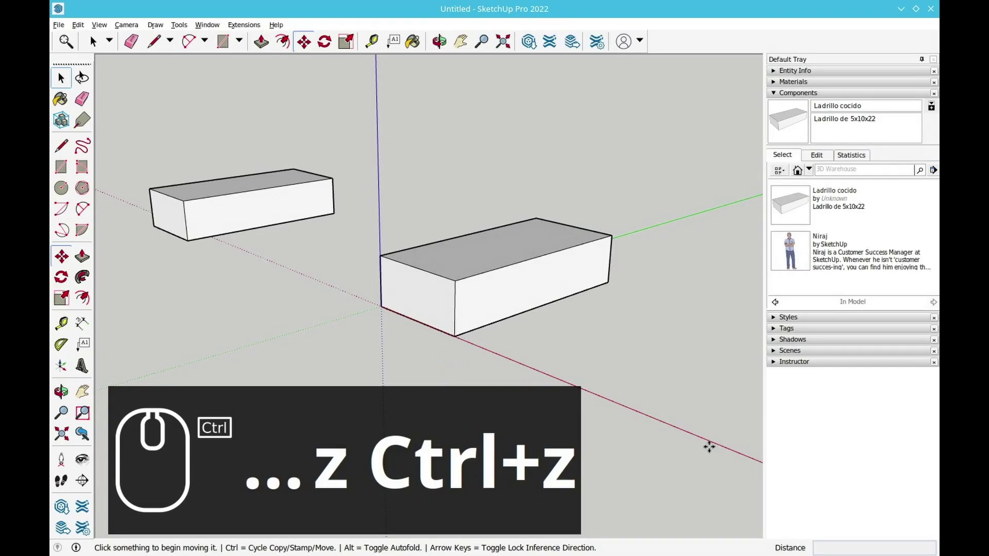
Paint the original brick instance from outside the component with Color A08 from the Colors collection.
left_click(439, 41)
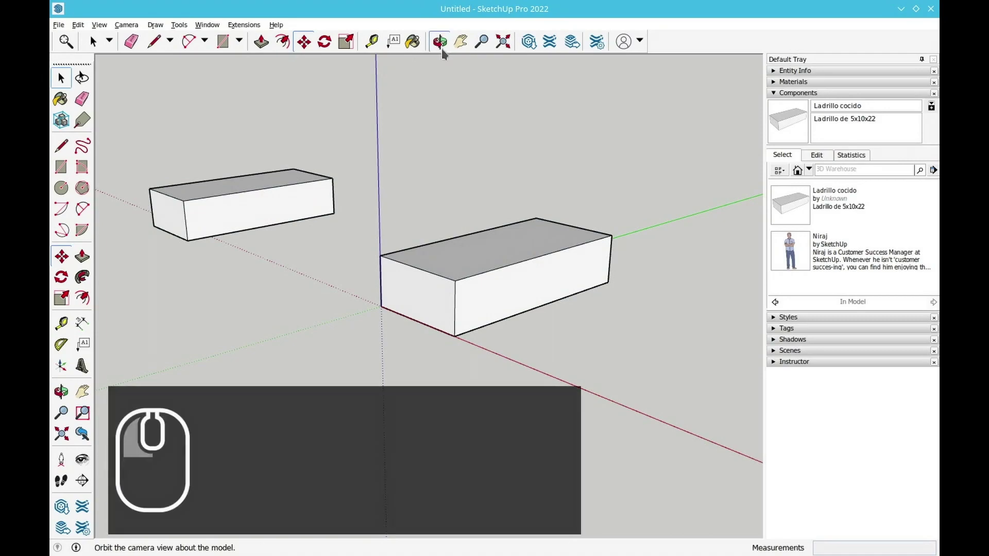
left_click_drag(443, 231, 444, 330)
scroll(448, 309, "down", 8)
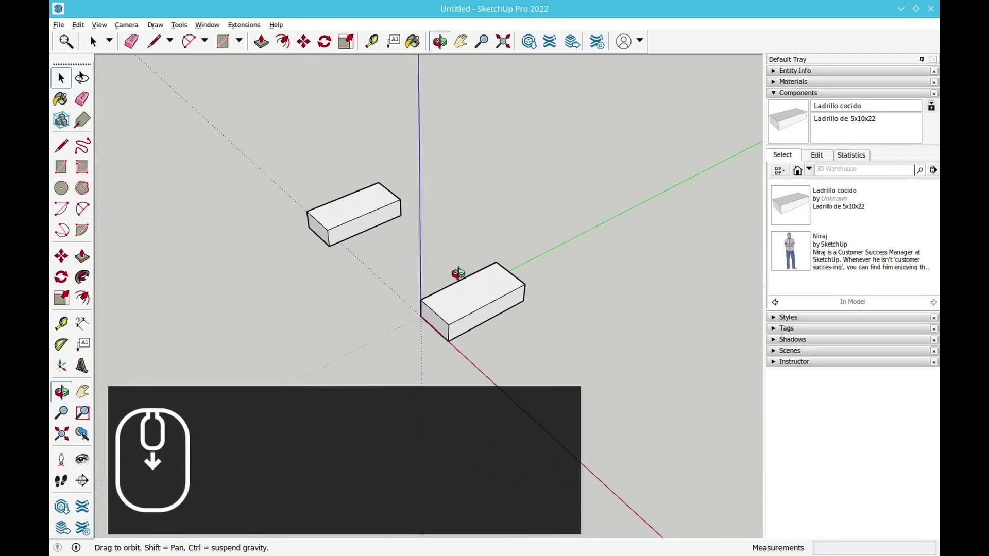
scroll(456, 251, "up", 3)
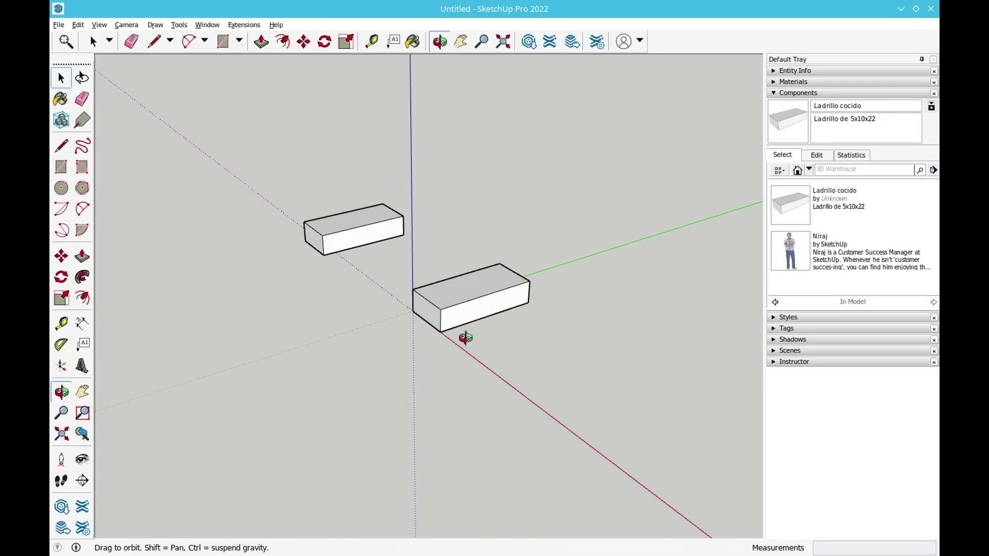
left_click(60, 99)
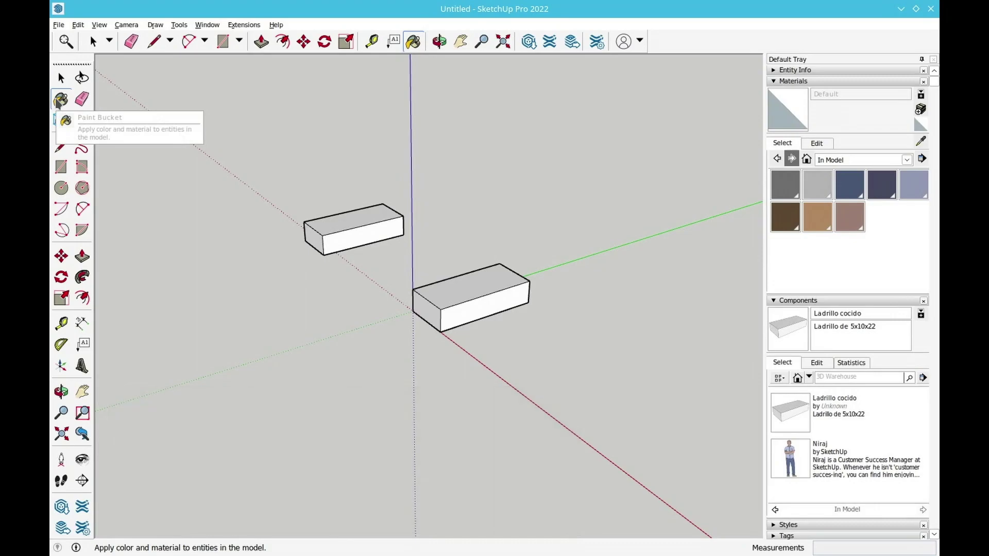
left_click(906, 161)
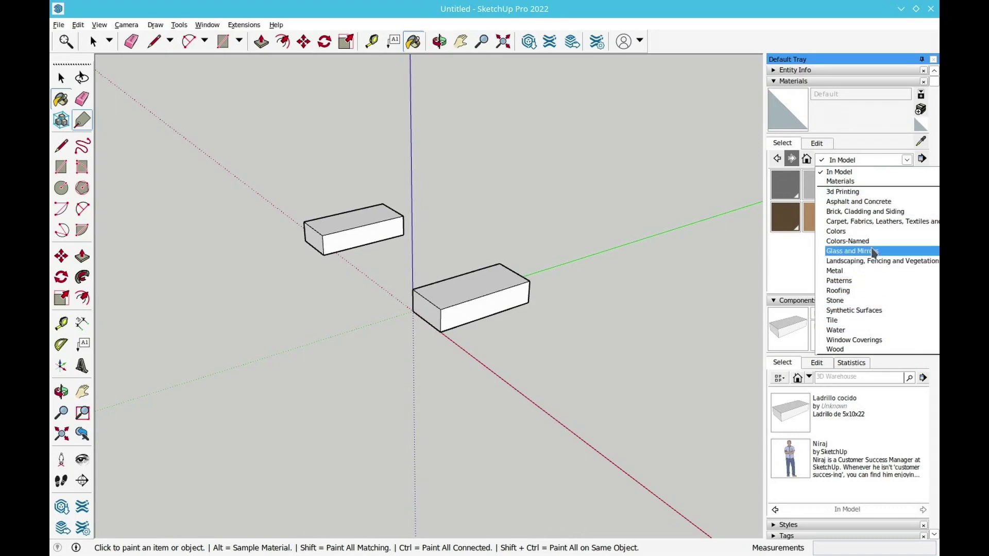
left_click(837, 232)
left_click(884, 221)
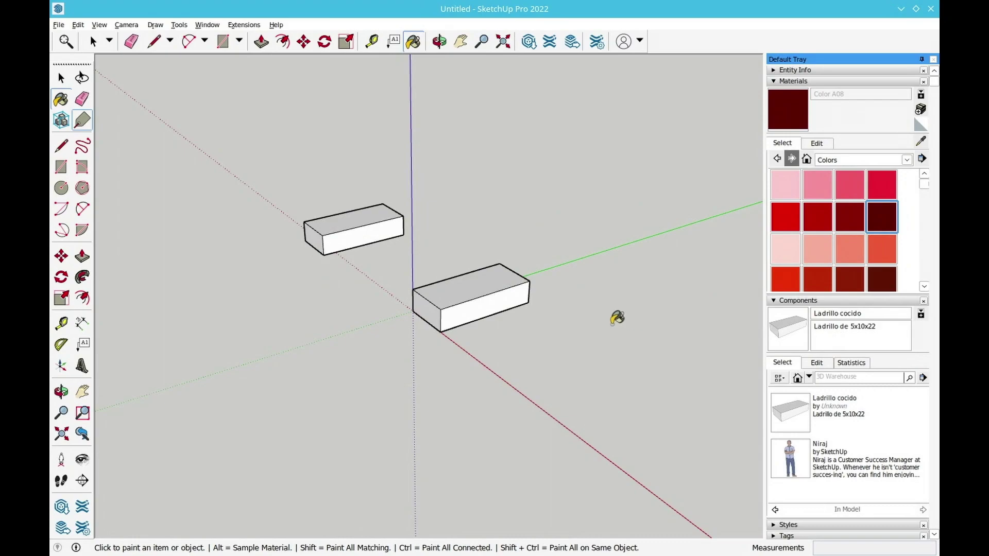
left_click(480, 283)
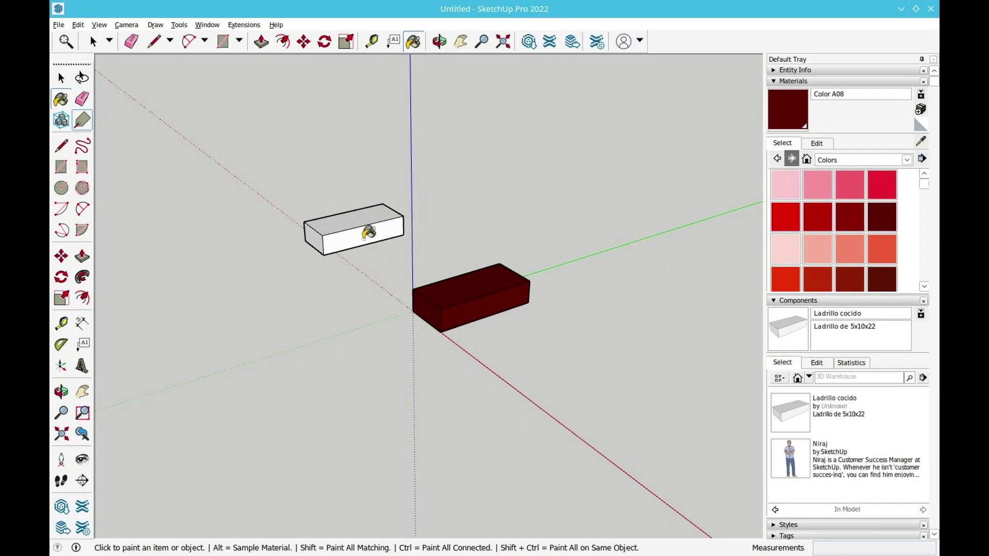
Place two more instances of the Ladrillo cocido component behind and beside the painted brick.
left_click(61, 78)
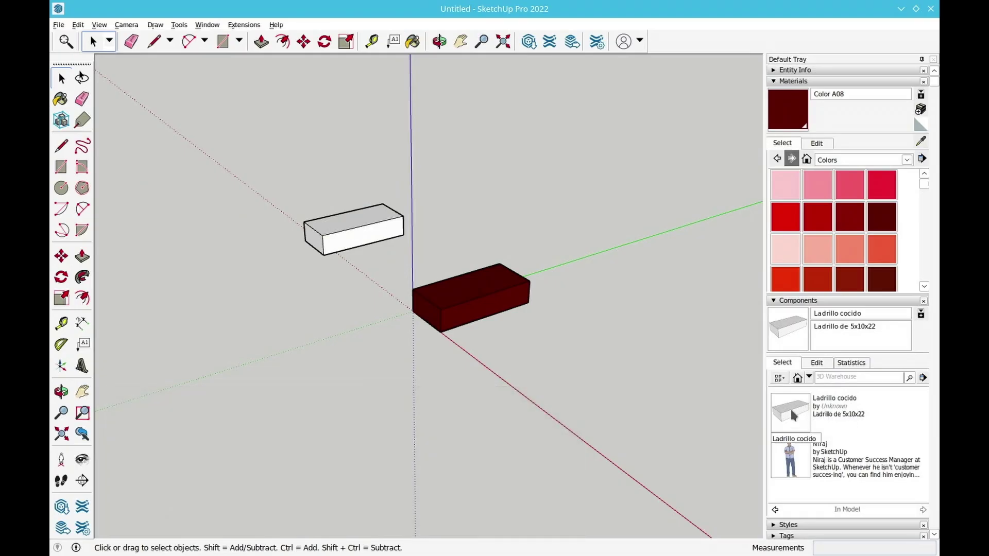
left_click(790, 407)
left_click(494, 175)
left_click(790, 407)
left_click(555, 244)
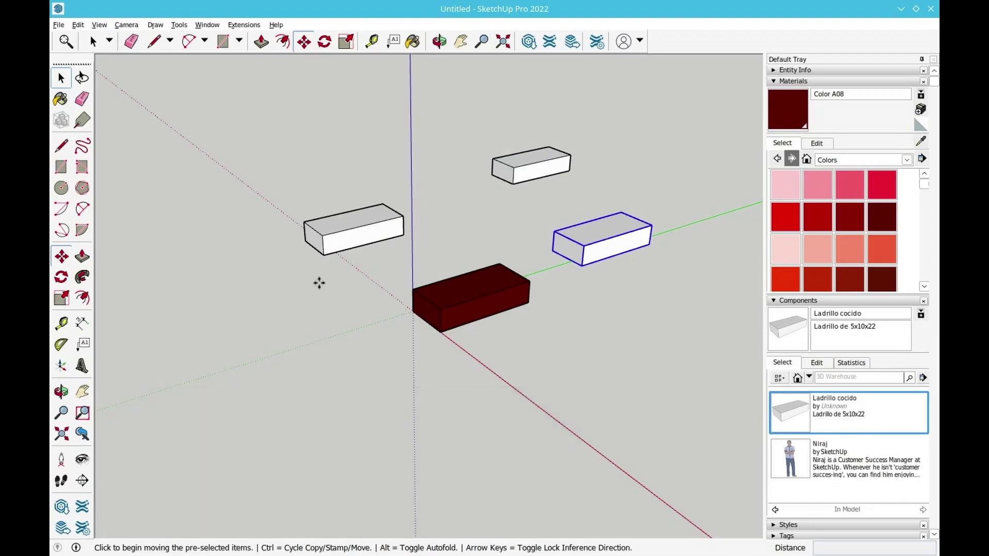
Undo the last two brick placements and the Color A08 paint on the original brick.
key("ctrl+z")
key("ctrl+z")
key("ctrl+z")
key("ctrl+z")
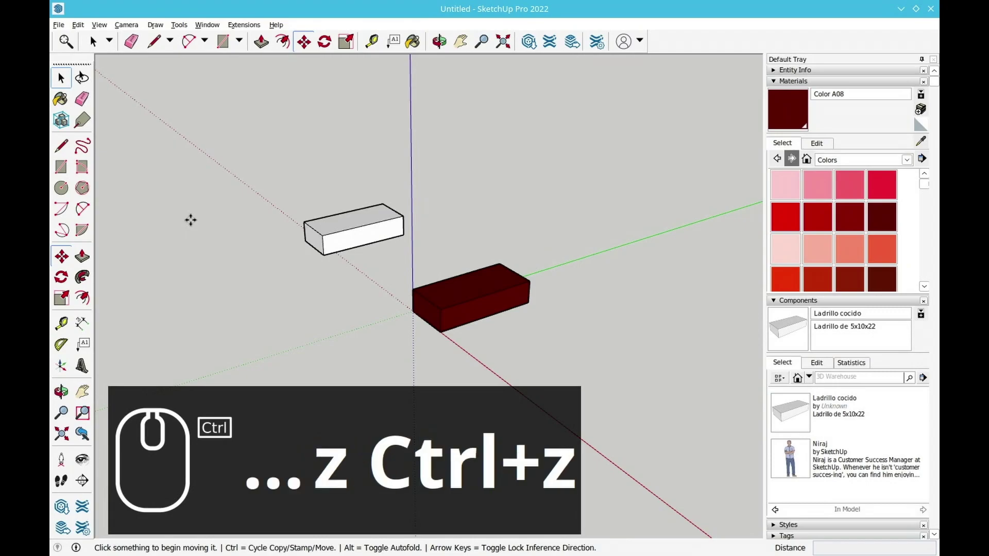
Open the original brick component at the origin for editing.
key("space")
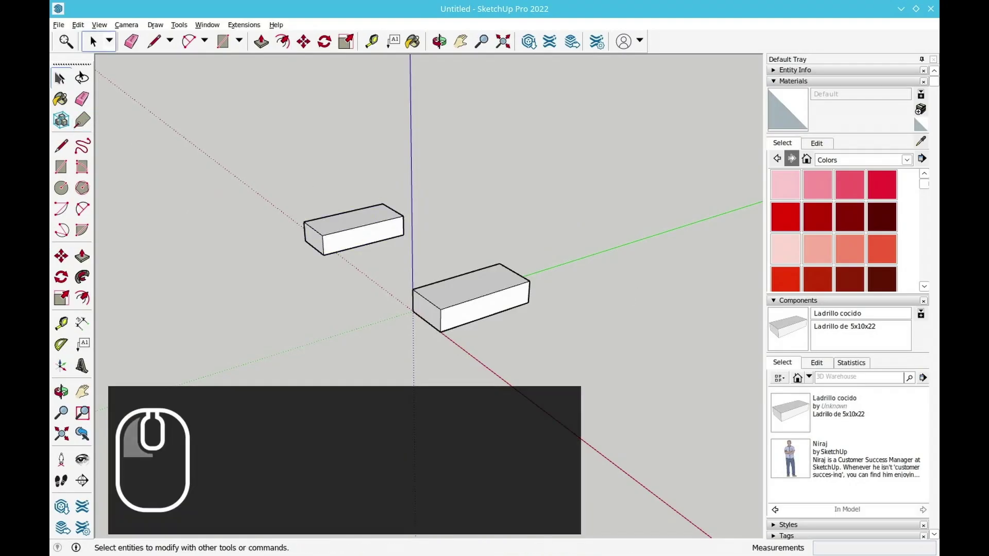
left_click(474, 284)
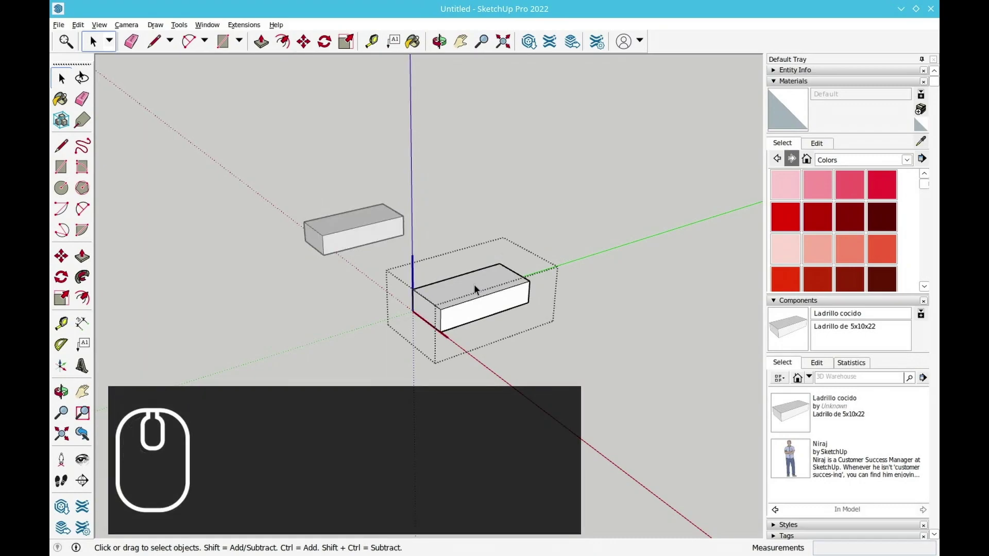
Try painting only the top face inside the brick component with Color A08, and undo it.
key("b")
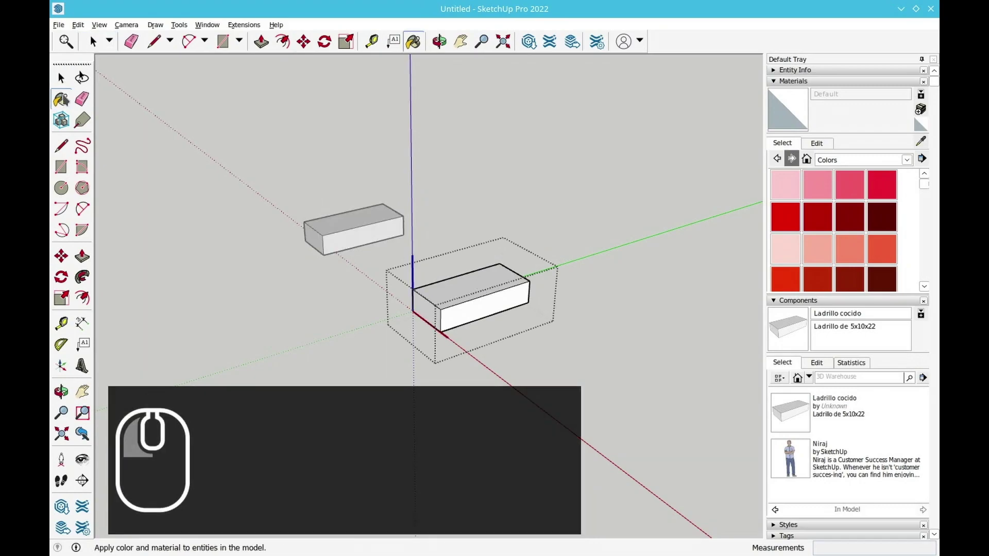
left_click(882, 216)
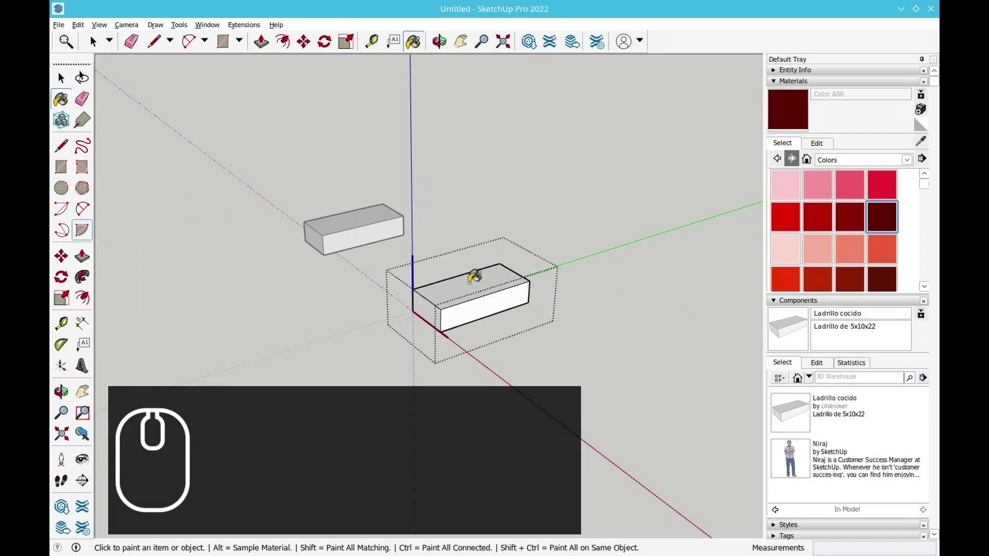
left_click(474, 277)
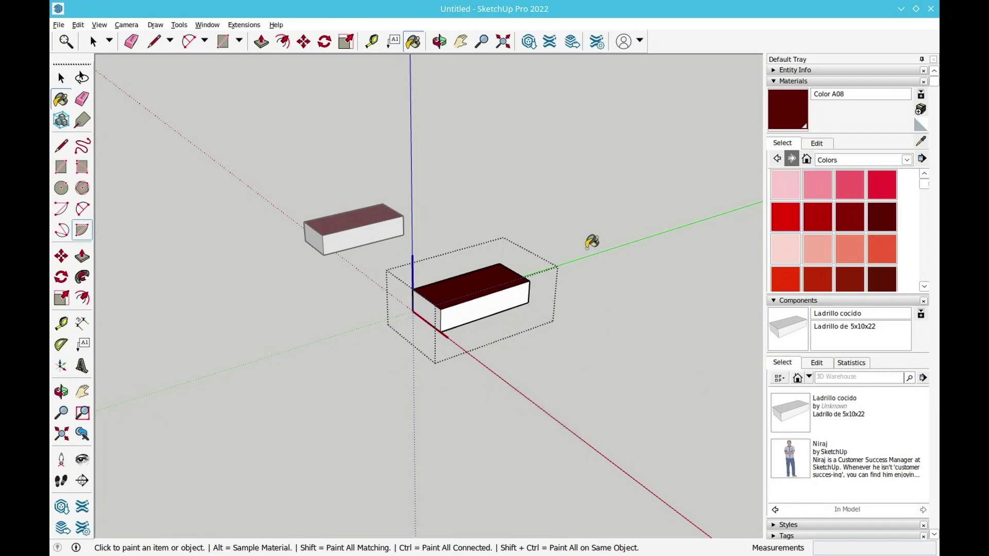
key("ctrl+z")
Paint all connected faces inside the brick component with Color A08 at once and close the component.
left_click(61, 101)
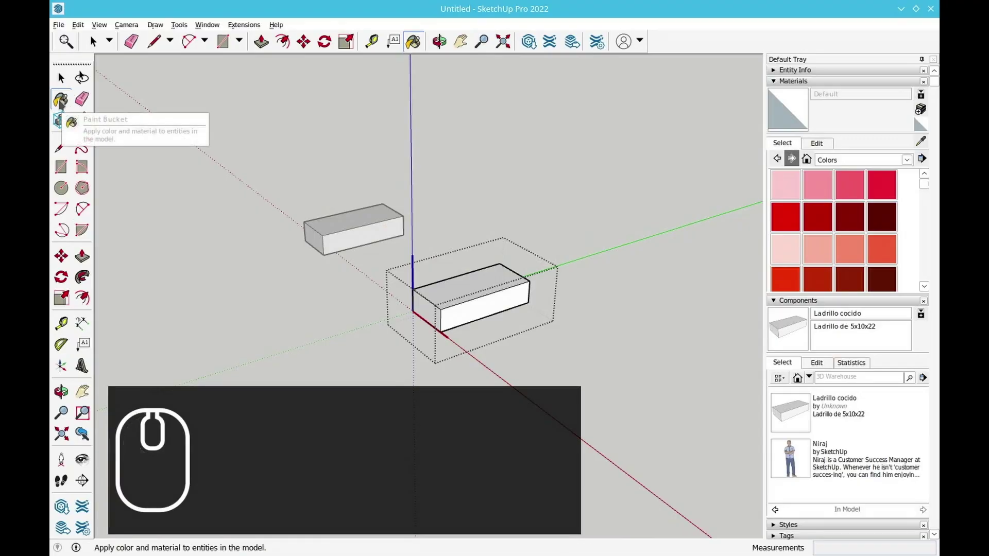
left_click(885, 214)
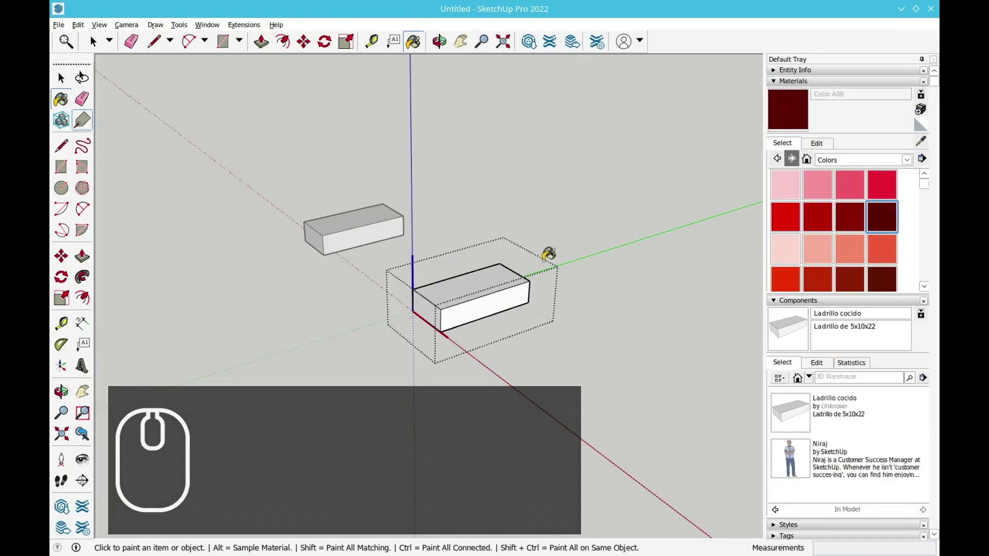
key("ctrl")
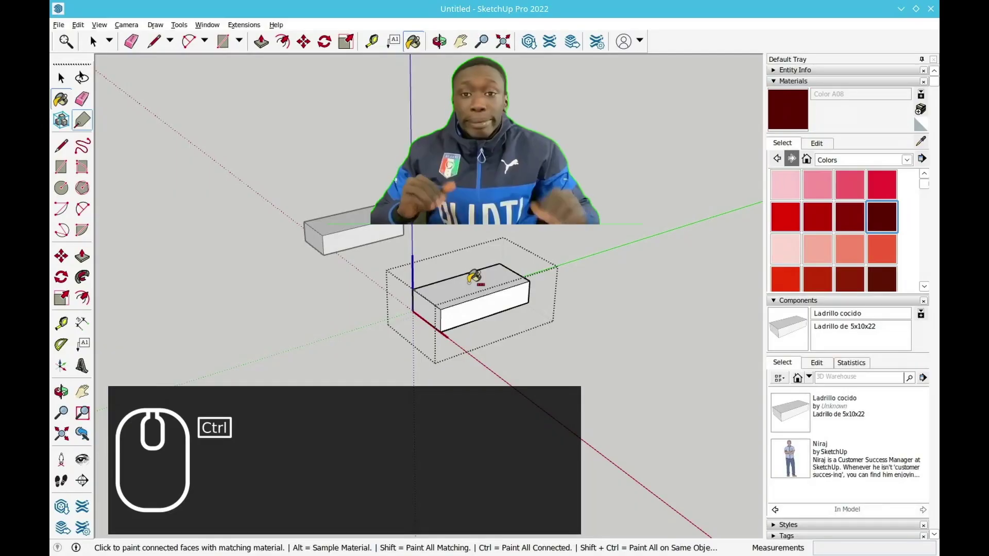
left_click(467, 286, "ctrl")
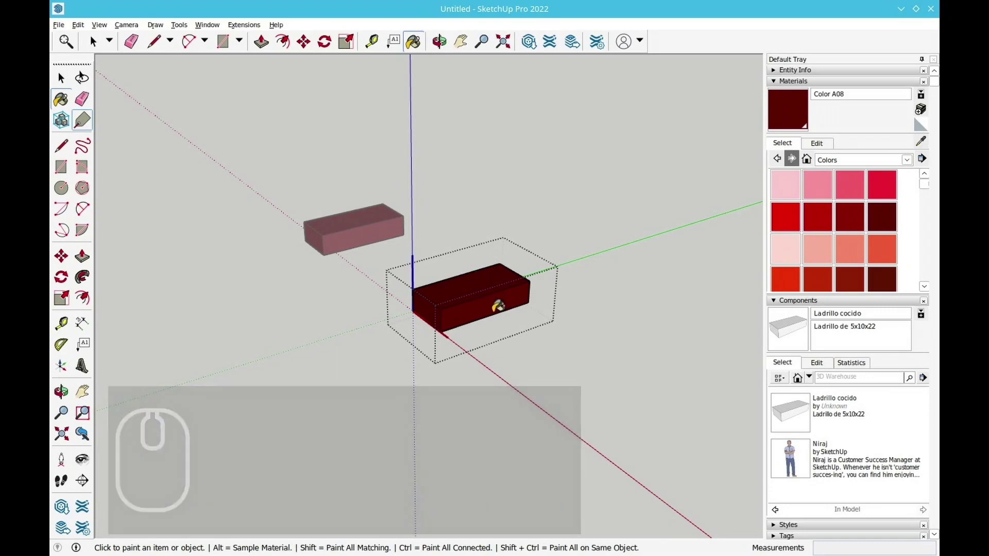
left_click(69, 82)
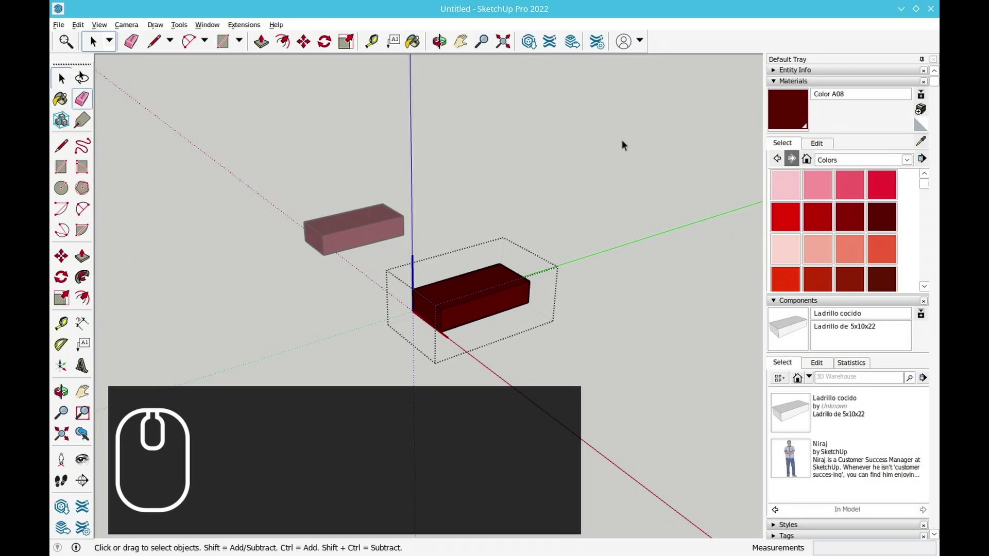
left_click(621, 139)
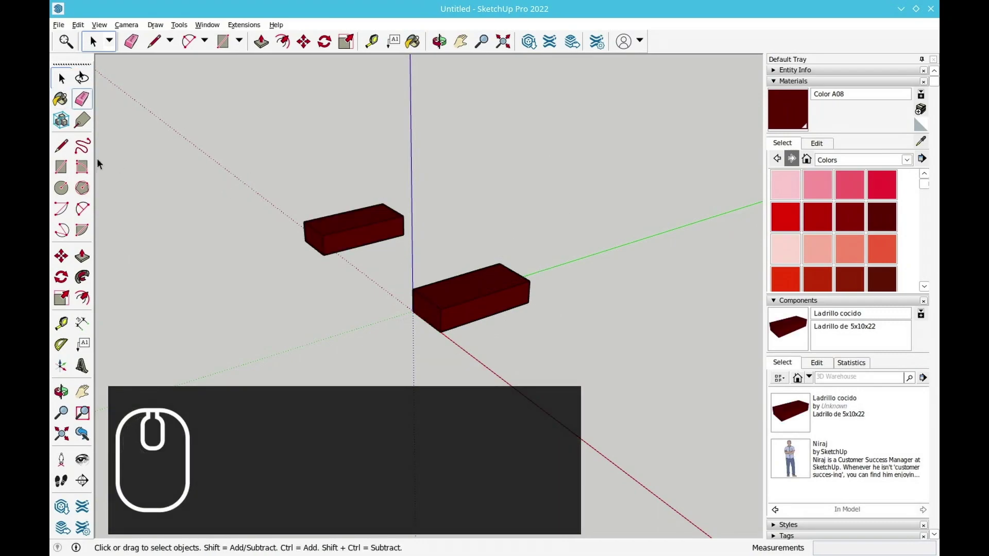
Place two more instances of the painted Ladrillo cocido component freely around the original brick.
left_click(438, 42)
left_click_drag(623, 221, 356, 391)
scroll(459, 319, "down", 3)
left_click_drag(477, 326, 533, 272)
scroll(532, 272, "down", 1)
scroll(533, 272, "up", 3)
scroll(516, 264, "up", 1)
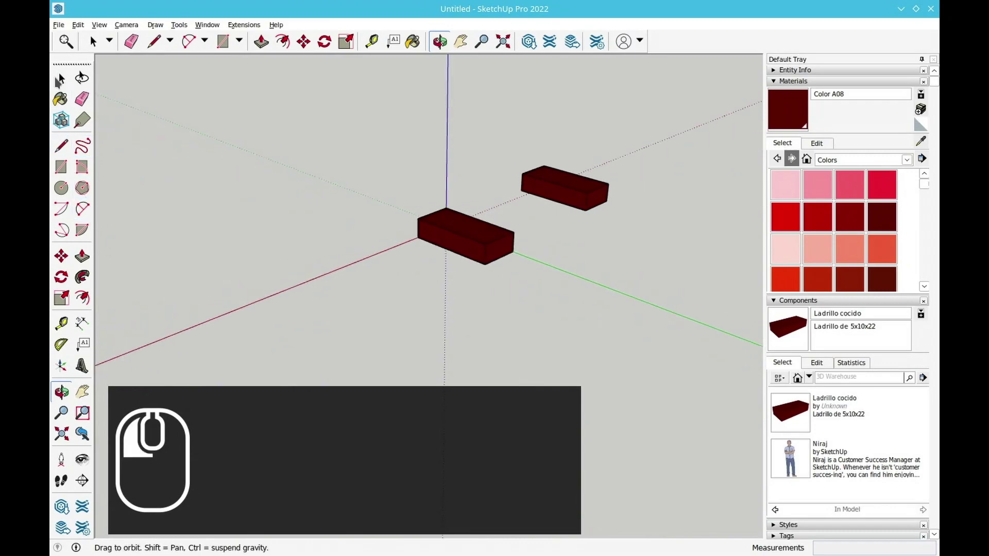
left_click(61, 78)
left_click(830, 411)
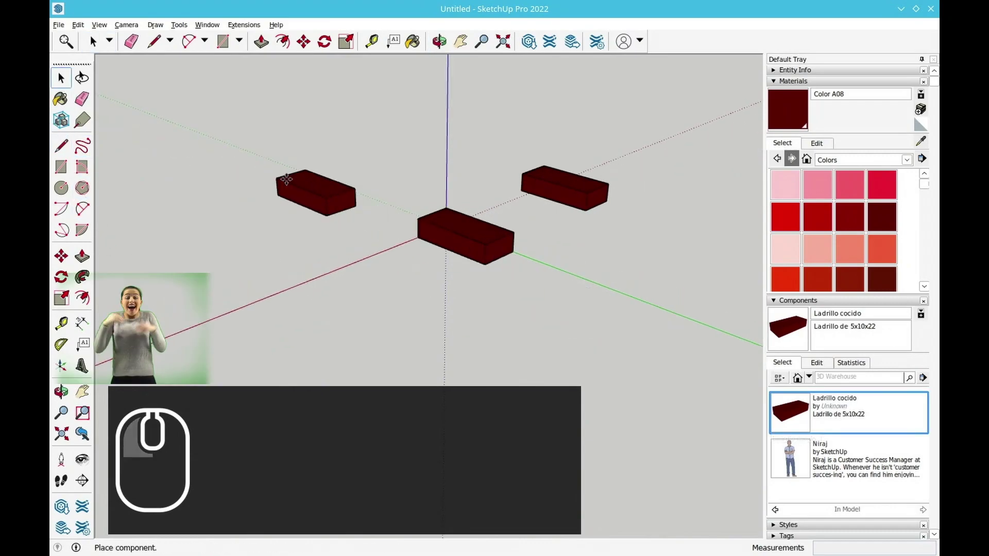
left_click(326, 302)
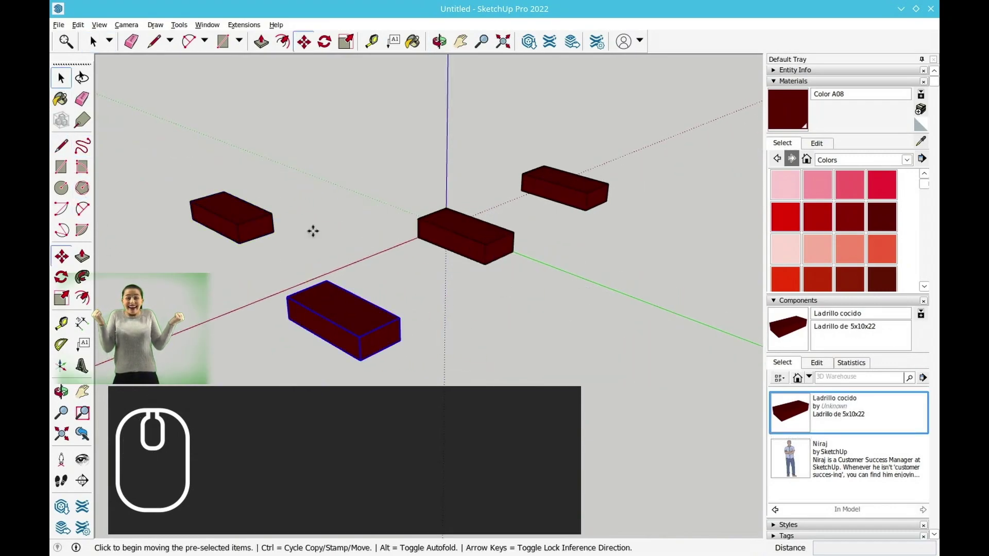
Select all the brick instances except the original at the origin and delete them.
left_click(61, 77)
left_click(234, 216, "ctrl")
left_click(565, 188, "ctrl")
key("Delete")
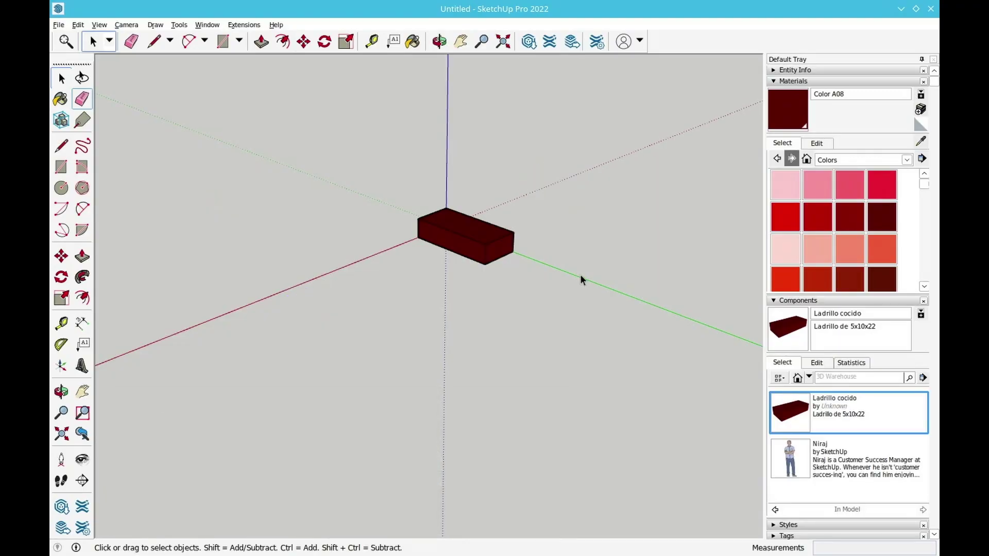
Copy the brick along the red axis, starting from its upper corner on the blue axis, and set the copy distance to 20 cm.
left_click(55, 82)
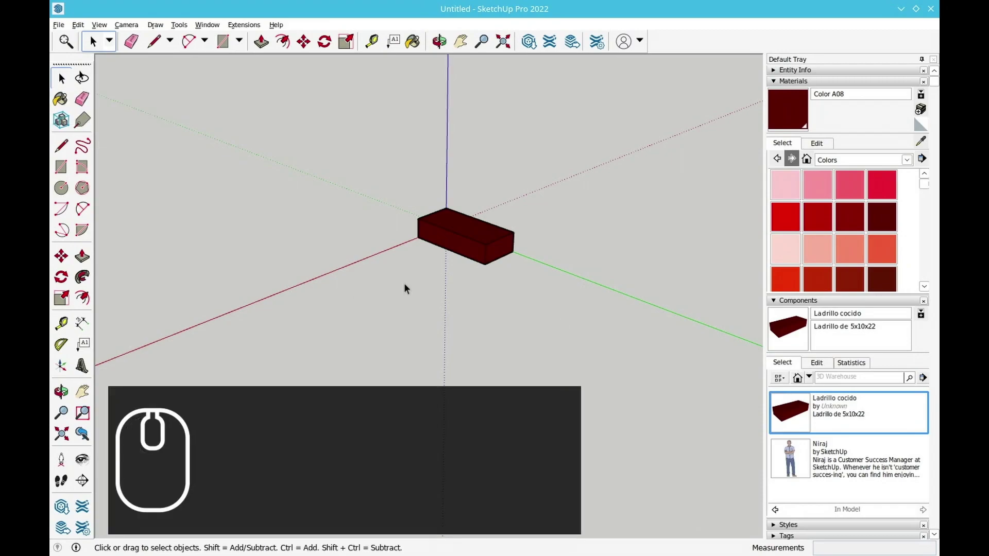
left_click(455, 242)
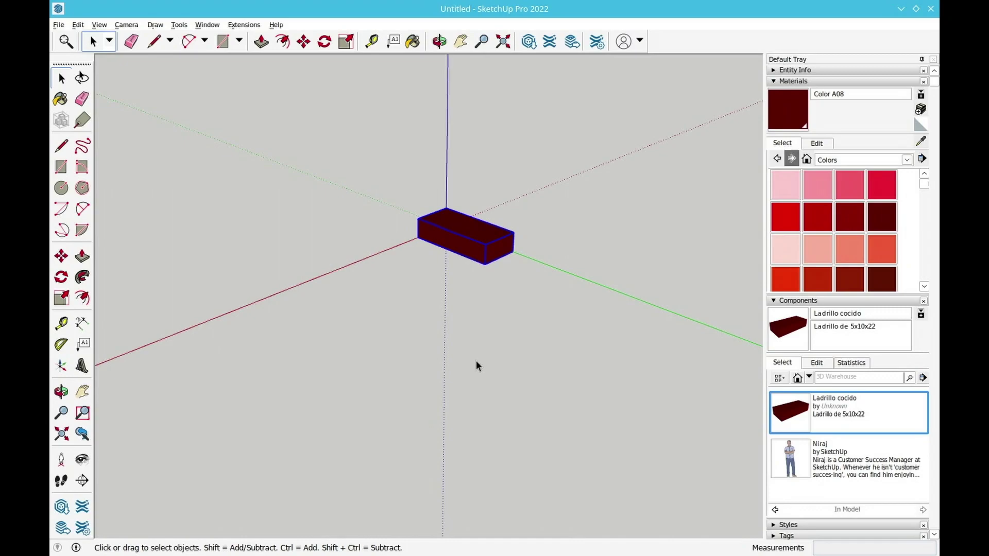
key("m")
left_click(62, 257)
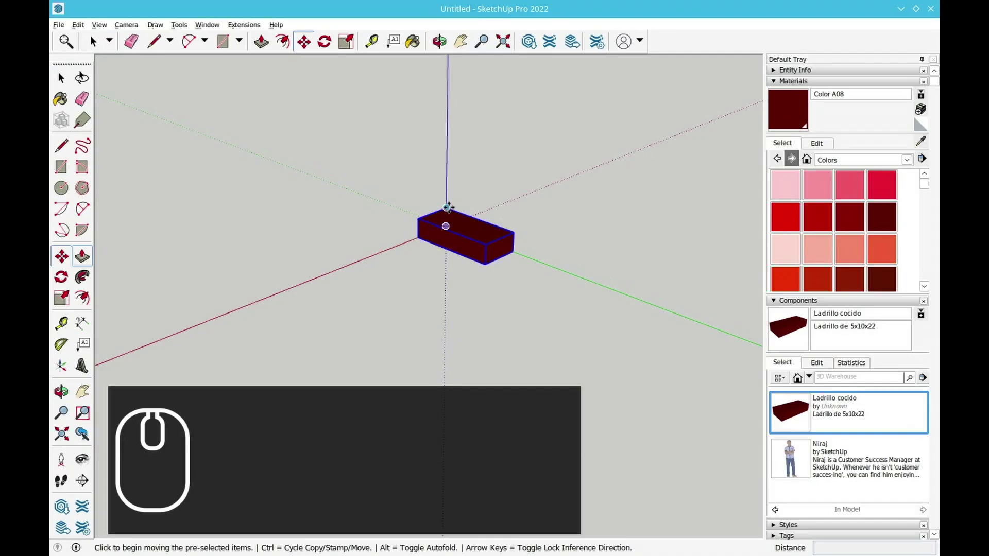
scroll(446, 208, "up", 5)
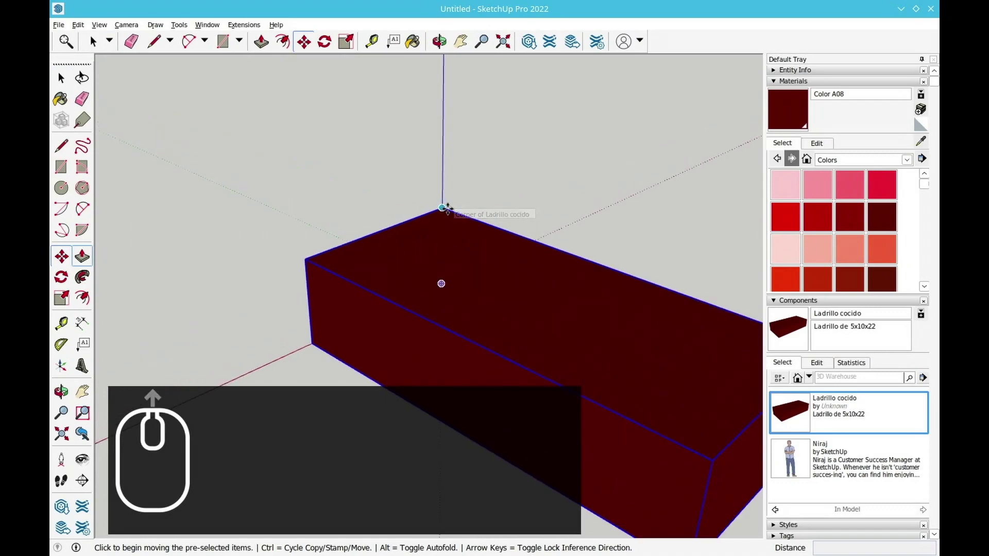
scroll(442, 208, "down", 5)
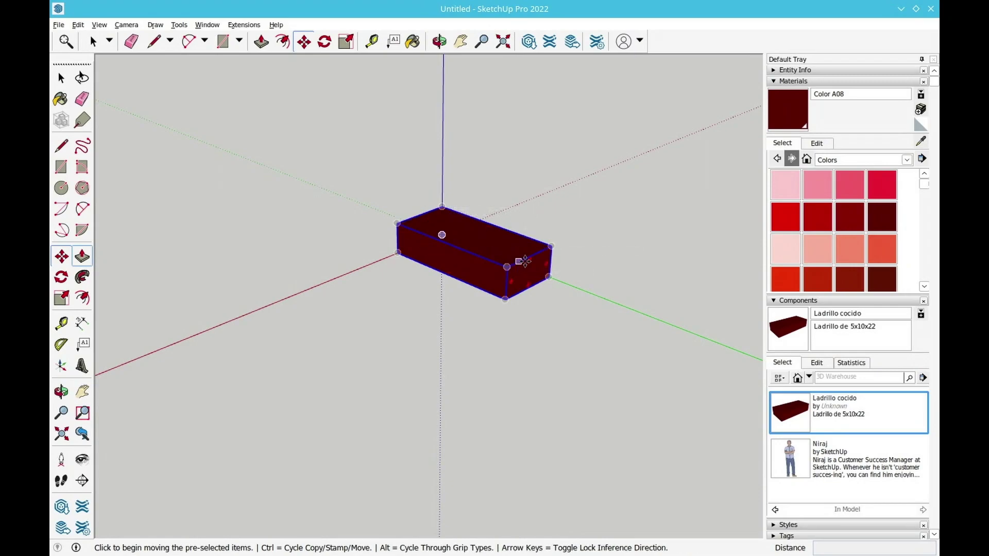
left_click(441, 206)
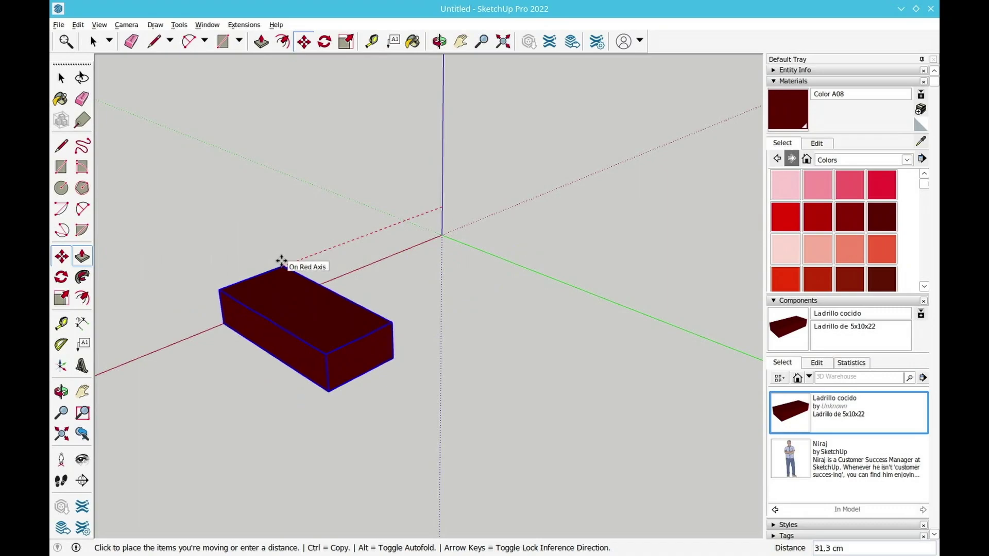
key("ctrl")
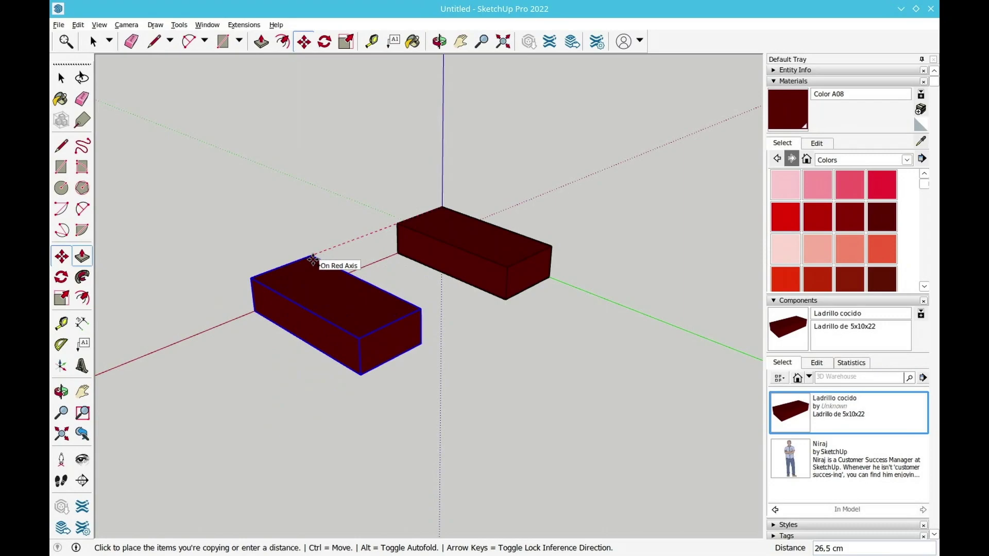
left_click(313, 260)
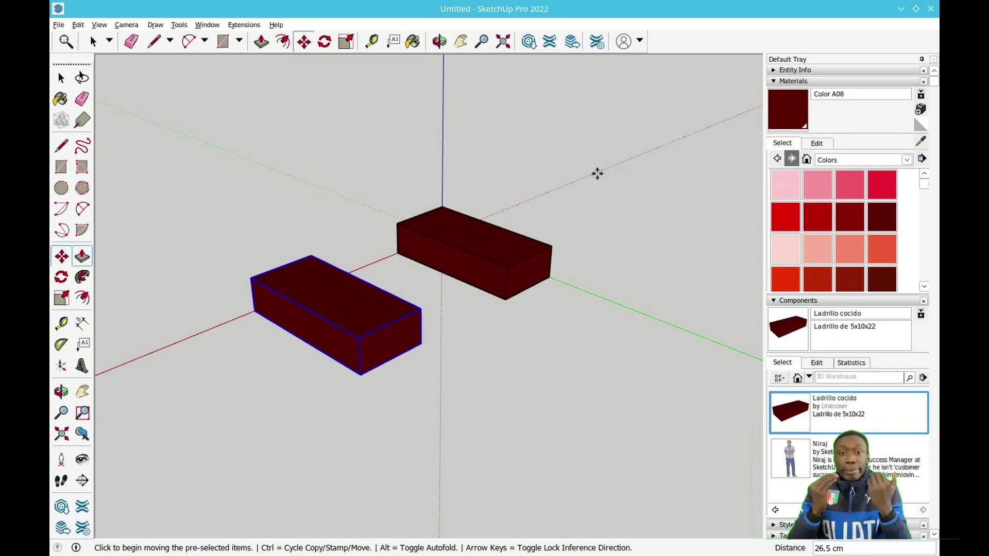
type("20")
key("Return")
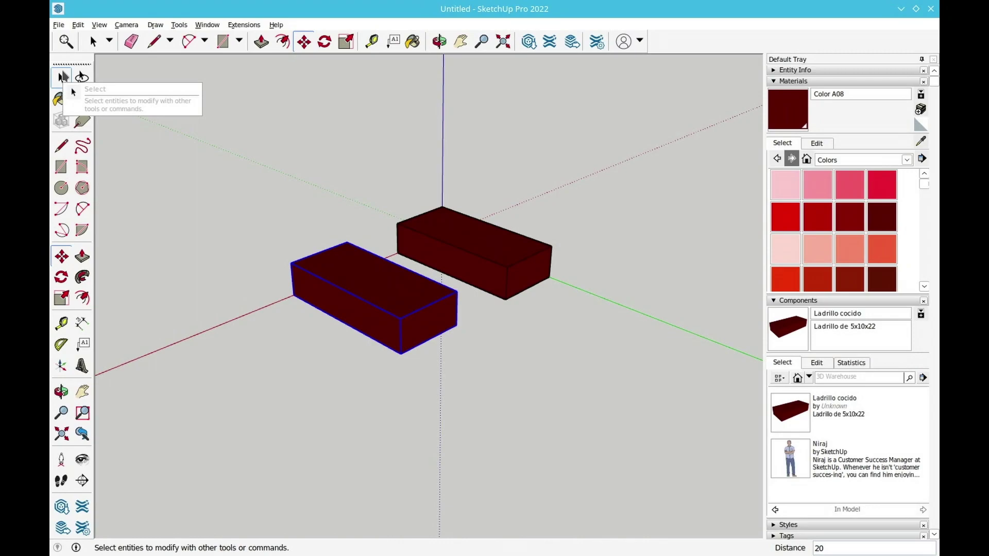
Open the copied brick component for editing, push its end face inward about 14.1 cm, and close the component.
left_click(61, 78)
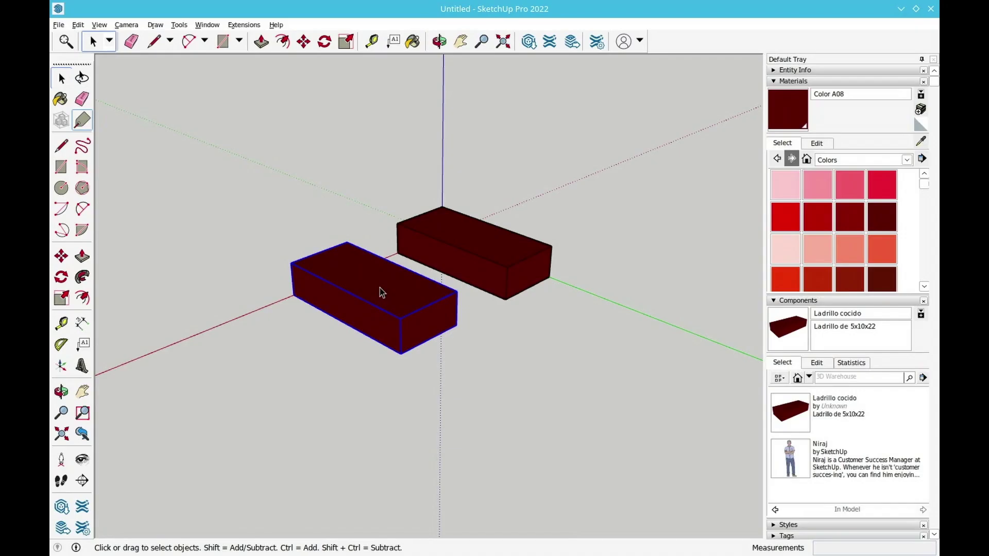
double_click(381, 290)
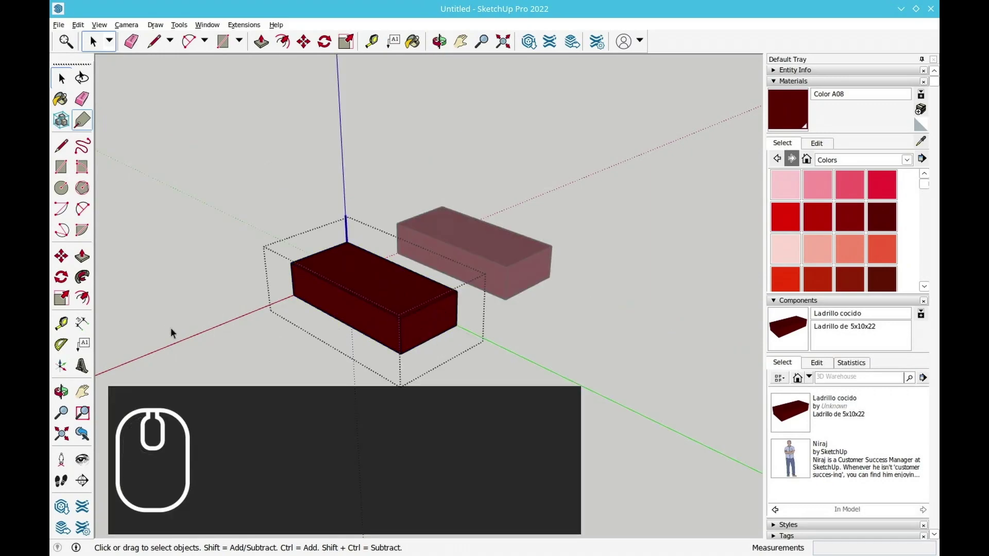
left_click(81, 256)
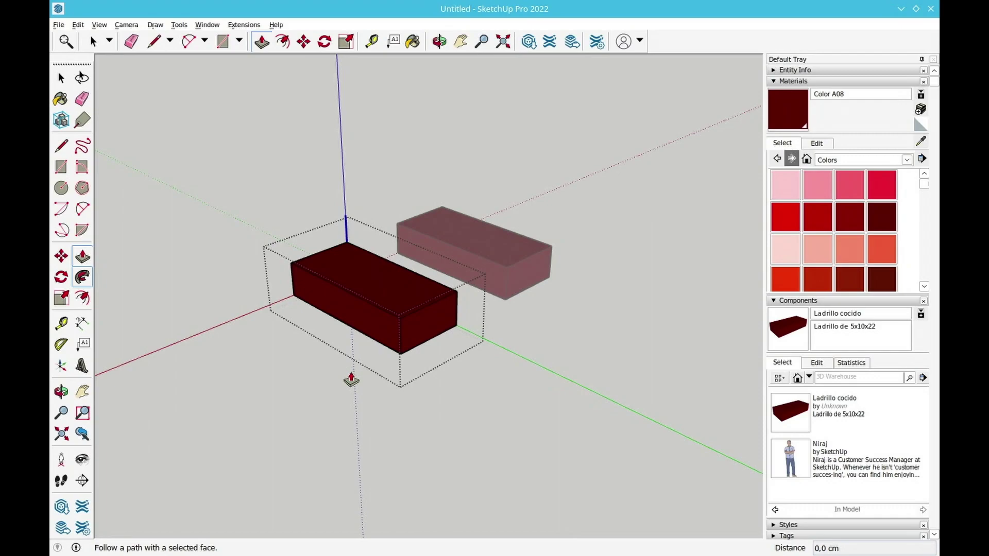
left_click(430, 328)
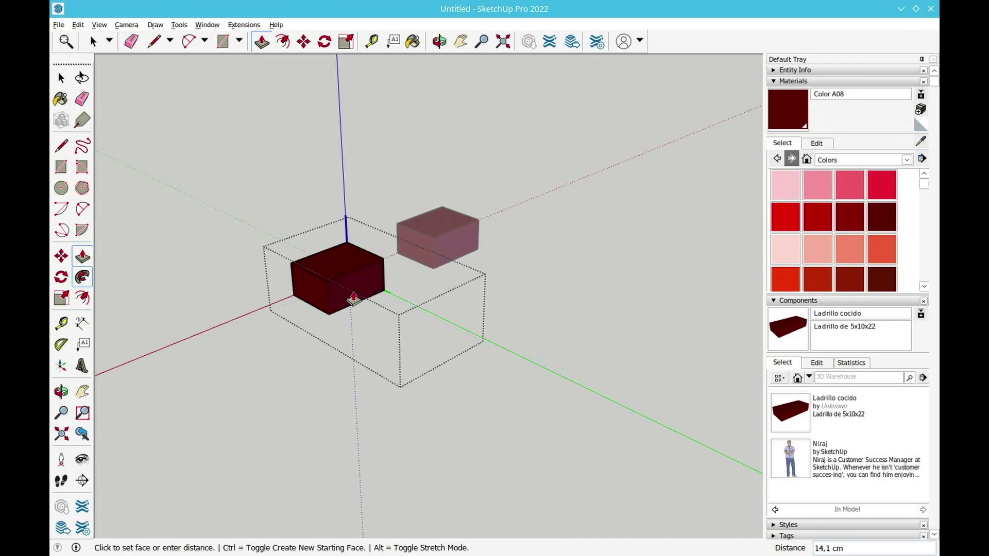
left_click(354, 299)
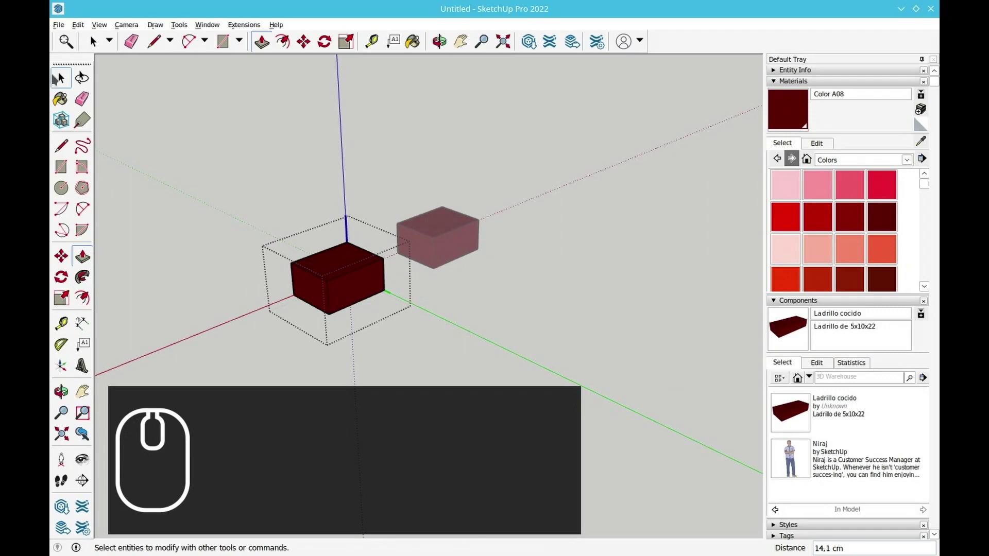
left_click(54, 75)
left_click(190, 132)
left_click(817, 400)
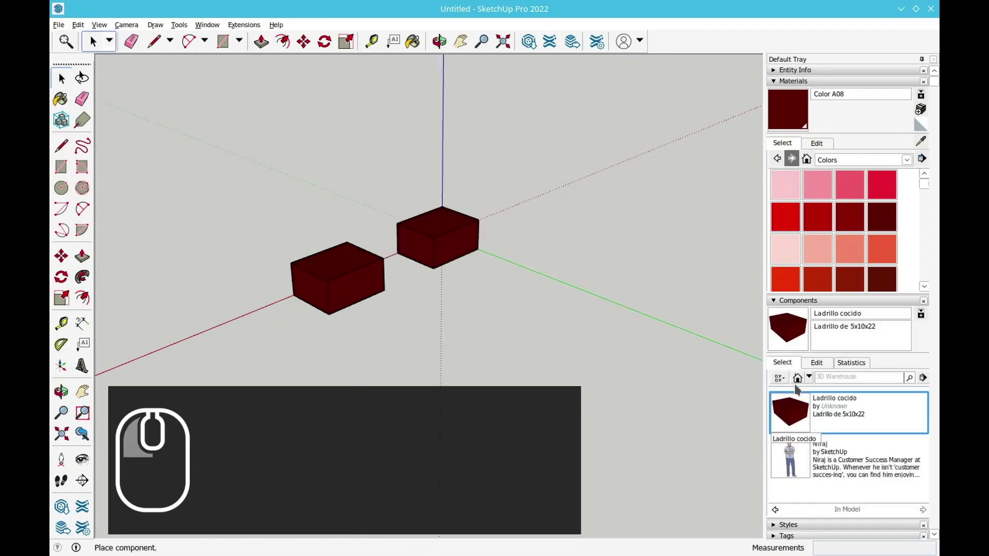
Undo the shortening of the brick component's end face.
key("ctrl+z")
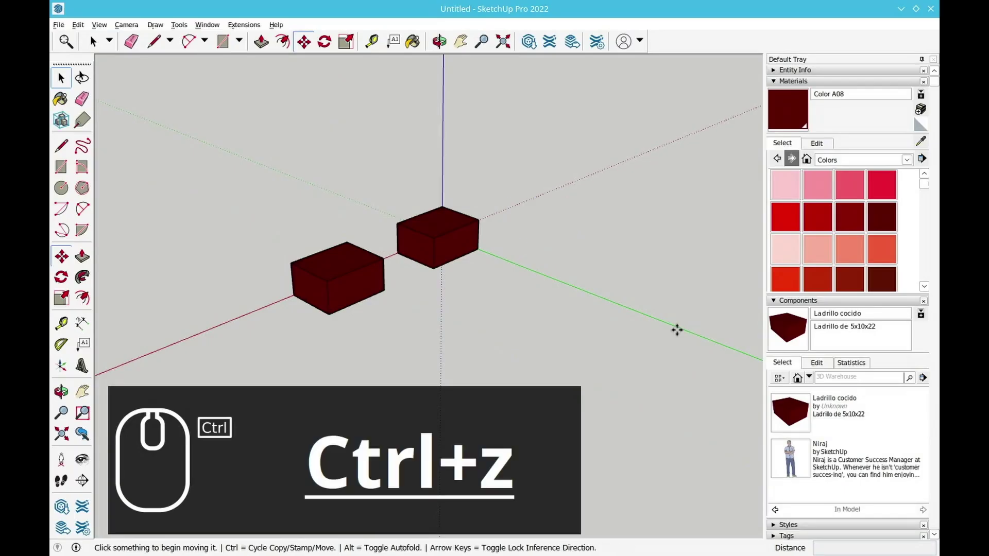
key("ctrl+z")
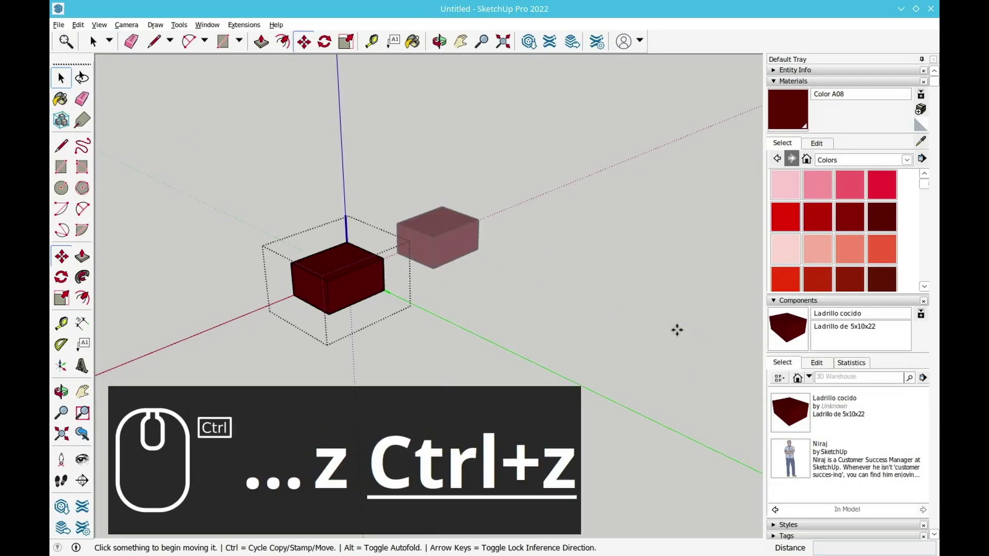
key("ctrl+z")
key("ctrl+z")
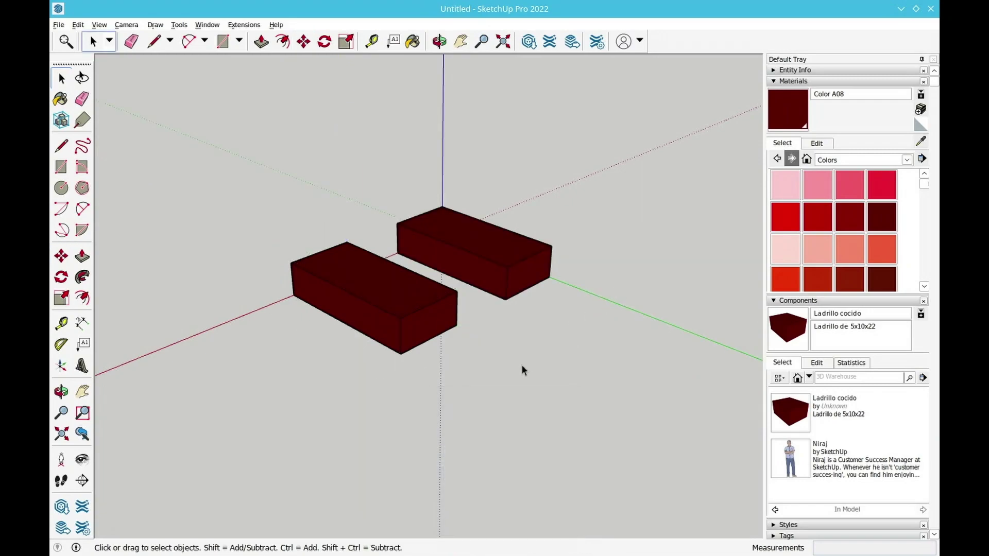
Make the copied brick on the red axis a unique component, independent of the original at the origin.
left_click(386, 293)
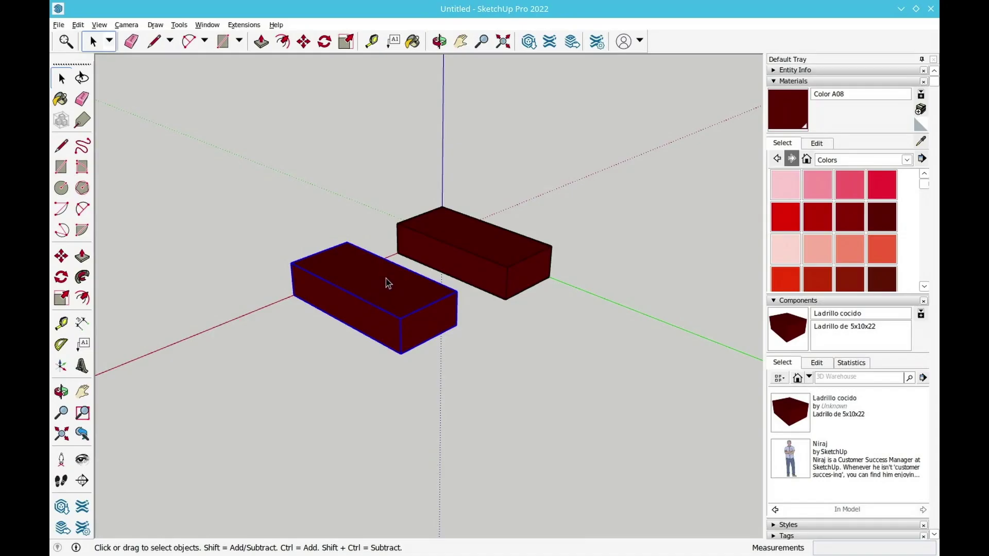
right_click(347, 279)
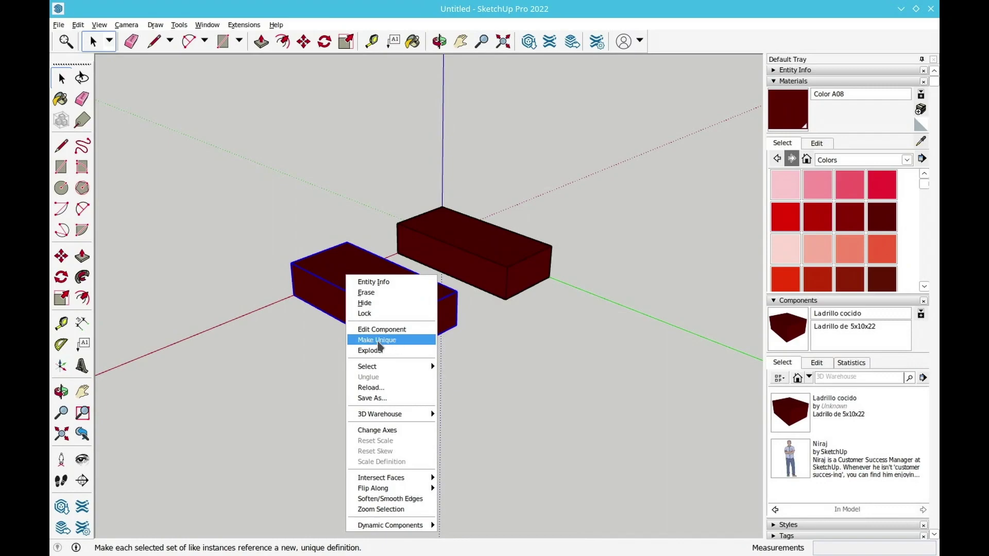
left_click(378, 341)
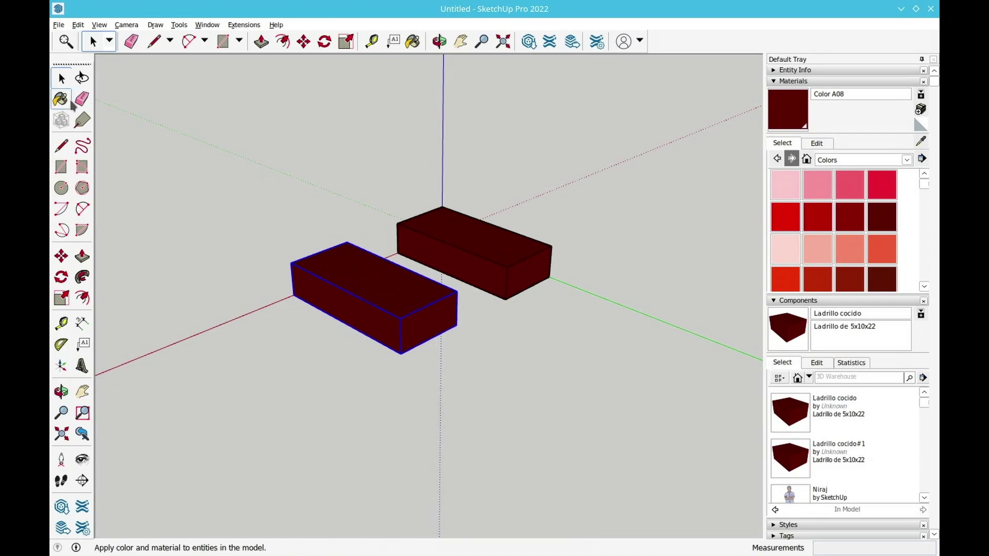
Open the unique brick copy for editing, push its end face along the green axis inward 11 cm, and close the component.
left_click(380, 295)
double_click(379, 295)
key("p")
left_click(417, 331)
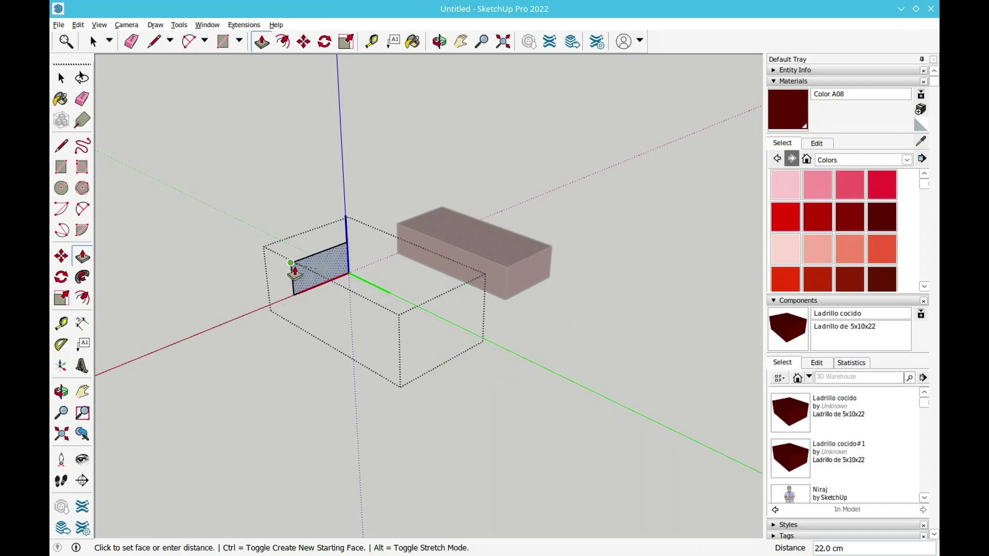
type("11")
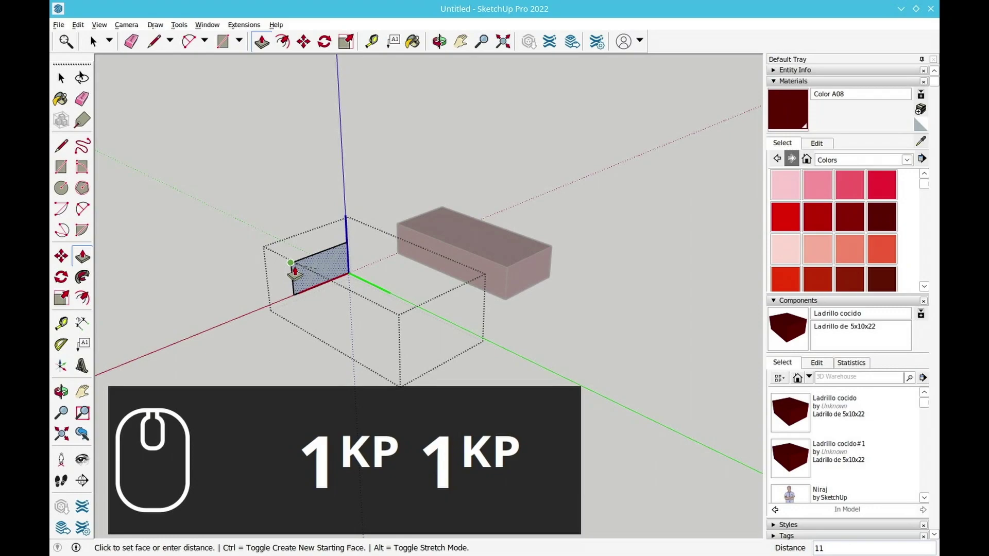
key("Return")
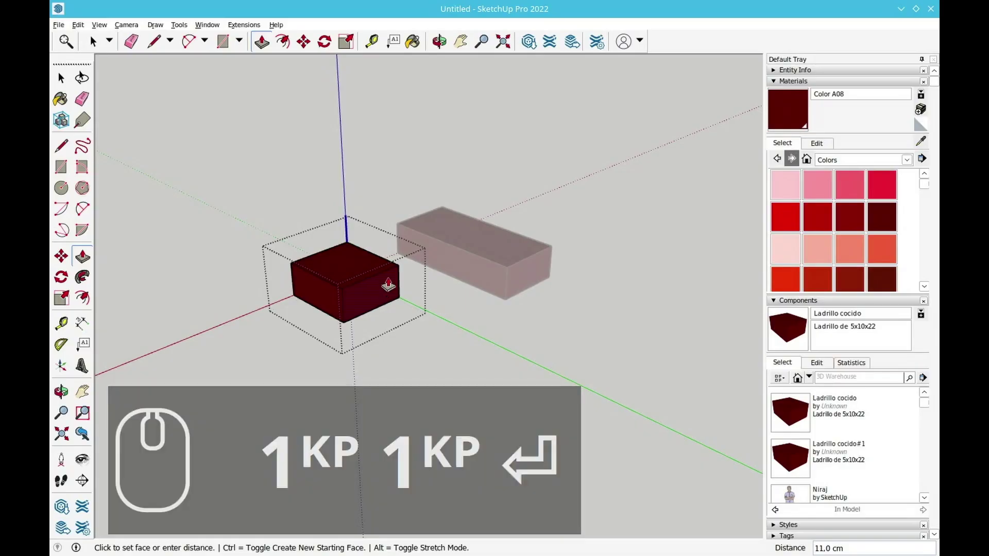
left_click(61, 78)
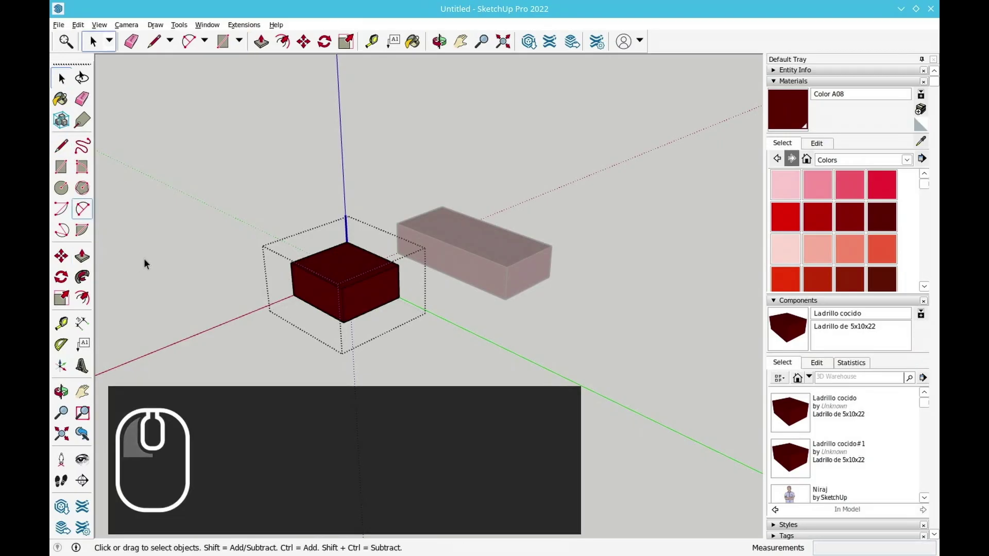
left_click(242, 164)
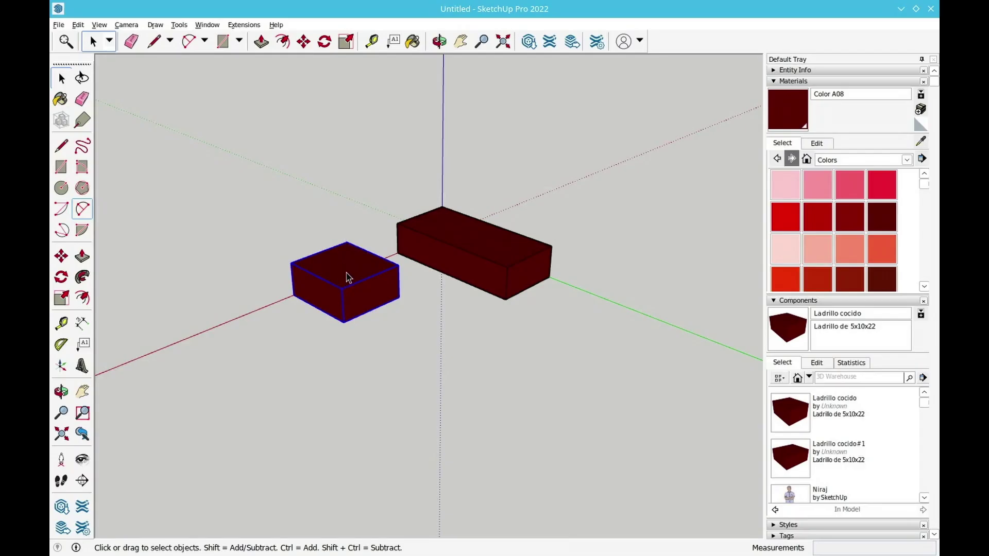
Rename the shortened component Ladrillo cocido#1 as "1/2 Ladrillo cocido".
scroll(853, 375, "down", 2)
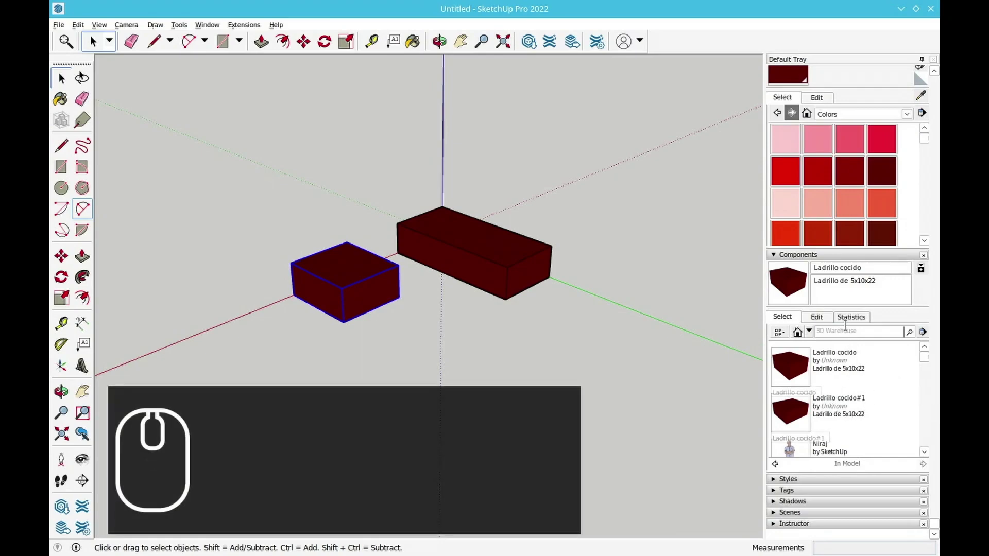
left_click(850, 401)
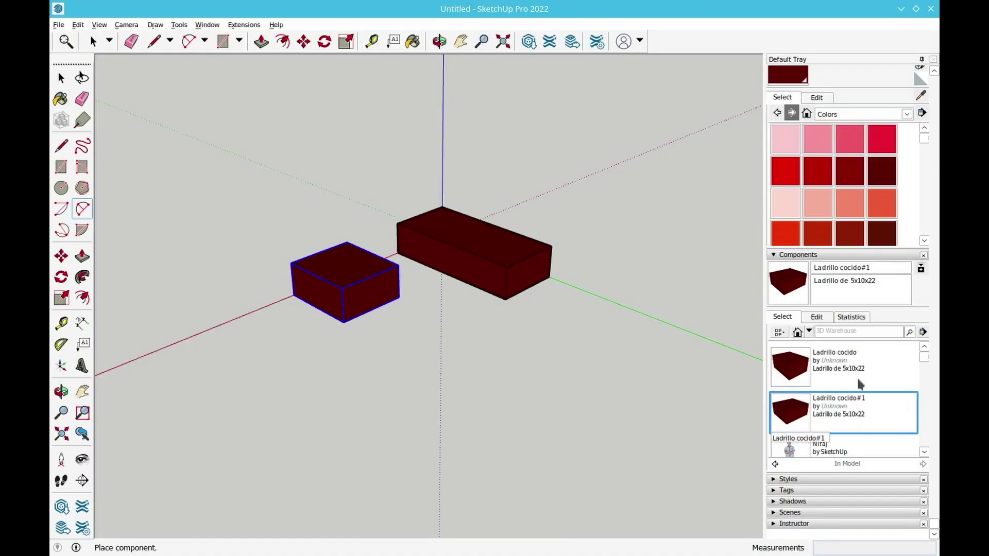
left_click(871, 268)
key("BackSpace")
key("BackSpace")
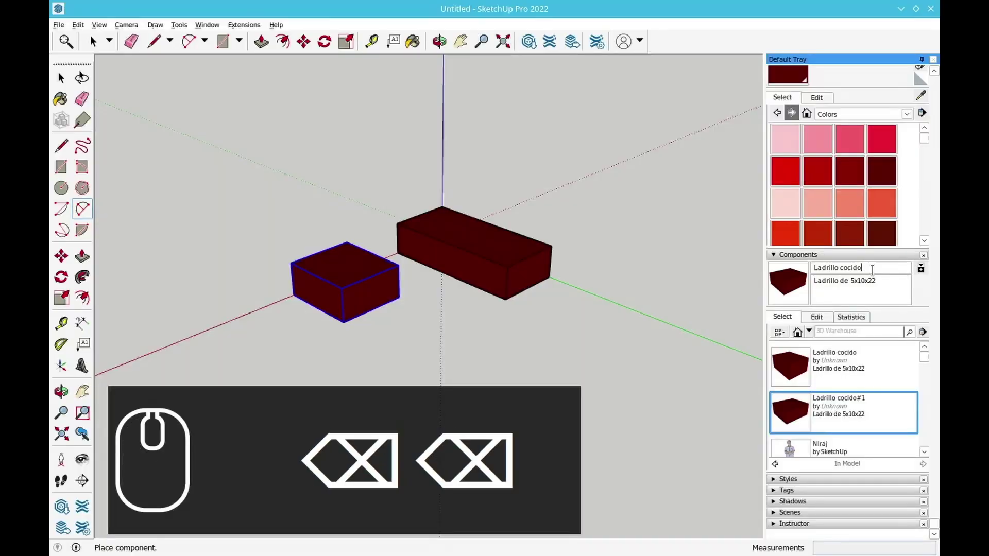
key("Left")
key("Left")
key("Left")
key("Left")
key("Left")
key("Left")
key("Left")
key("Left")
key("Left")
key("Left")
key("Left")
key("Left")
key("Left")
key("Left")
key("Left")
key("Left")
key("Left")
key("Left")
key("Left")
key("Left")
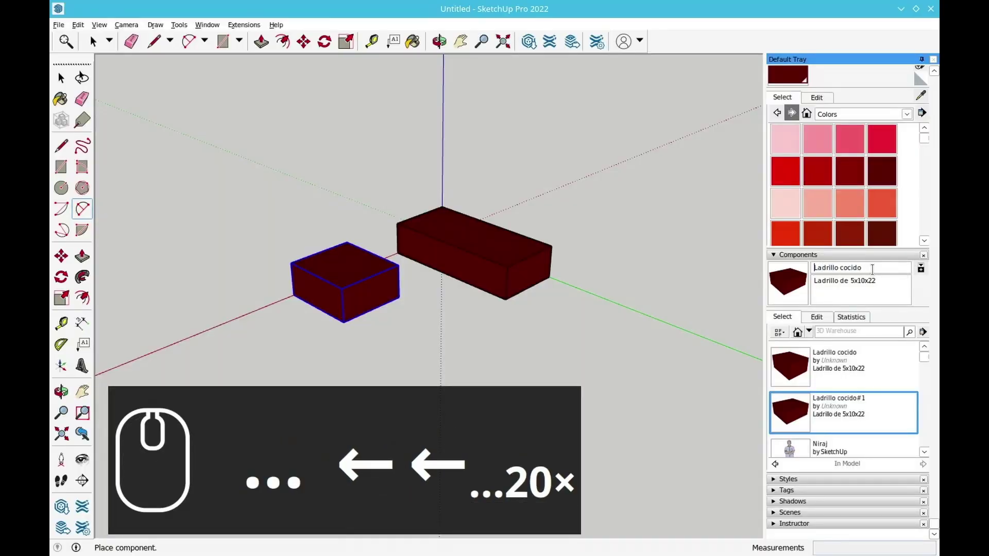
type("1/ 2")
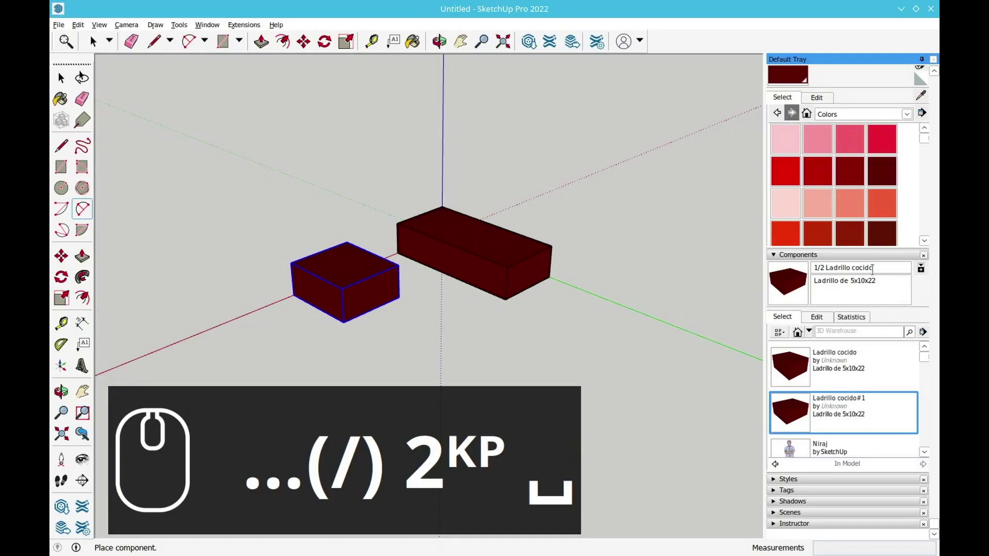
left_click(856, 410)
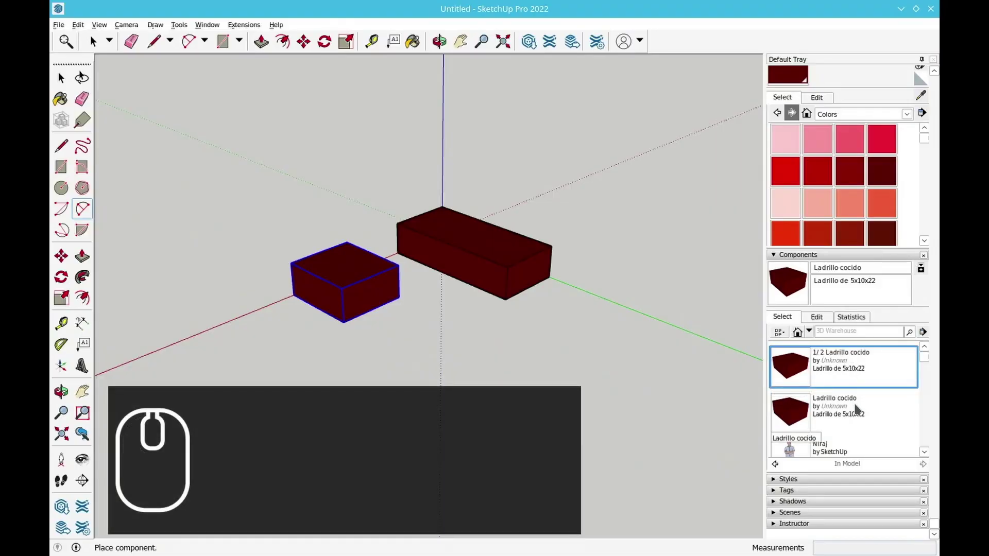
Copy the half brick along the red axis, away from the full brick, at a distance of 20 cm.
left_click(61, 78)
left_click(475, 276)
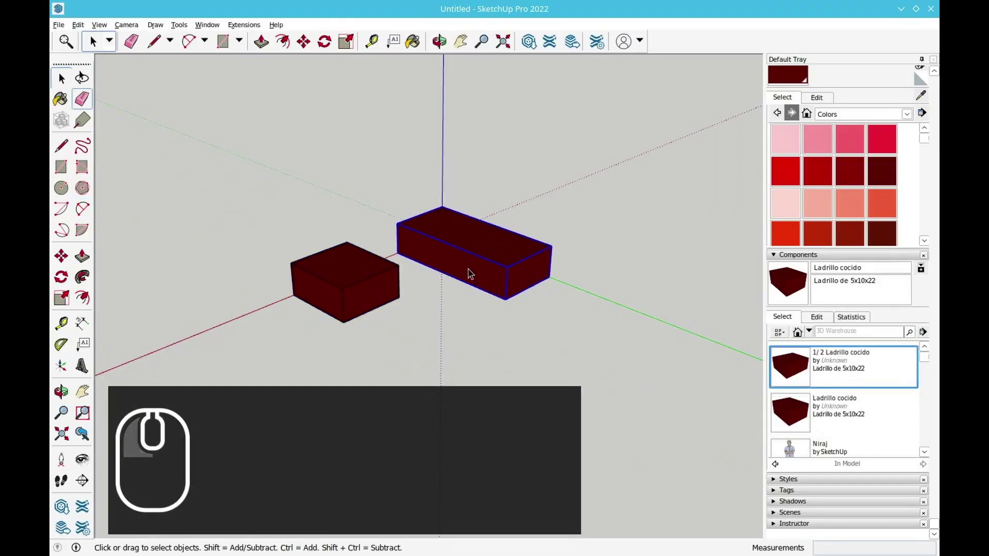
left_click(359, 281)
scroll(407, 320, "down", 2)
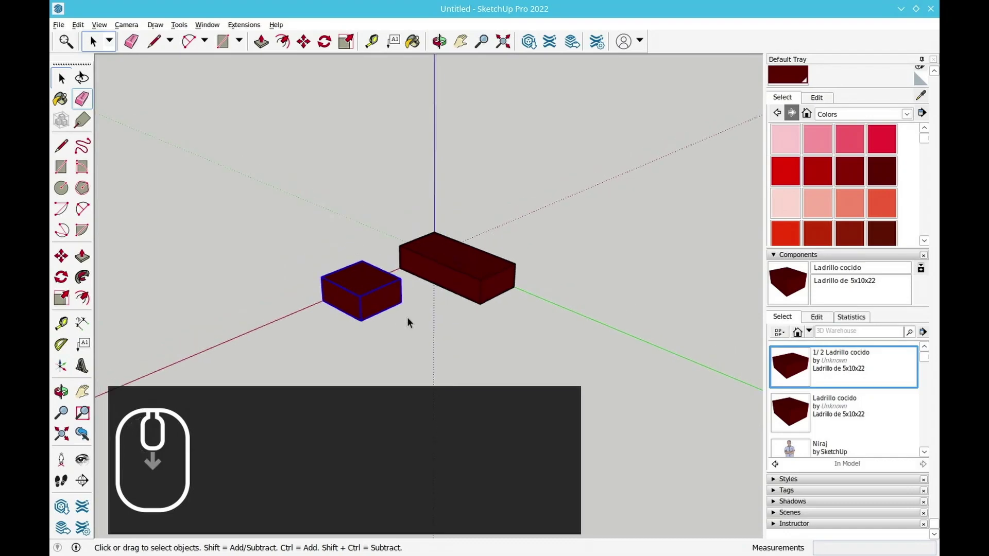
scroll(311, 291, "down", 3)
scroll(381, 340, "up", 6)
key("m")
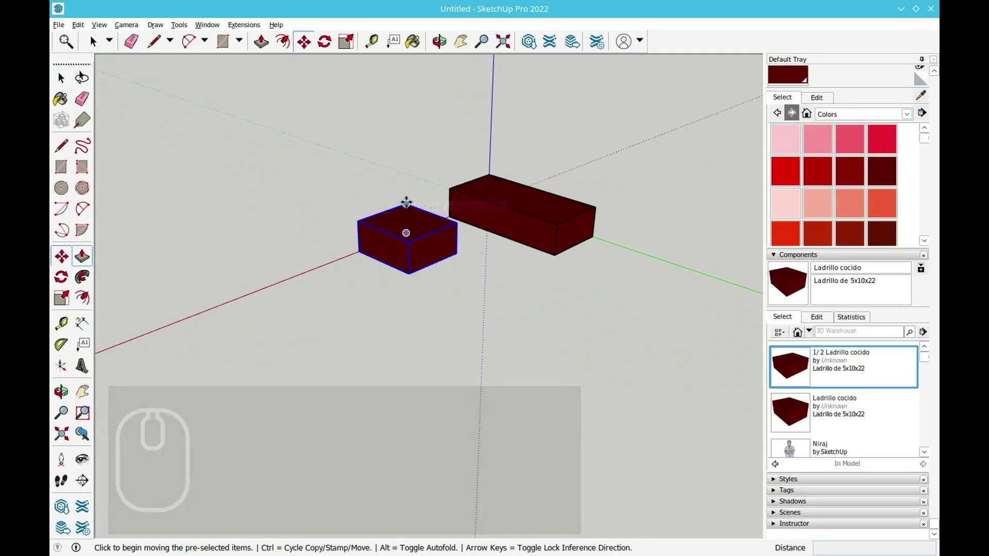
left_click(406, 200)
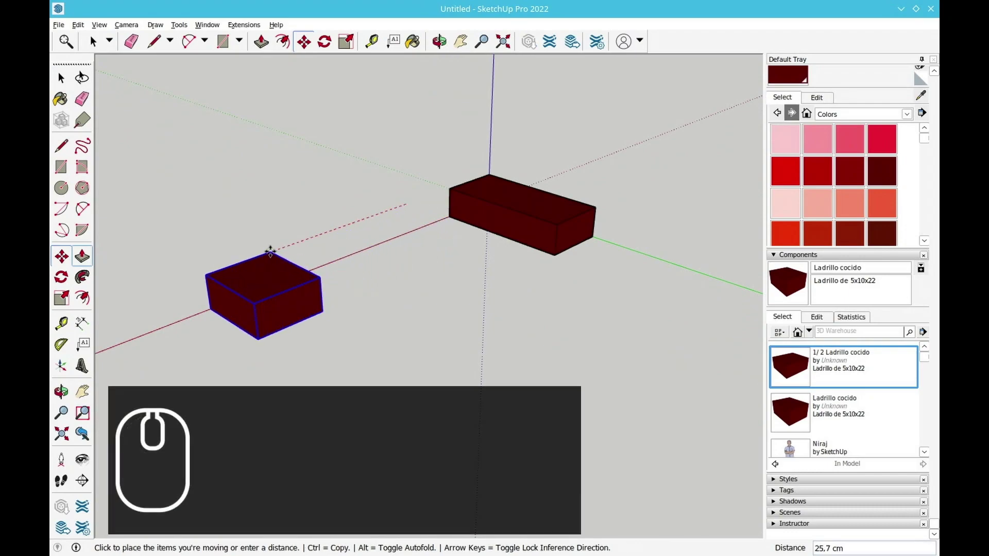
key("ctrl")
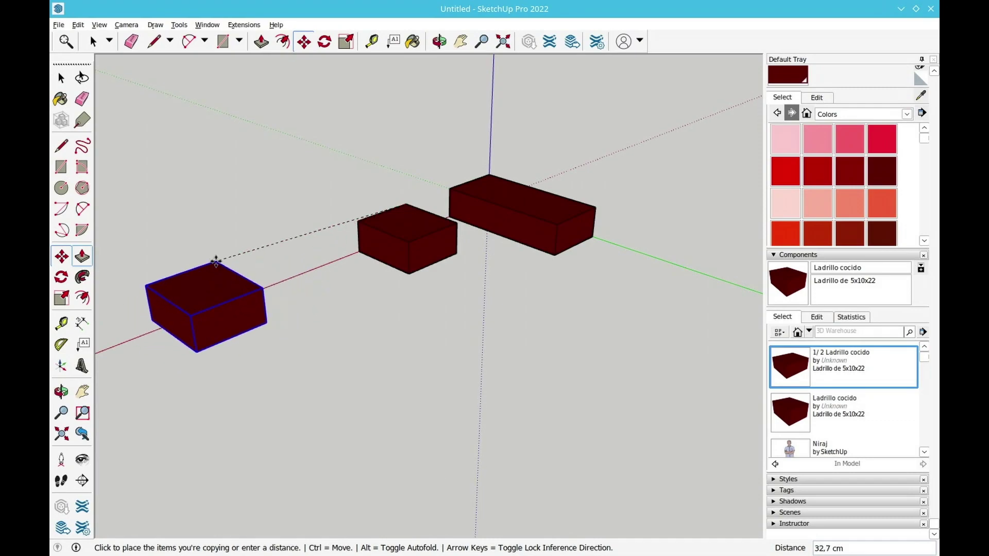
type("20")
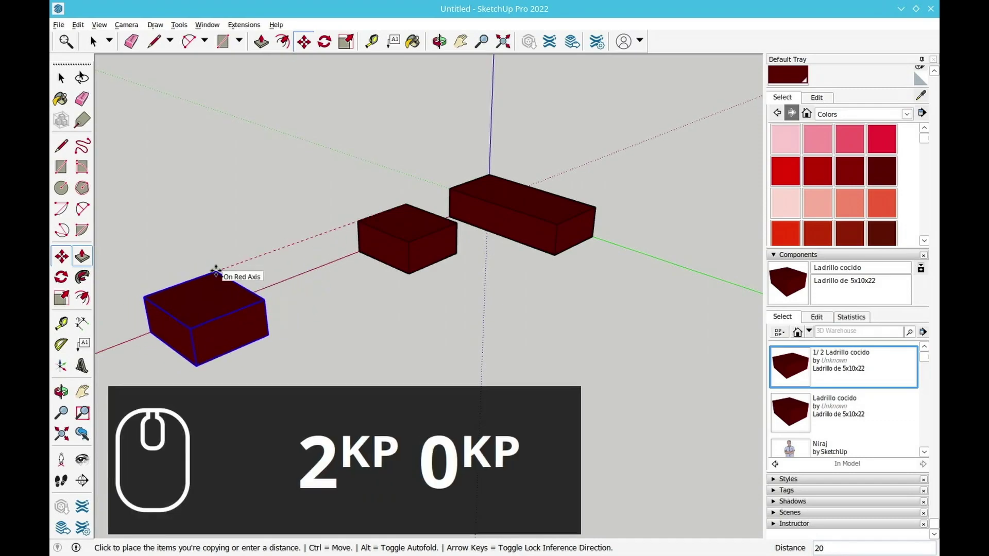
key("Return")
key("space")
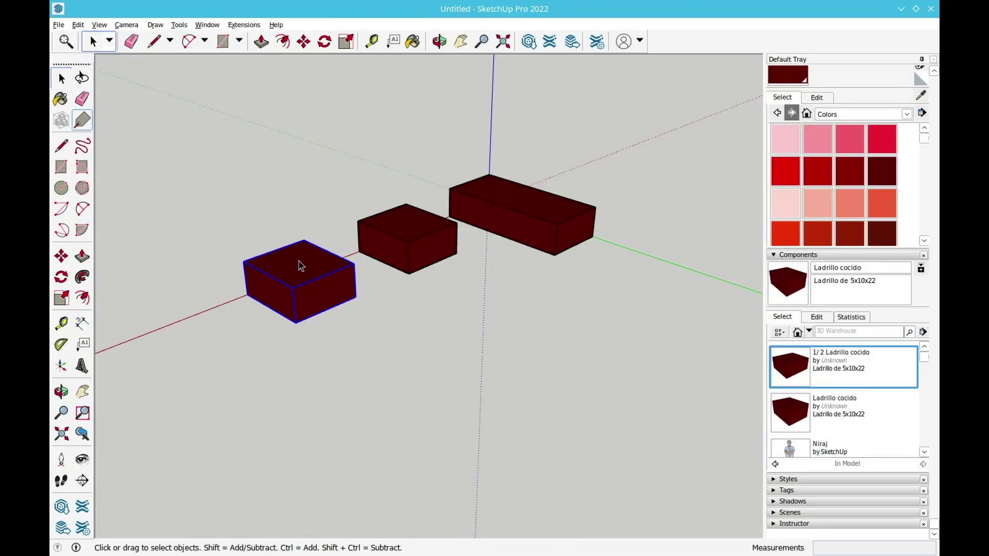
Make the outermost half brick copy unique, then open it for editing and push its end face along the green axis inward 5,5 cm.
right_click(301, 265)
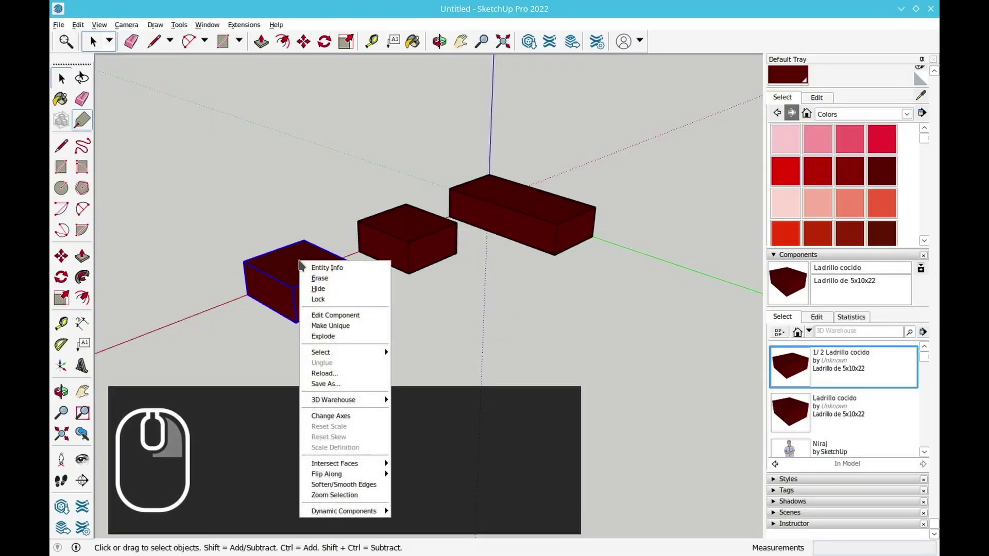
left_click(343, 325)
double_click(303, 284)
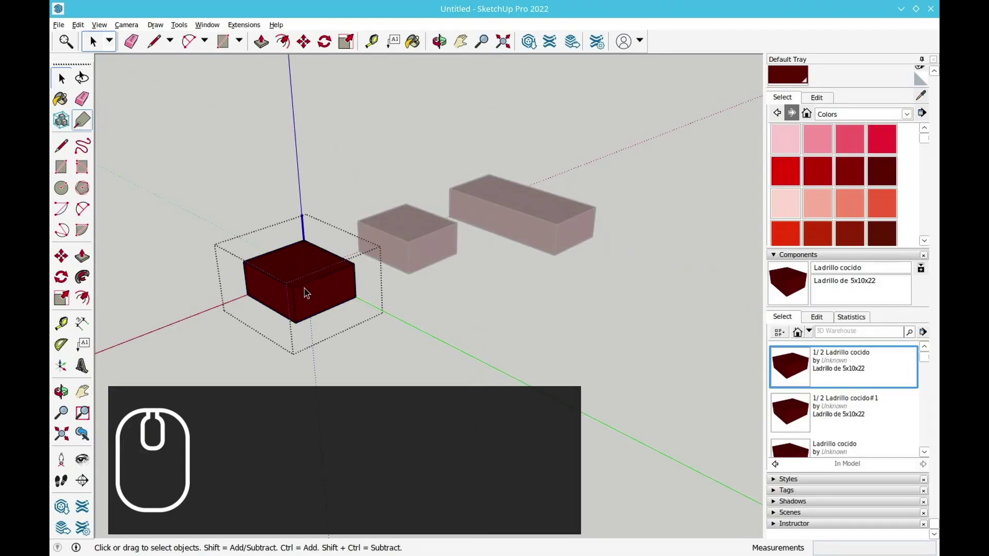
left_click(82, 256)
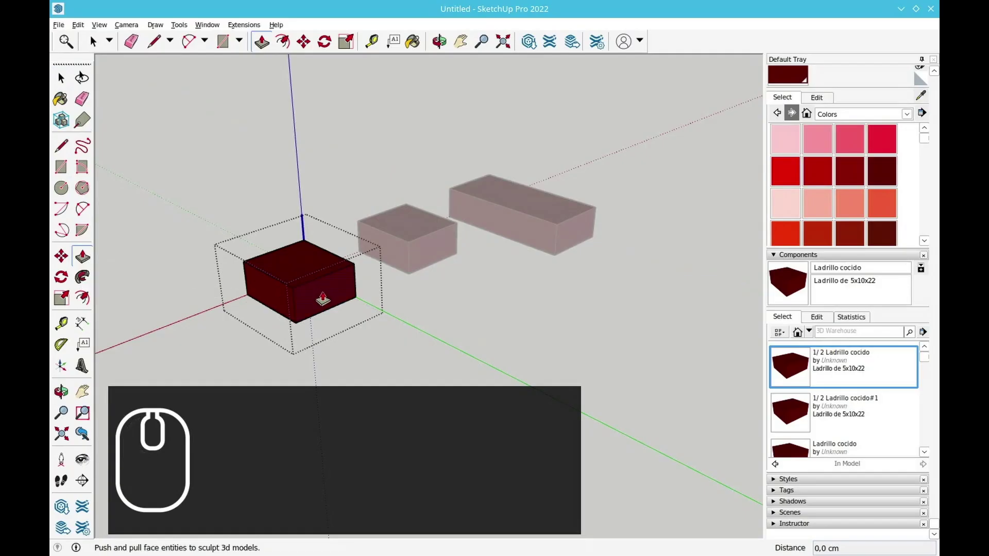
left_click(322, 299)
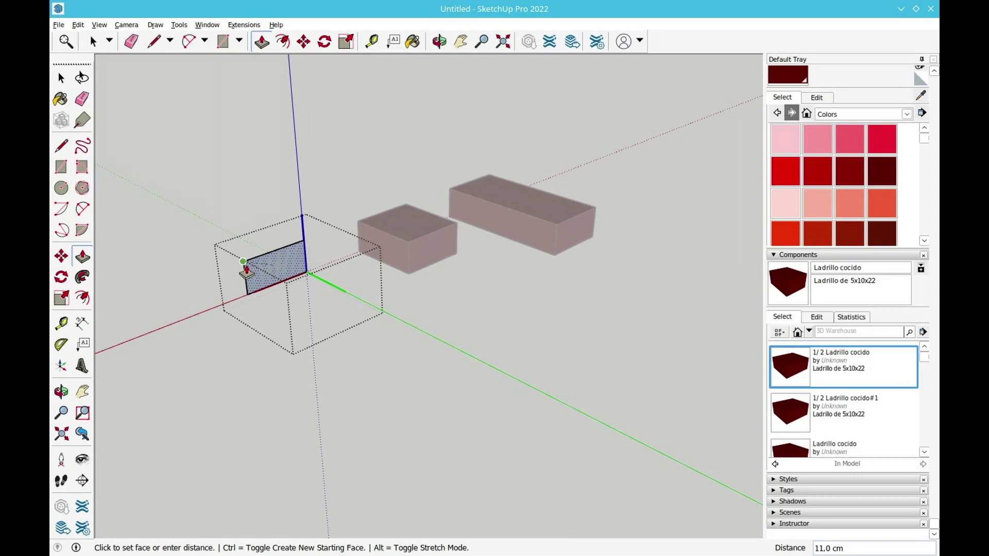
type("5.5")
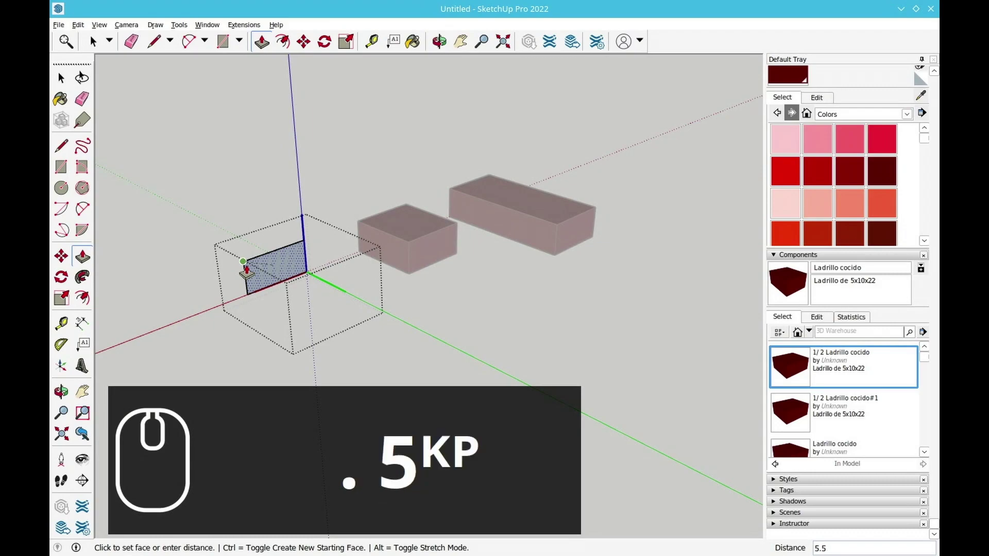
key("Return")
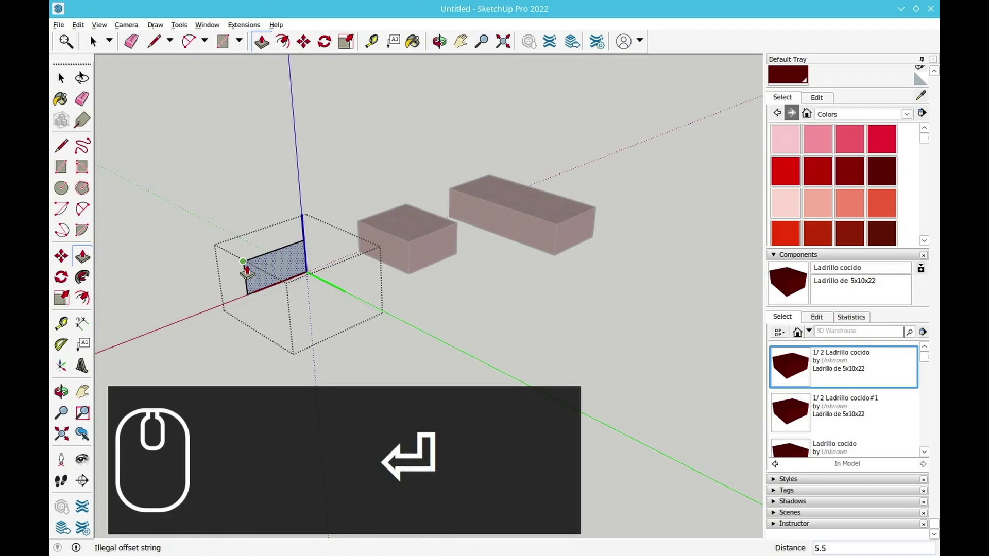
type("5,")
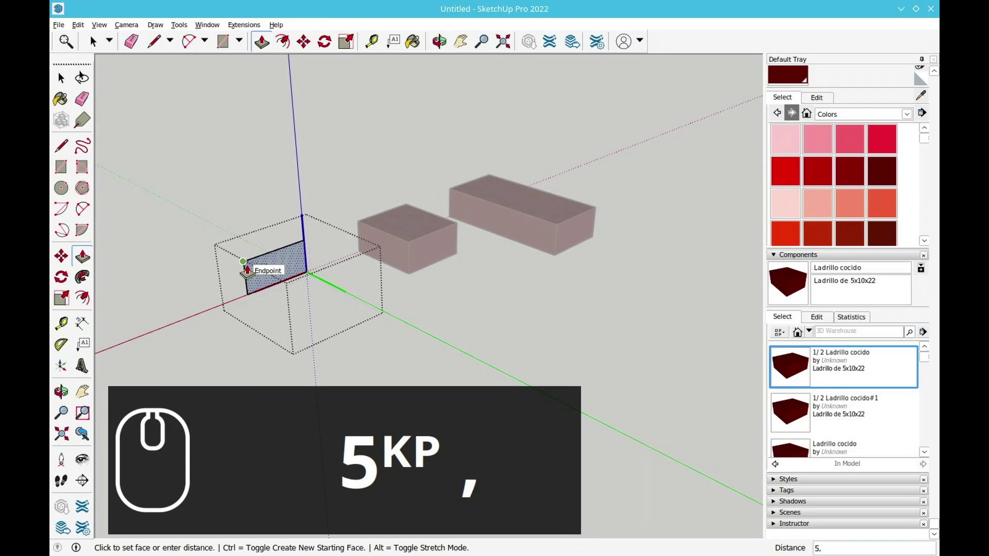
type("5")
key("Return")
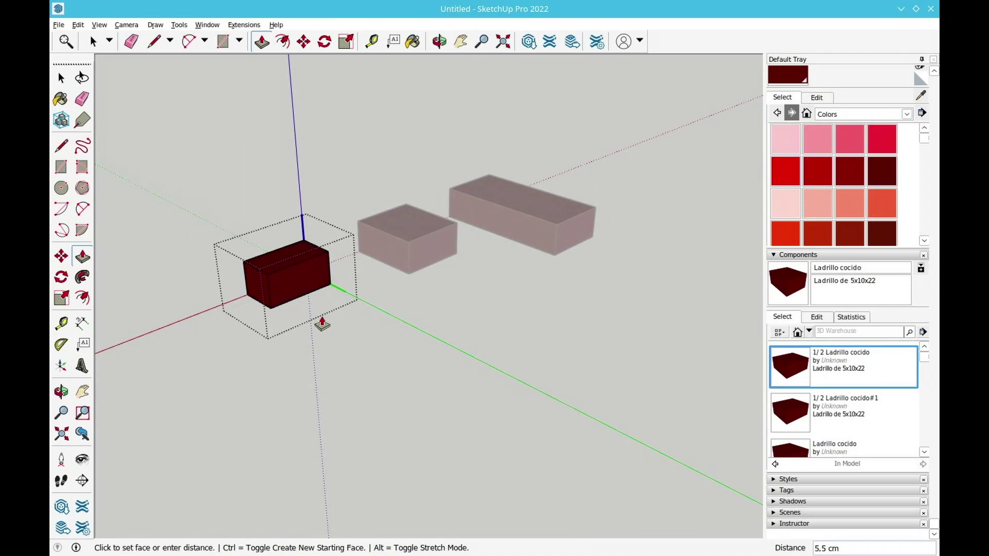
left_click(61, 78)
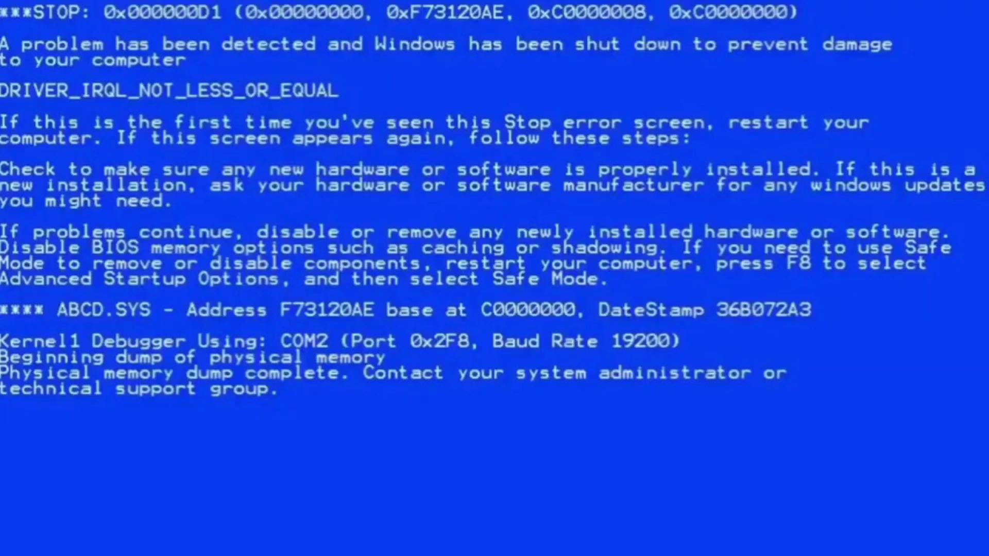
Rename the shortened component 1/2 Ladrillo cocido#1 as "1/4 Ladrillo cocido".
left_click(300, 280)
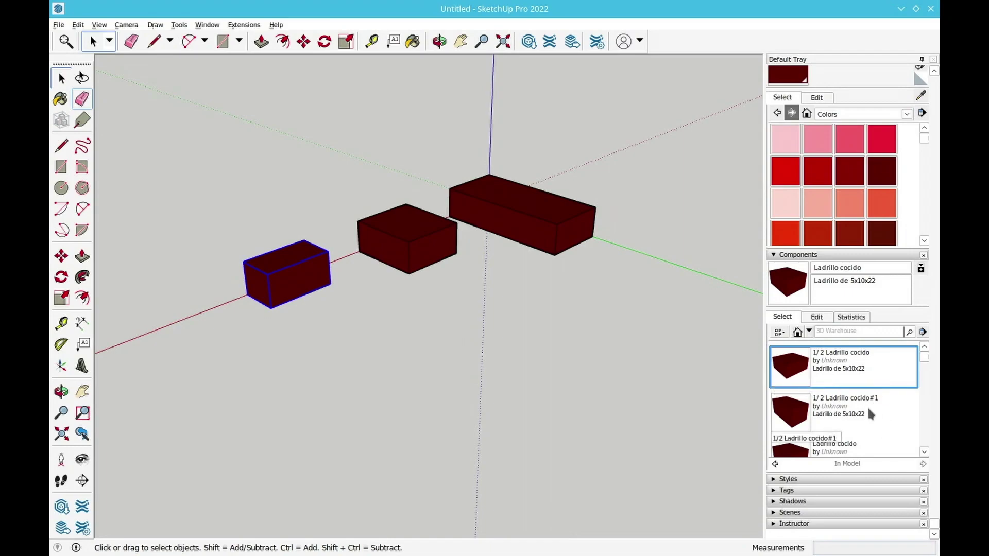
left_click(868, 409)
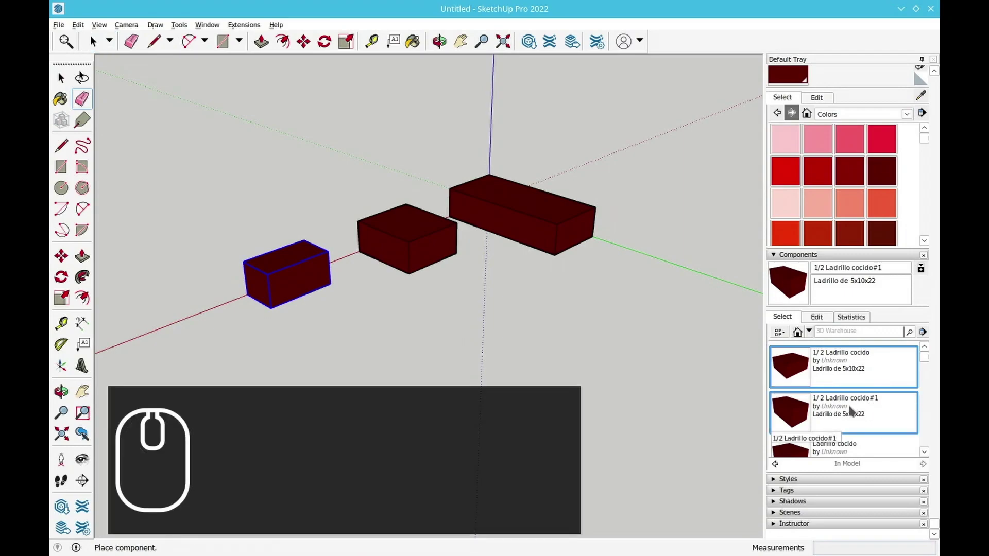
left_click(886, 269)
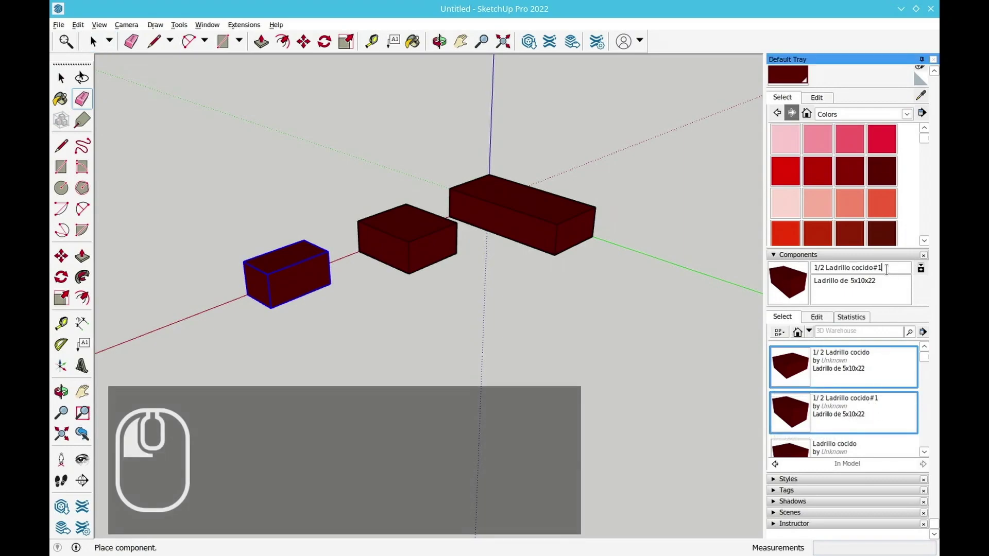
key("BackSpace")
key("BackSpace")
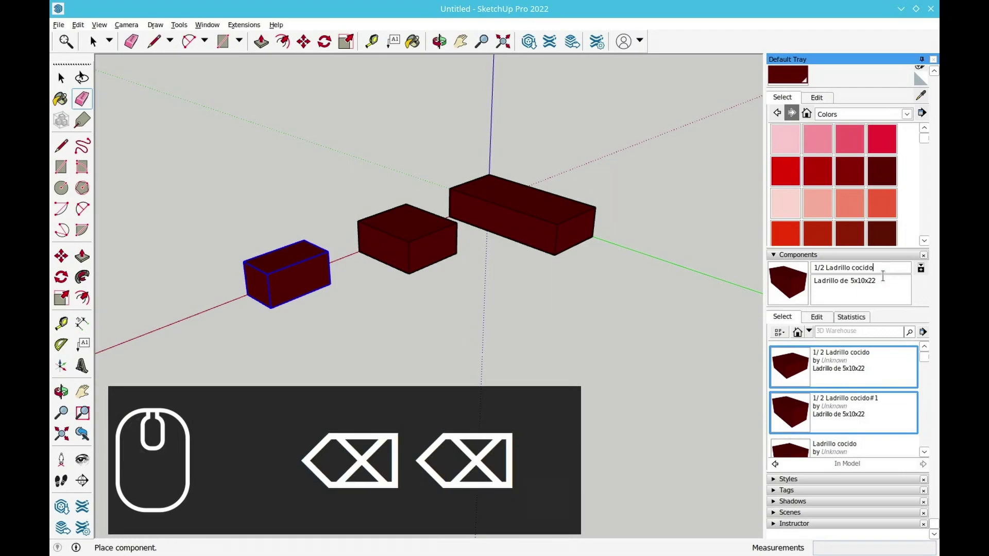
key("Left")
key("Left")
key("Left")
key("Left")
key("Left")
key("Left")
key("Left")
key("Left")
key("Left")
key("Left")
key("Left")
key("Left")
key("Left")
key("Left")
key("Left")
key("Left")
key("BackSpace")
type("4")
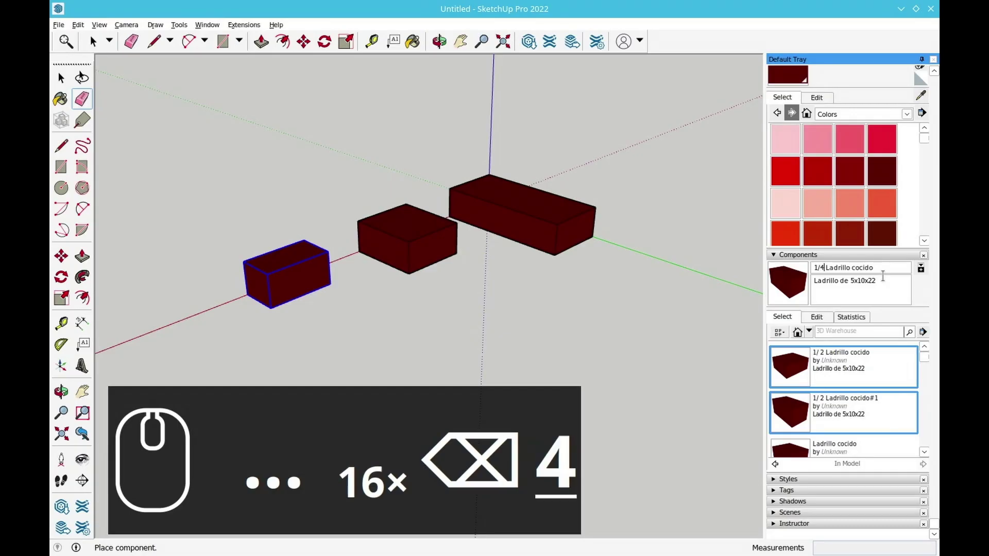
key("Return")
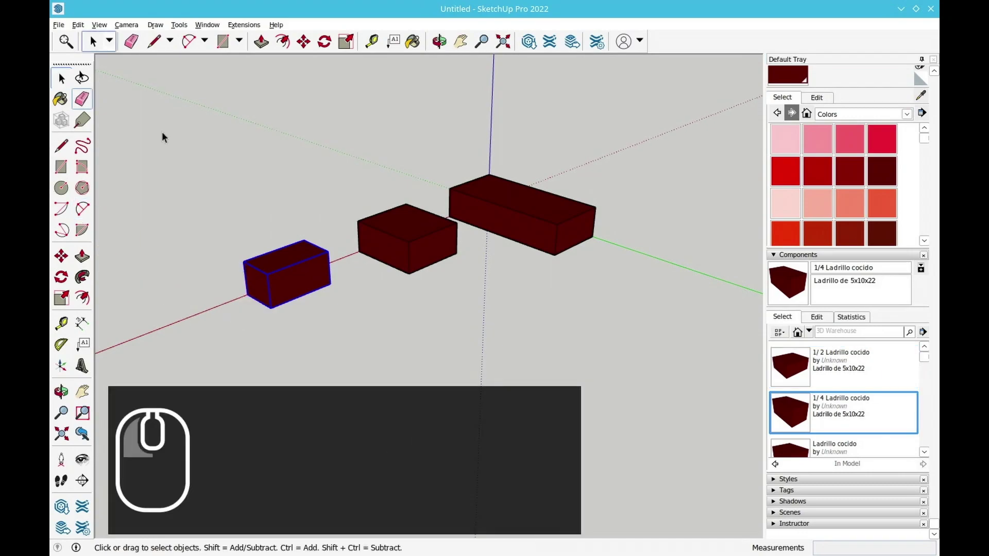
Copy the full brick at the origin along the red axis, past the quarter brick, at a distance of 60 cm.
left_click(364, 254)
left_click(439, 42)
left_click_drag(442, 155, 563, 252)
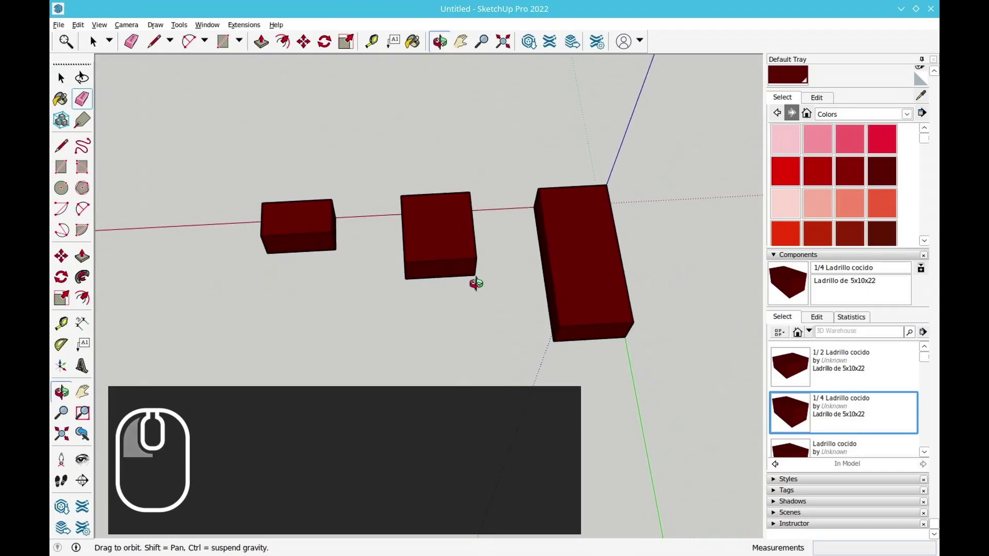
scroll(475, 283, "down", 3)
scroll(481, 289, "up", 3)
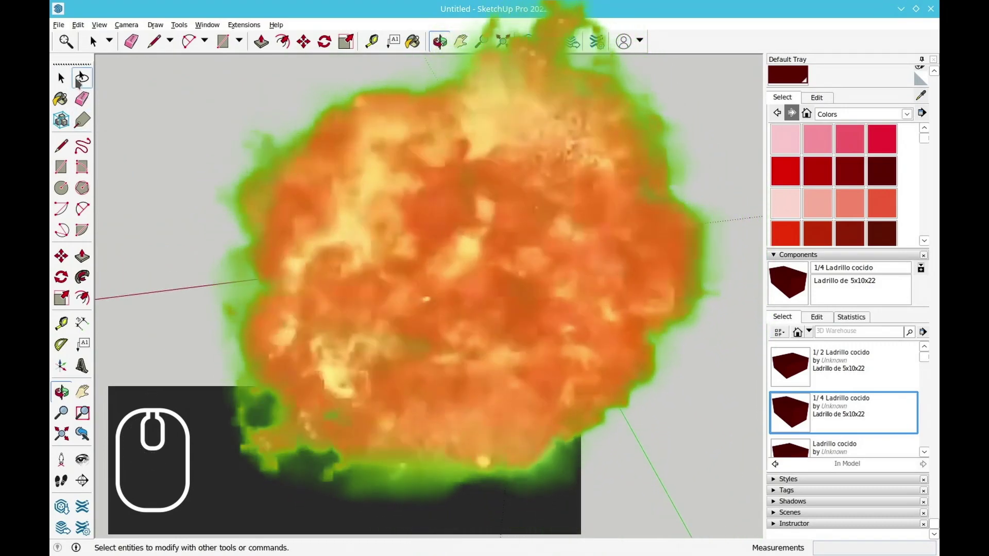
left_click(61, 78)
left_click(508, 266)
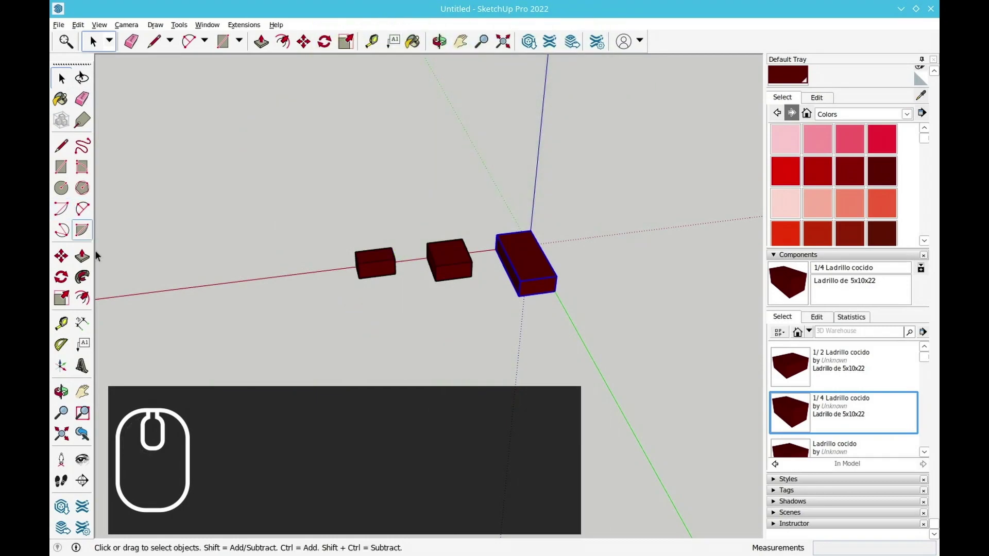
left_click(61, 255)
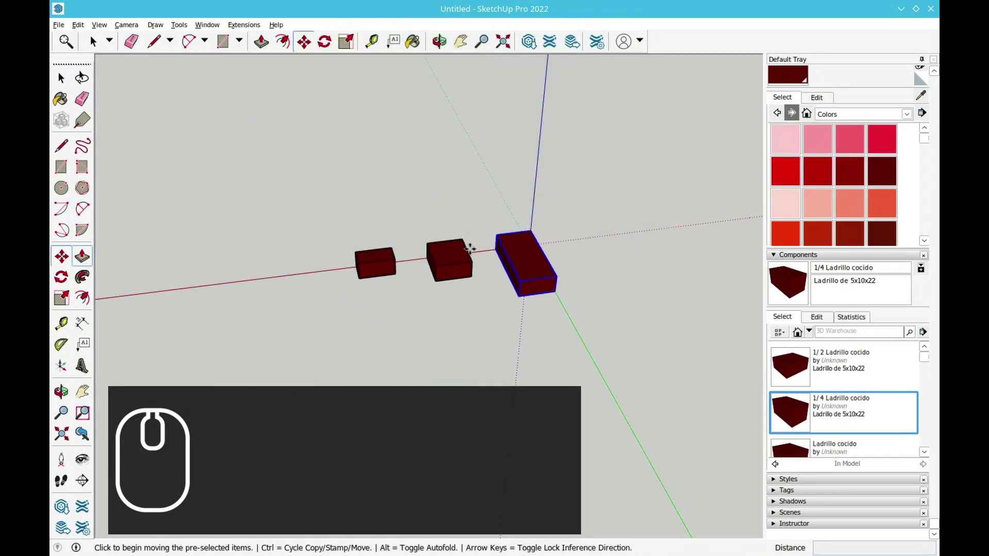
left_click(486, 241)
key("ctrl")
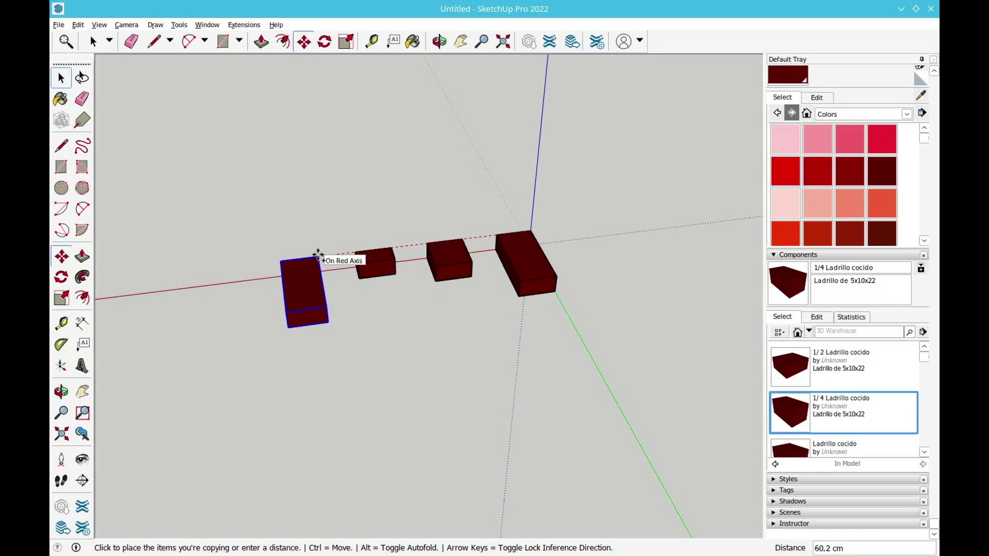
type("6")
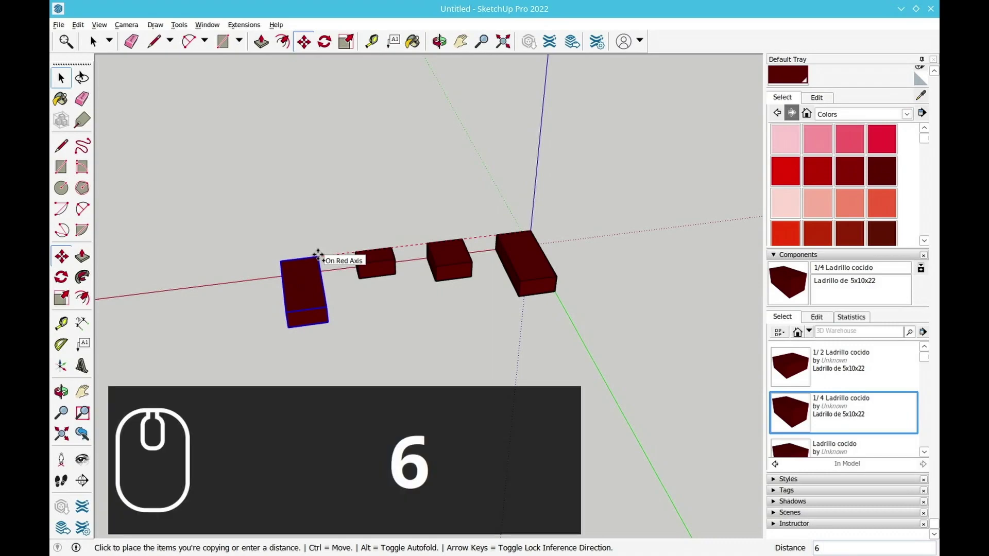
type("0")
key("Return")
Make the new full brick copy at the far end of the row a unique component.
key("o")
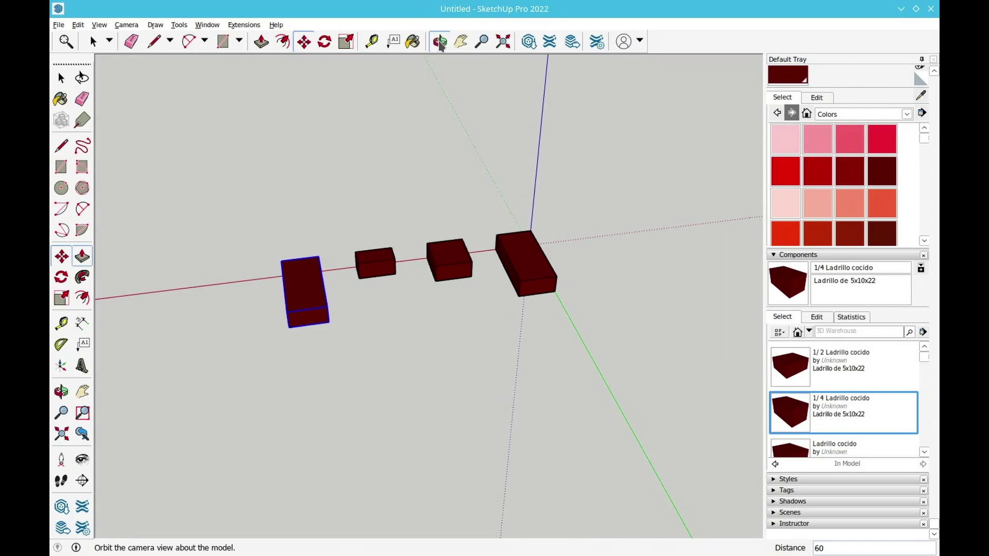
left_click_drag(317, 256, 330, 301)
left_click(61, 78)
right_click(325, 299)
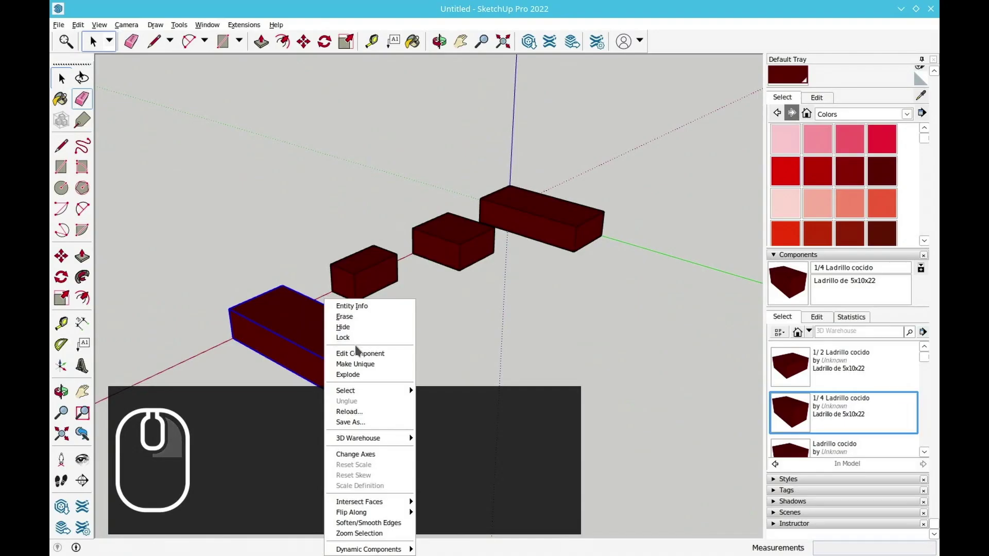
left_click(361, 364)
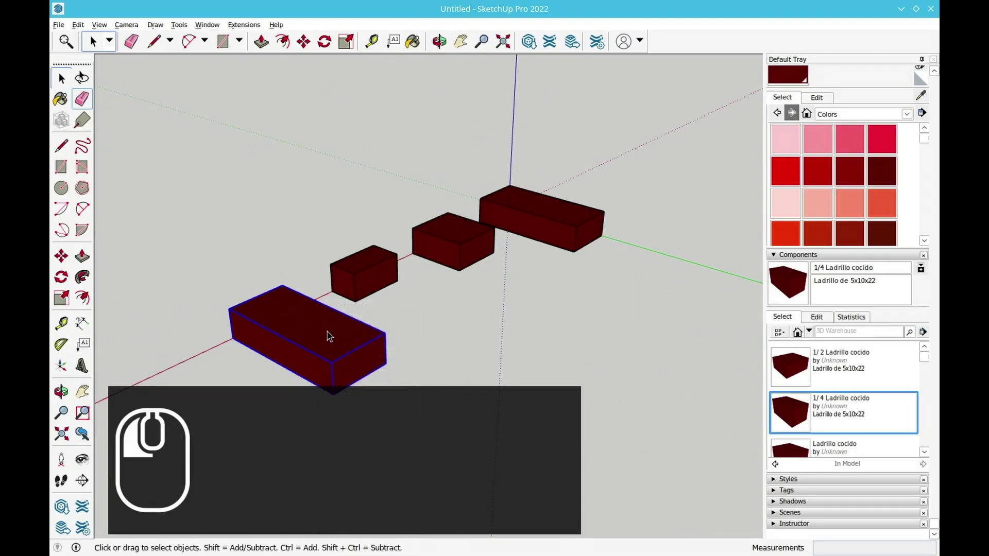
Open the unique full brick copy for editing and start a Push/Pull on its end face along the green axis.
double_click(327, 336)
key("p")
left_click(332, 387)
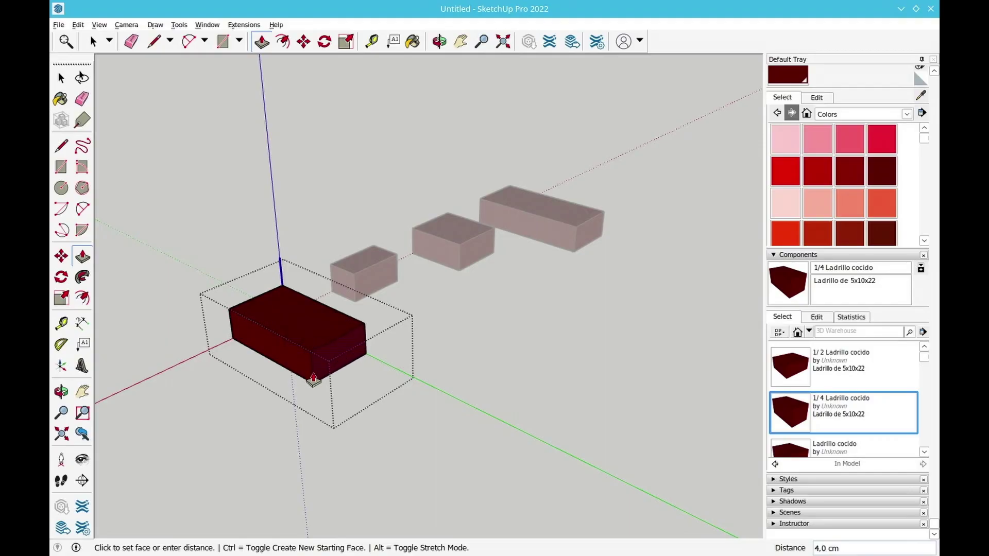
Switch to the desktop Calculator (Calculadora) and compute three quarters of the brick length as 22÷4, multiplied by 3.
left_click(58, 550)
type("cal")
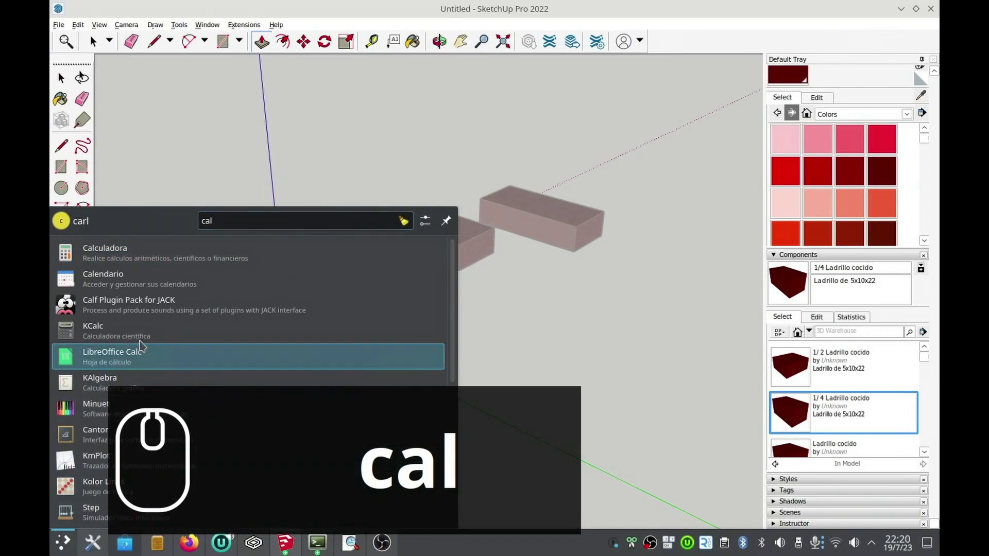
left_click(146, 257)
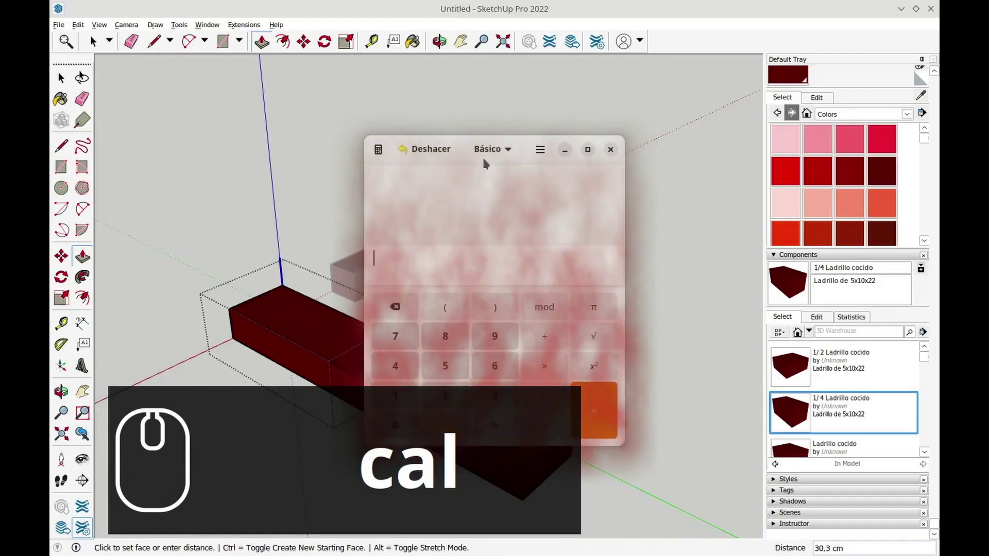
left_click_drag(462, 149, 570, 64)
type("22")
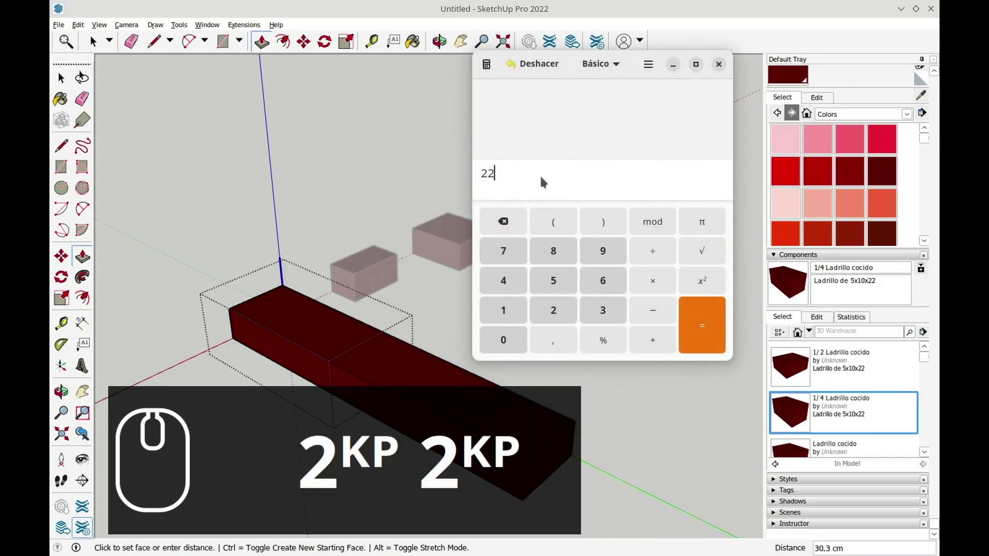
type("/3")
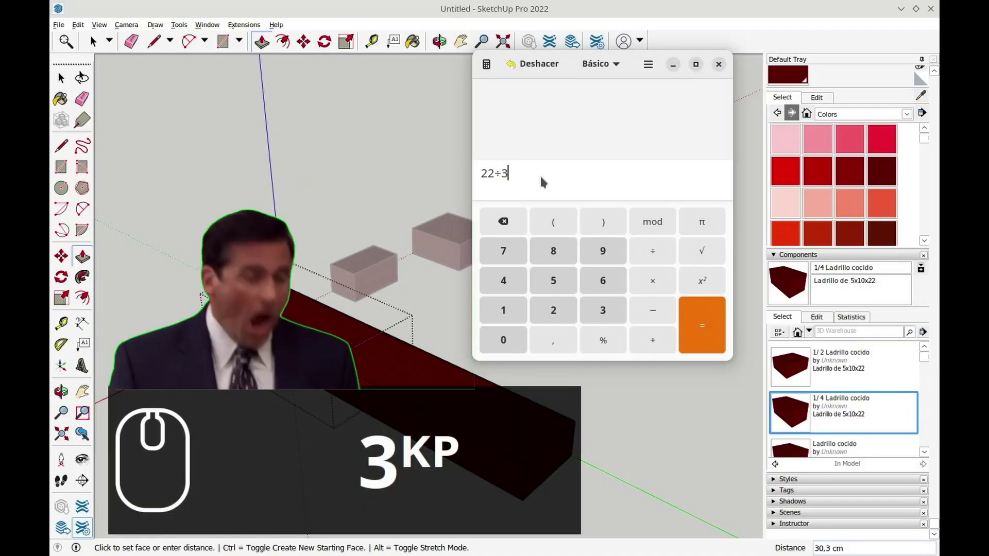
key("BackSpace")
type("4")
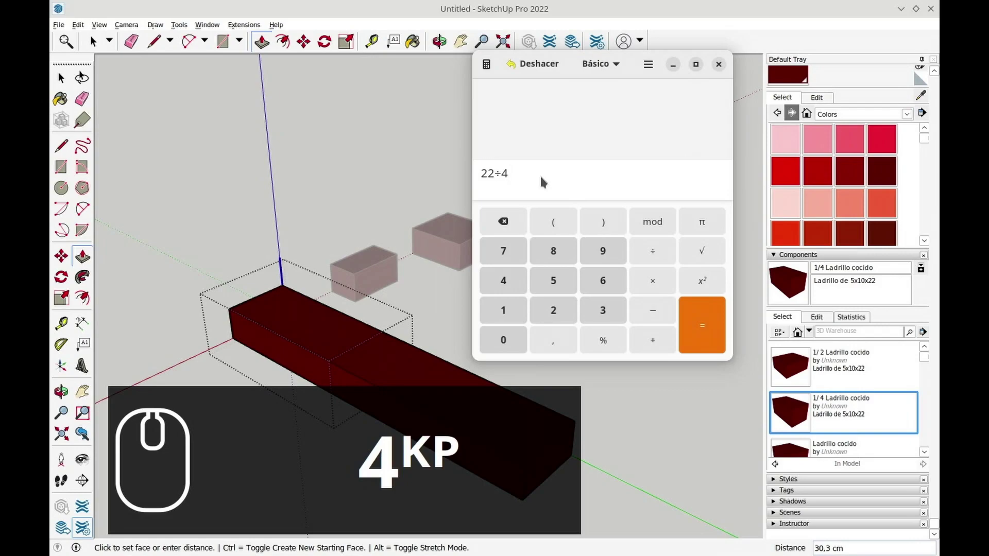
key("Return")
type("*")
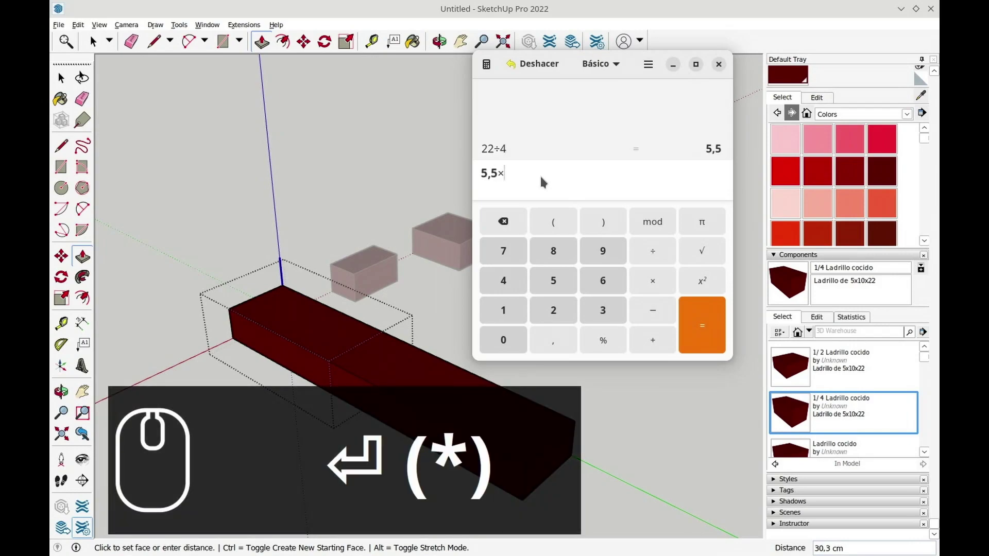
type("3")
key("Return")
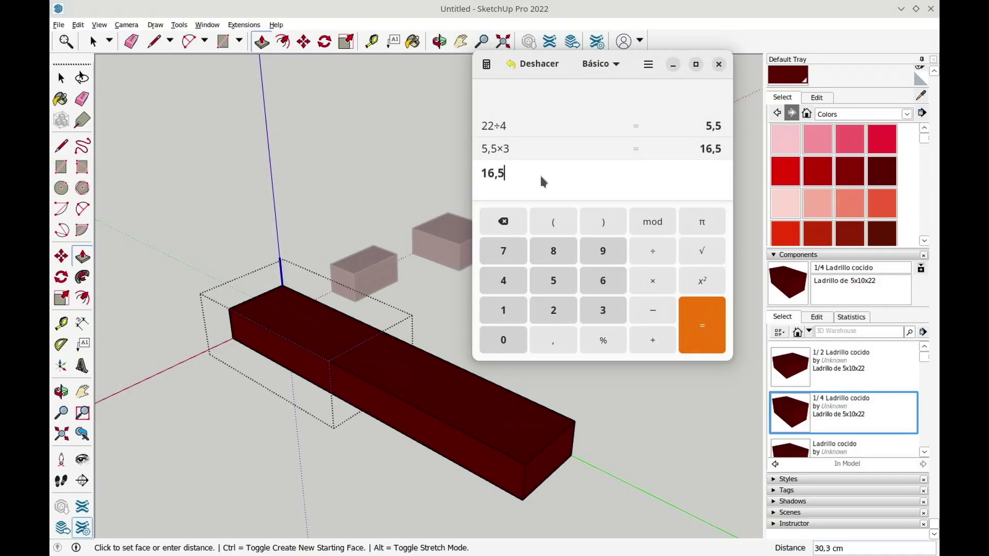
Clear the calculator entry and compute the length to remove from the full brick as 22−16,5.
key("Escape")
key("Escape")
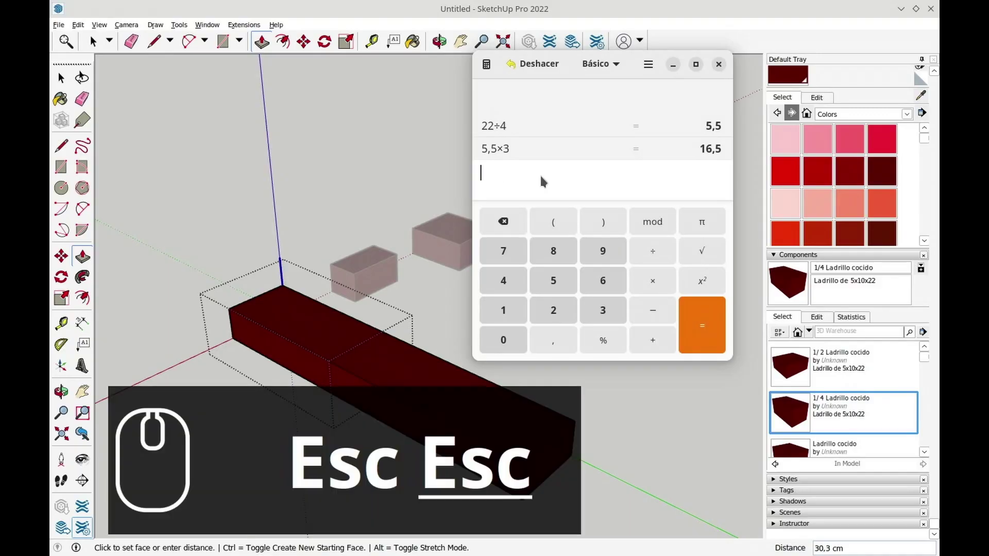
type("22-16,5")
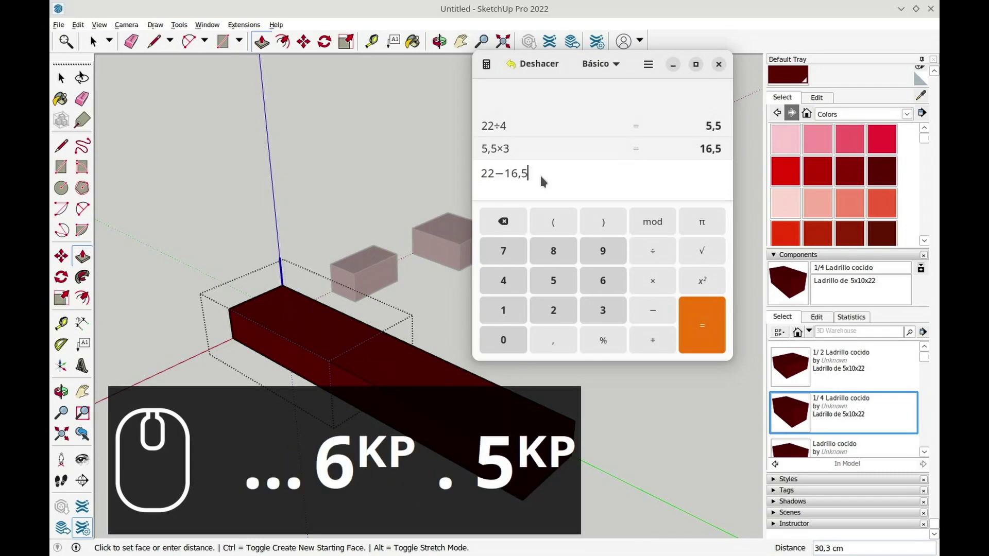
key("Return")
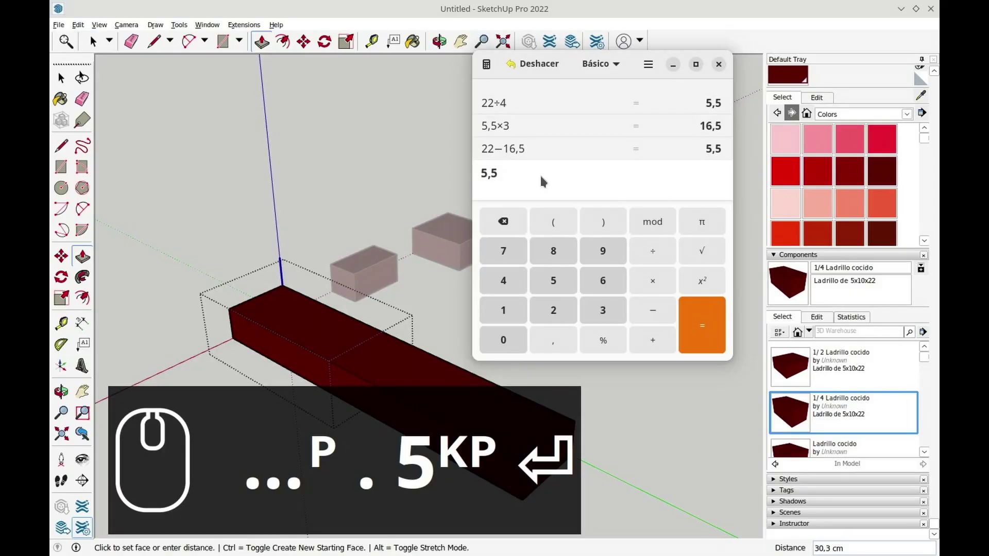
Return to SketchUp, push the open brick's end face in by 5,5 cm and close the component.
left_click(427, 19)
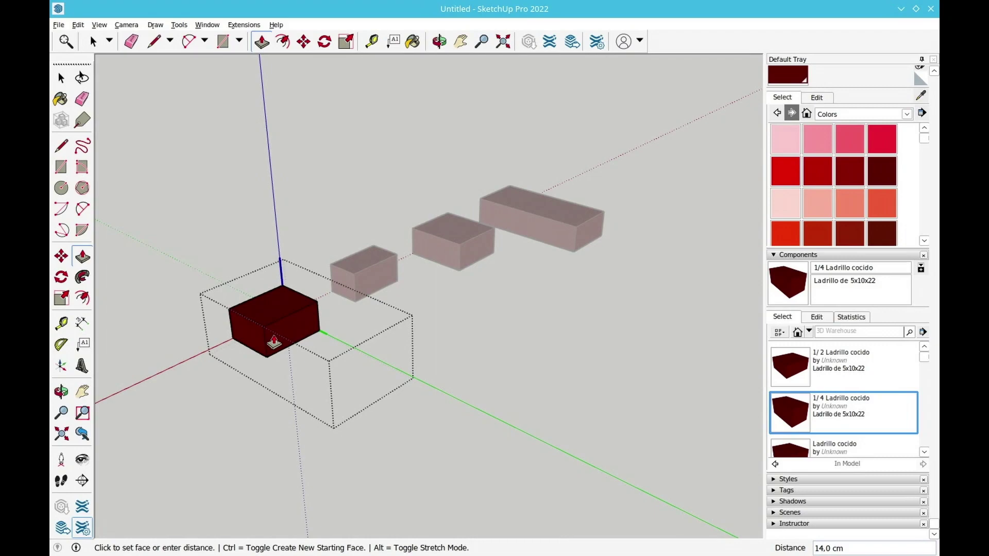
type("5,5")
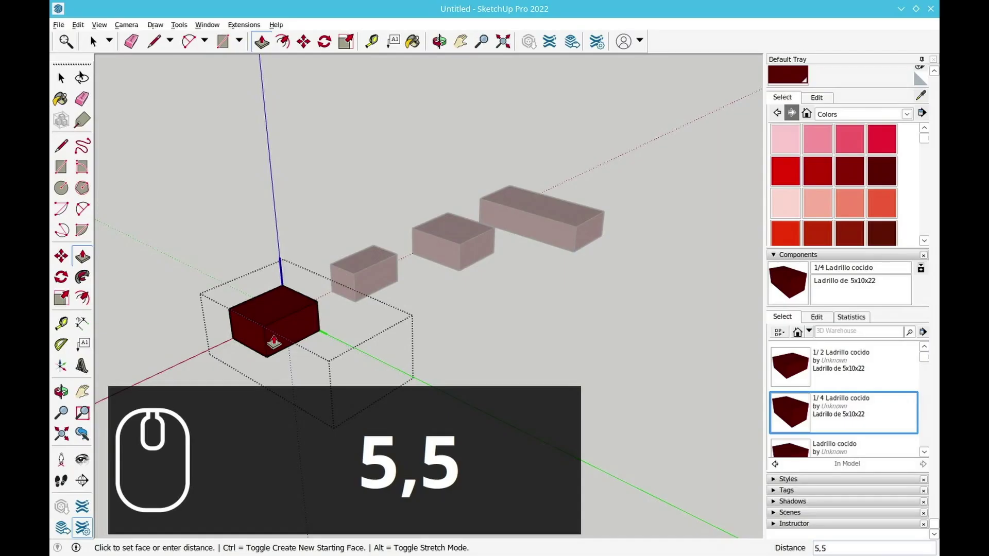
key("Return")
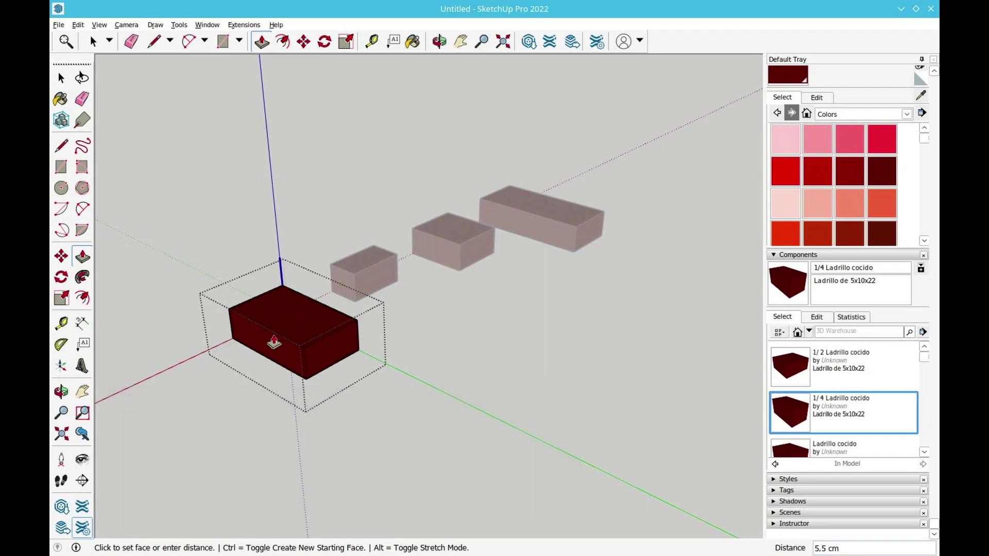
left_click(62, 79)
left_click(165, 211)
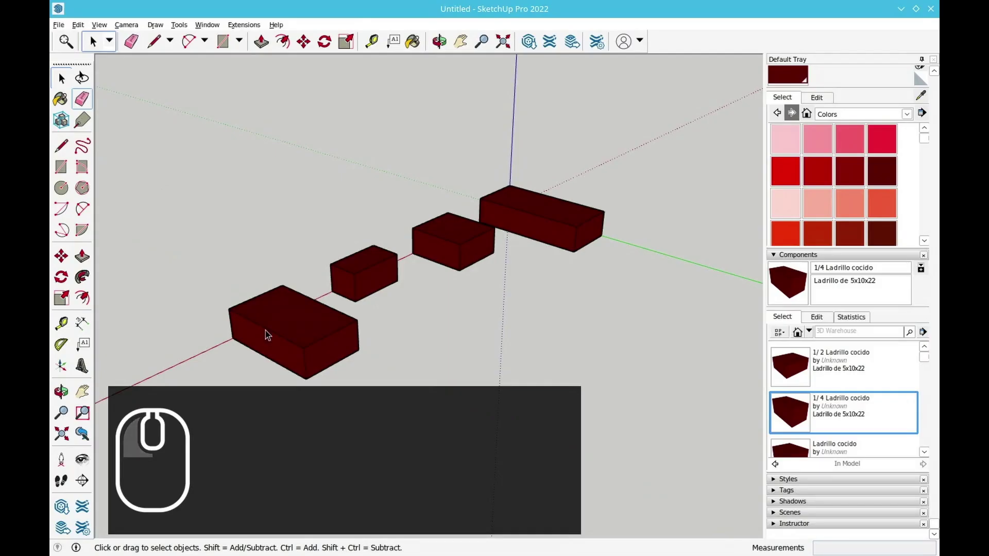
Rename the component definition of the three-quarter brick at the end of the row to "3/4 Ladrillo cocido".
left_click(293, 329)
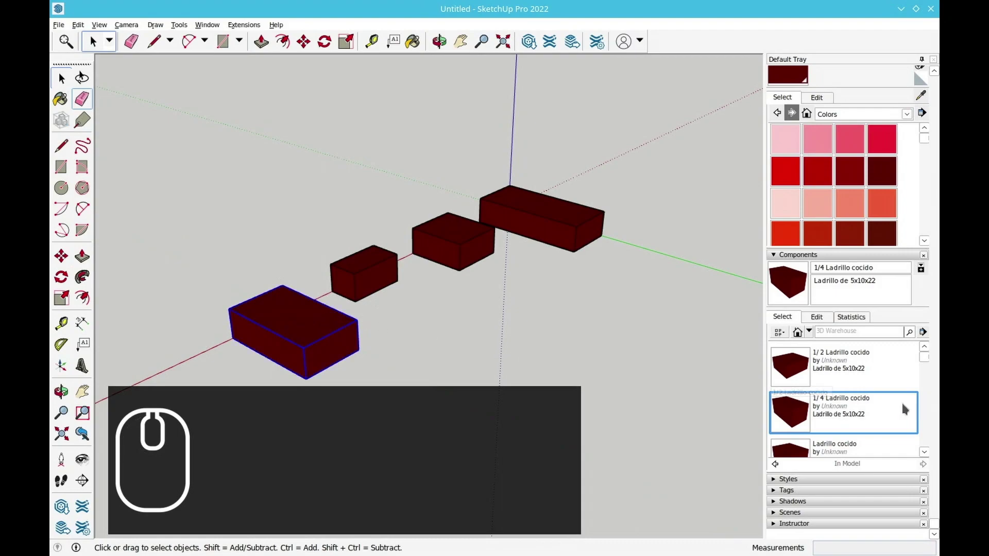
scroll(888, 399, "down", 3)
left_click(861, 406)
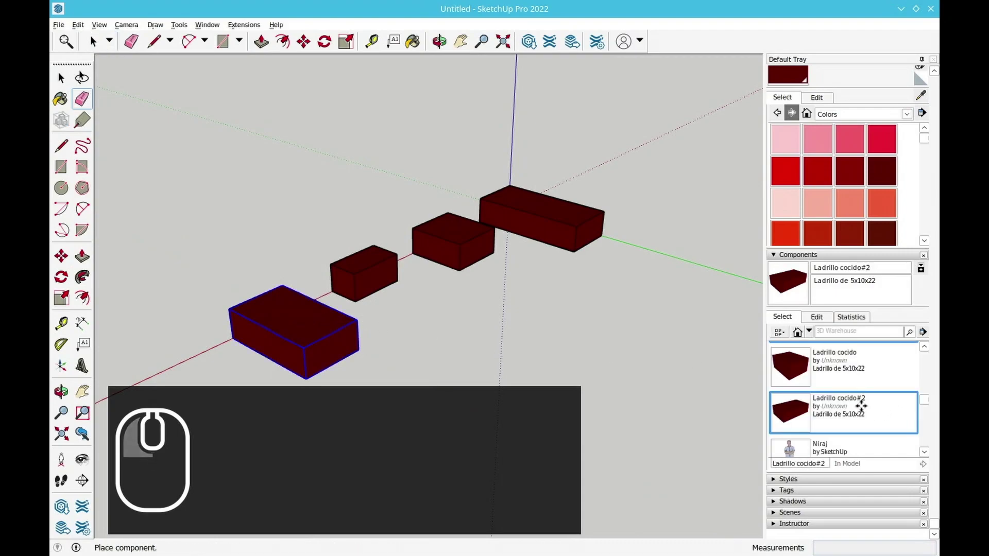
left_click(879, 268)
key("BackSpace")
key("BackSpace")
key("Left")
key("Left")
key("Left")
key("Left")
key("Left")
key("Left")
key("Left")
key("Left")
key("Left")
key("Left")
key("Left")
key("Left")
key("Left")
key("Left")
key("Left")
key("Left")
key("Left")
key("Left")
key("Left")
type("3/4")
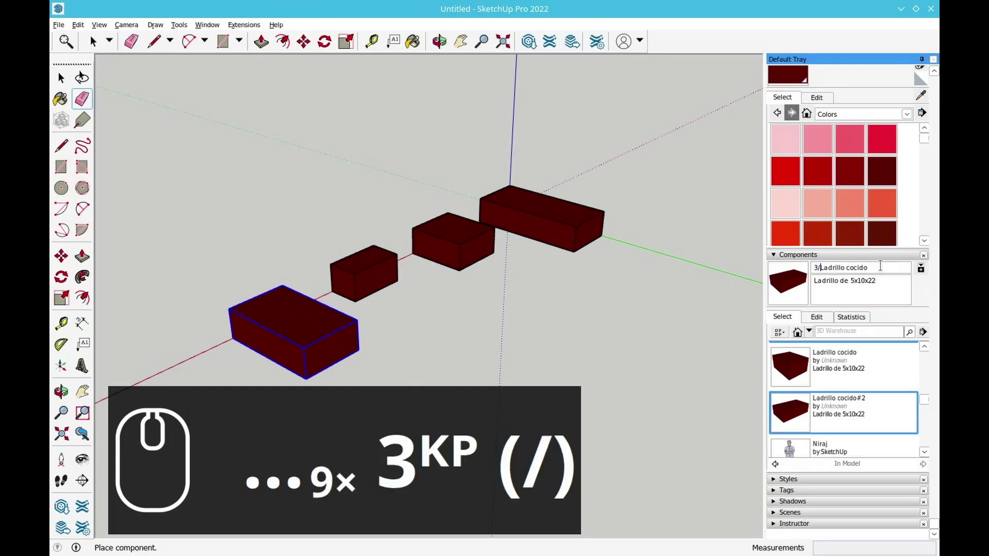
Change the description of the 3/4 Ladrillo cocido component to "Ladrillo de 5x10x16.5".
left_click(857, 279)
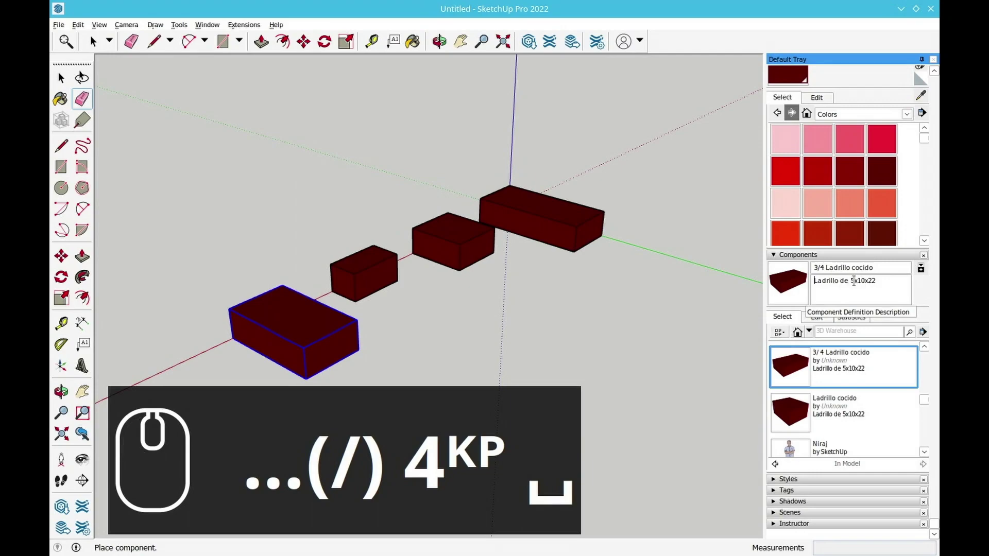
left_click(865, 300)
key("Left")
key("Right")
key("Right")
key("Right")
key("Right")
key("Right")
key("BackSpace")
key("BackSpace")
type("16.5")
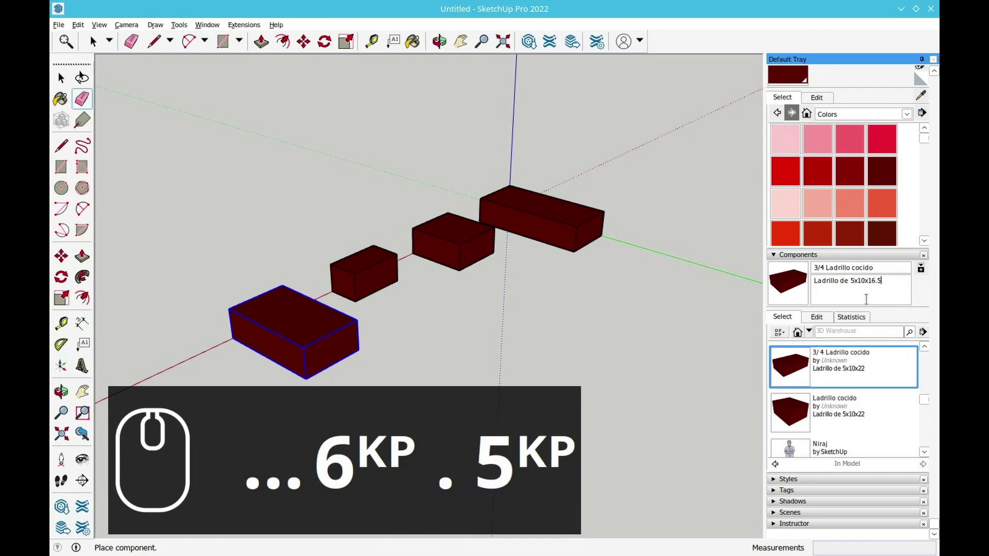
key("Return")
Change the description of the 1/4 Ladrillo cocido component to "Ladrillo de 5x5x10".
left_click(861, 409)
scroll(861, 409, "up", 2)
left_click(841, 399)
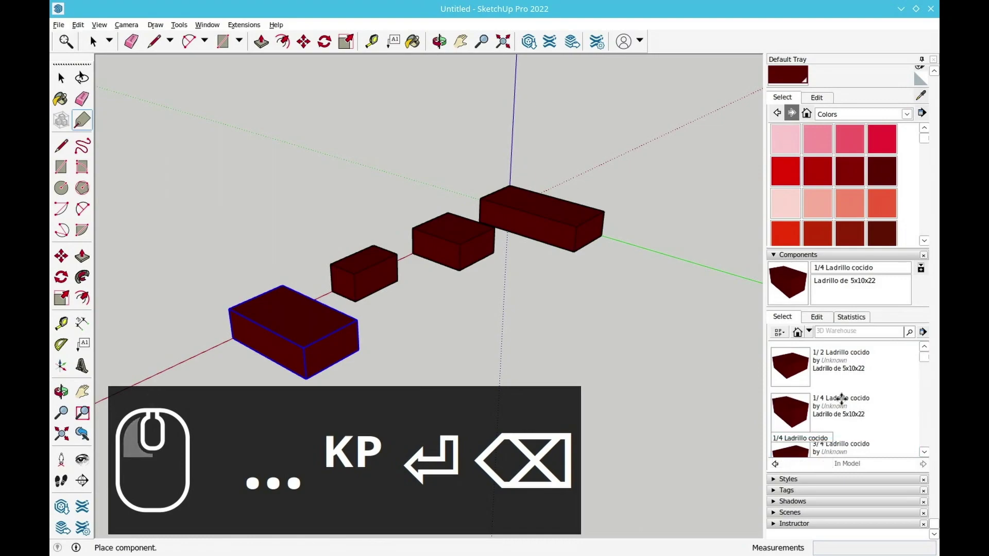
left_click(865, 281)
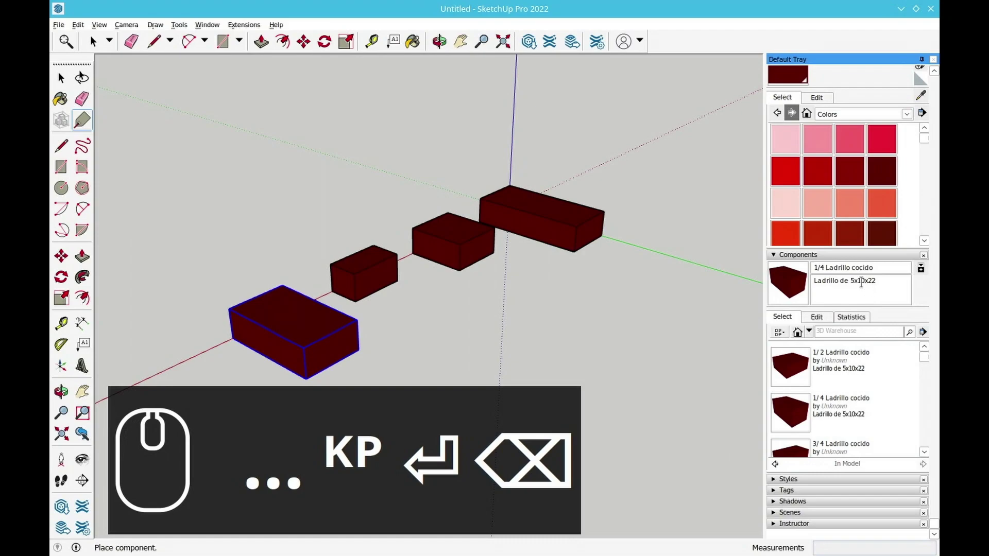
key("BackSpace")
key("BackSpace")
type("5")
key("Right")
key("Right")
key("Right")
key("BackSpace")
key("BackSpace")
type("10")
Change the description of the 1/2 Ladrillo cocido component to "Ladrillo de 5x10x10".
left_click(858, 404)
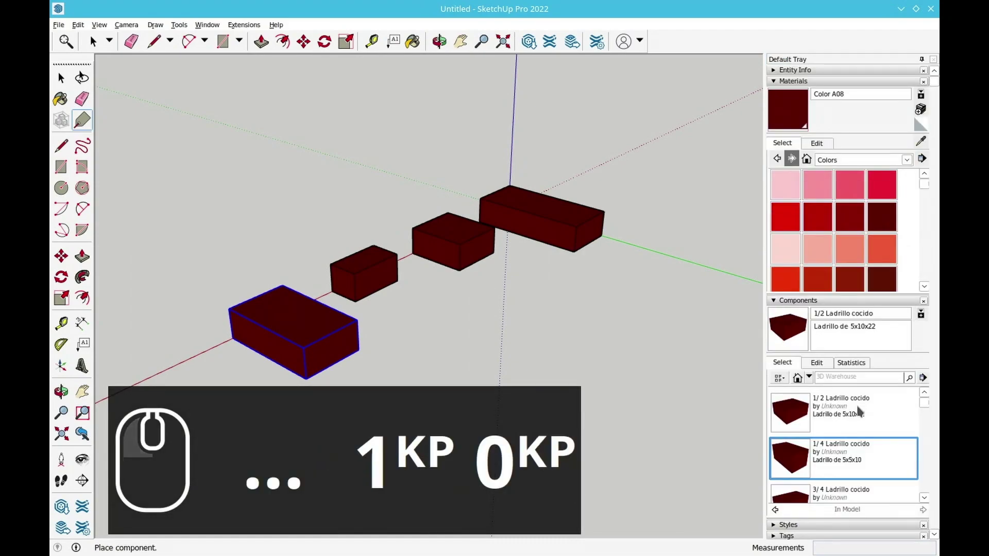
left_click(860, 327)
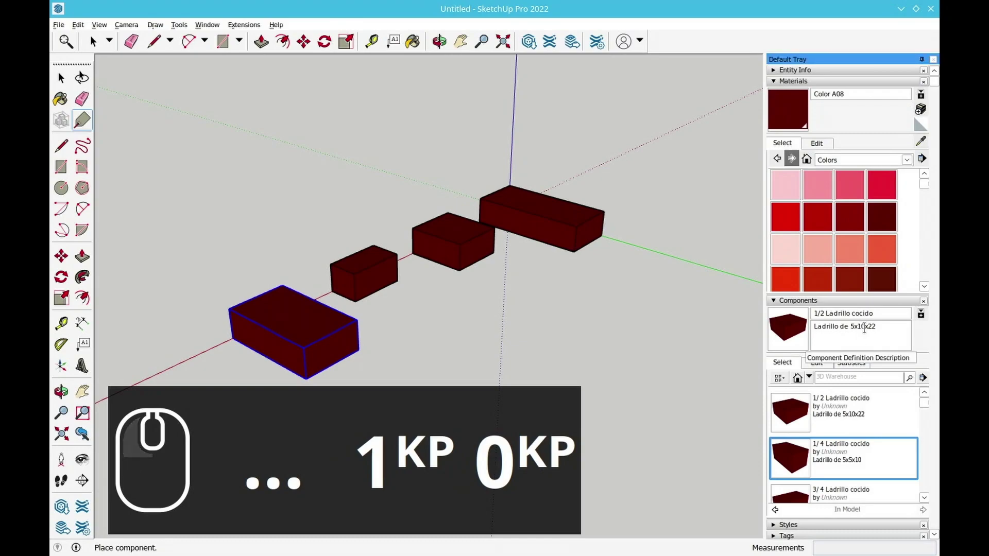
left_click(880, 326)
key("BackSpace")
key("BackSpace")
type("10")
left_click(82, 99)
Save the model as a SketchUp file named "Ladrillos".
left_click(440, 41)
left_click_drag(435, 159, 424, 309)
scroll(412, 202, "down", 3)
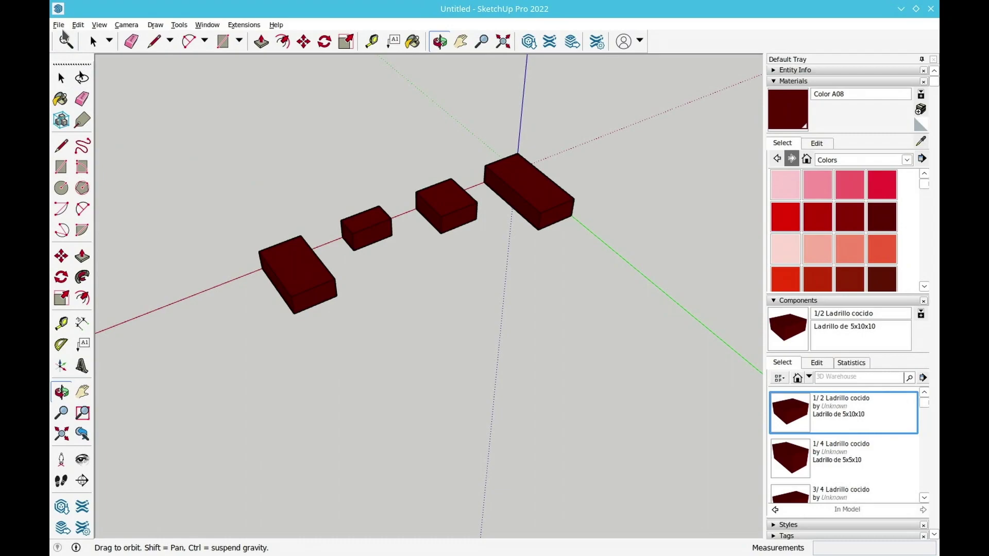
left_click(58, 25)
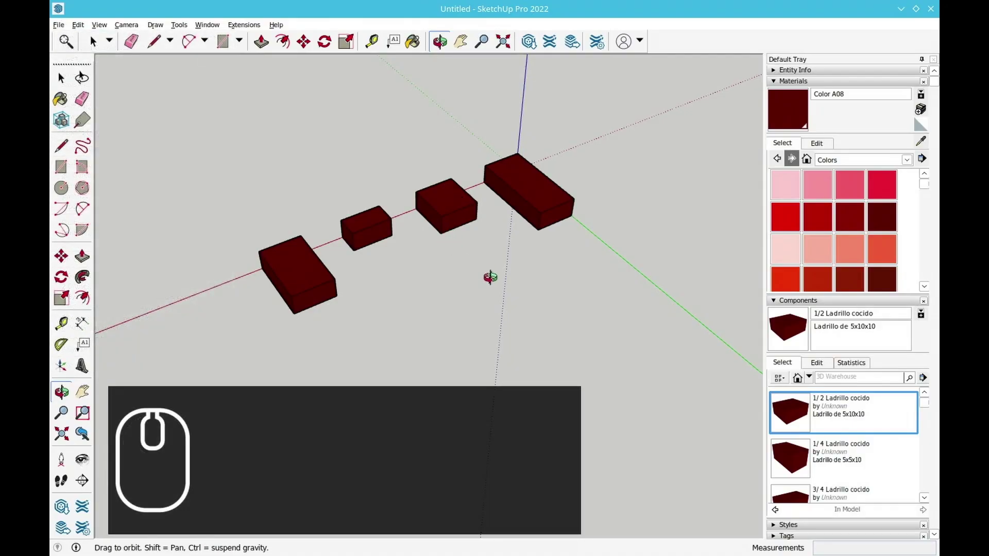
key("ctrl+s")
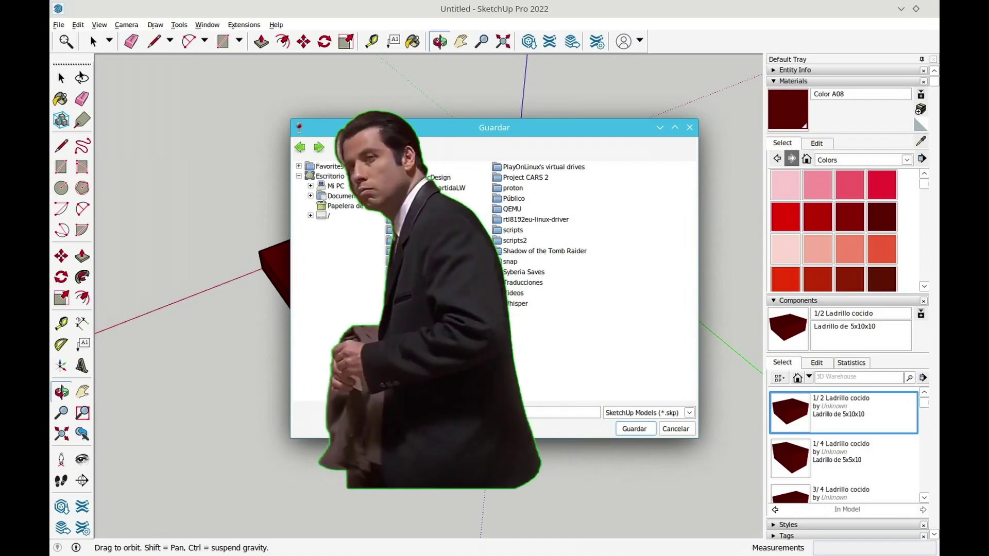
left_click(513, 412)
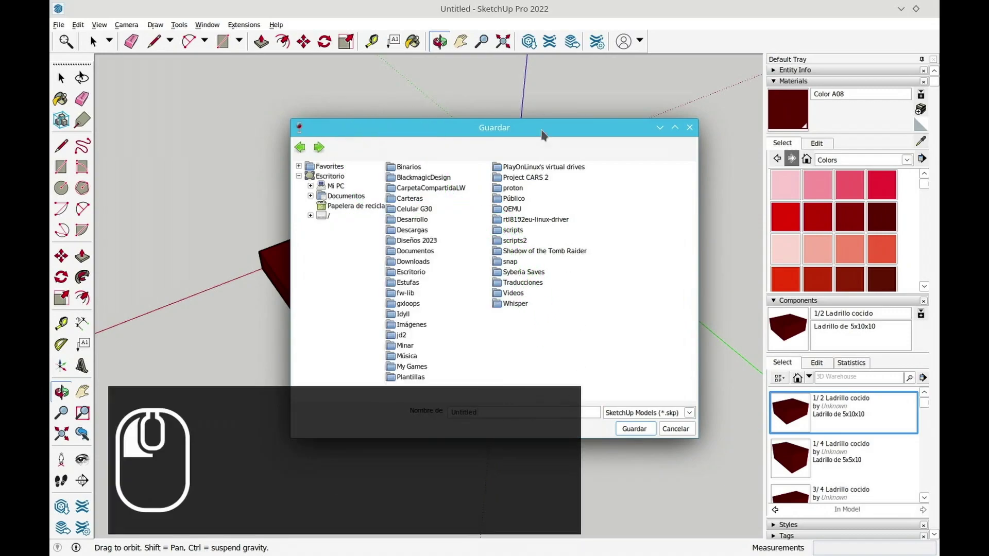
left_click_drag(542, 129, 579, 47)
type("Ladrillos")
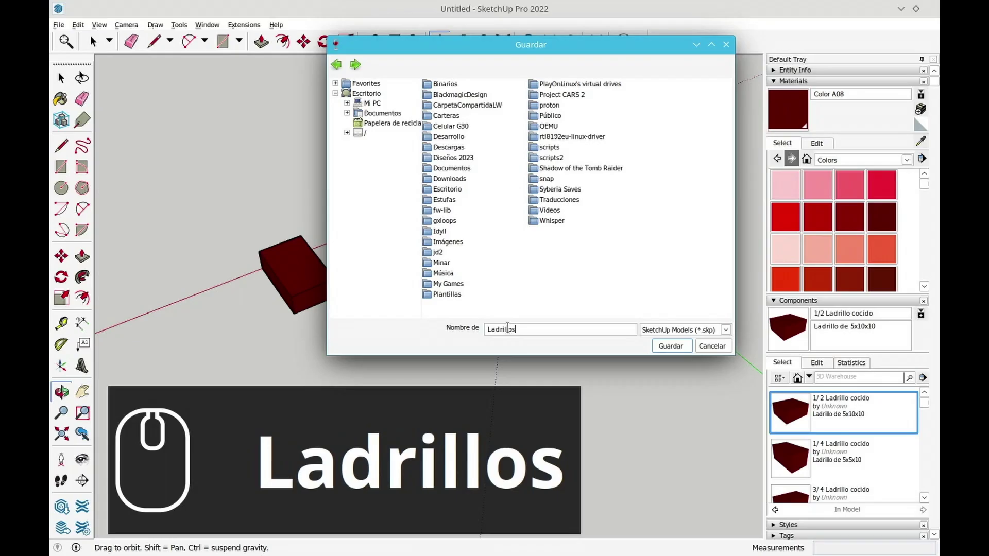
key("Return")
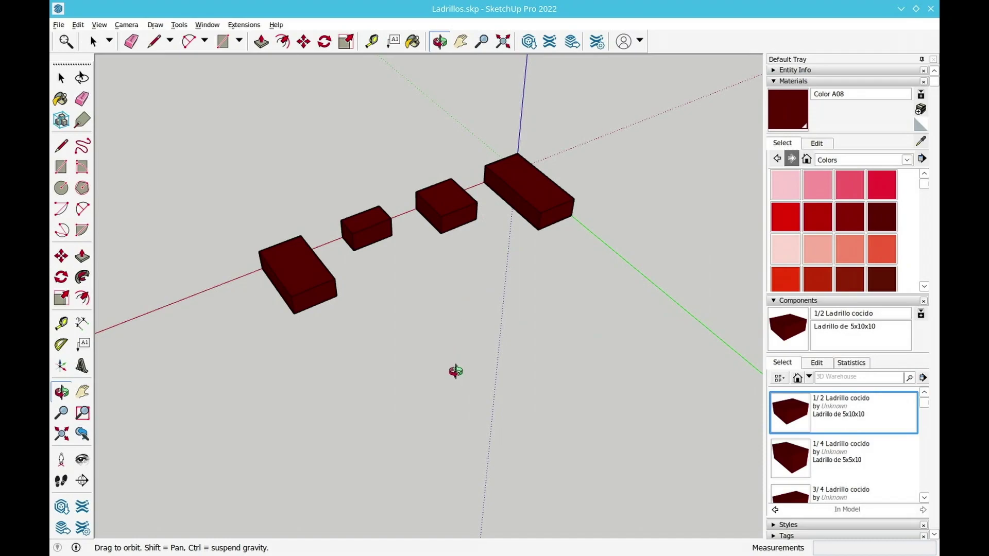
Select all four bricks in the model and delete them.
key("space")
left_click_drag(200, 106, 629, 329)
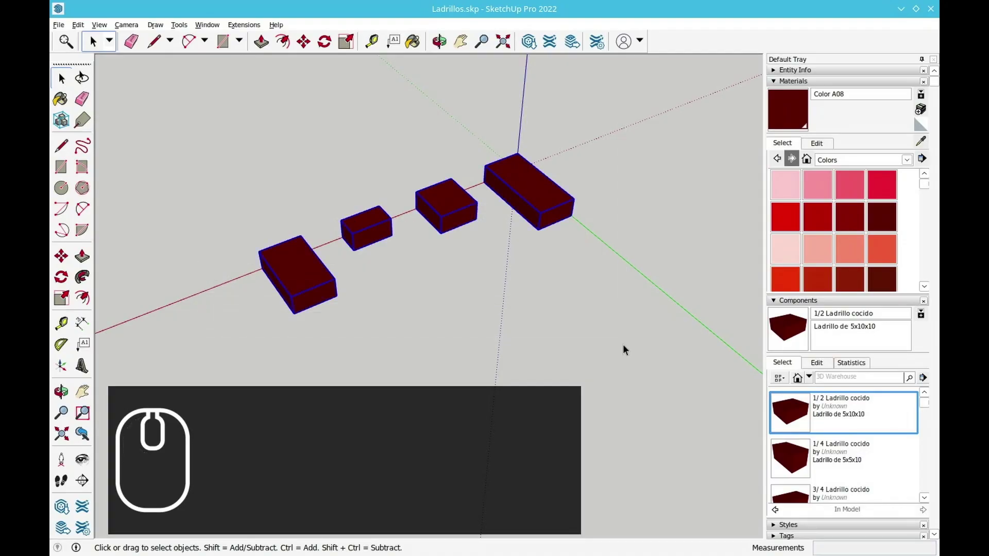
key("Delete")
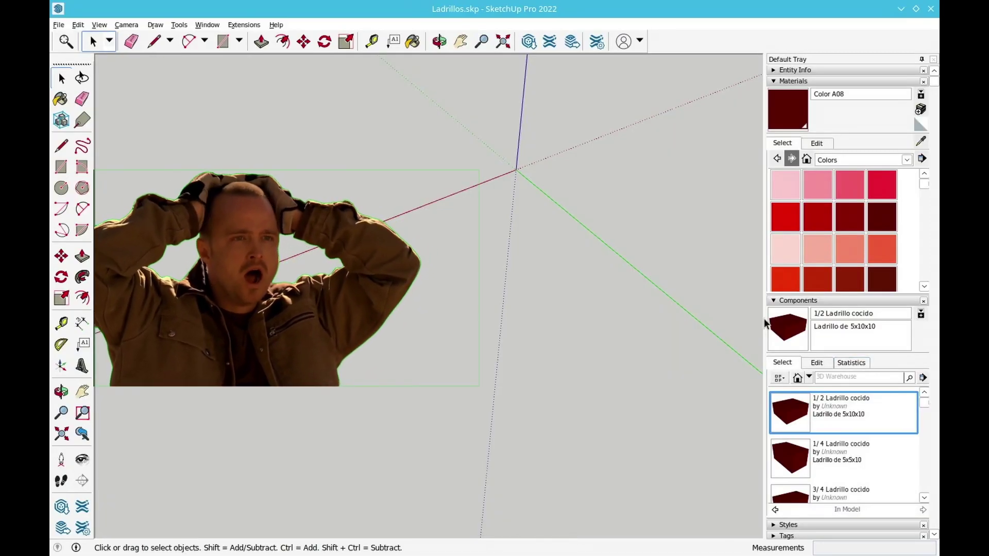
Insert the full-size Ladrillo cocido from the model's component library near the axes origin.
scroll(934, 369, "down", 2)
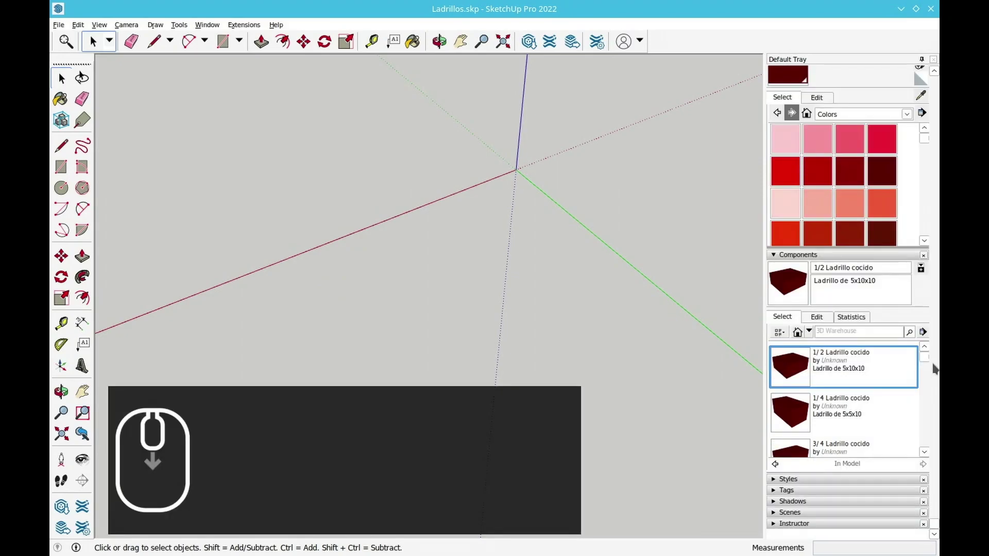
scroll(873, 379, "down", 3)
scroll(872, 382, "up", 5)
scroll(888, 428, "down", 2)
left_click(845, 453)
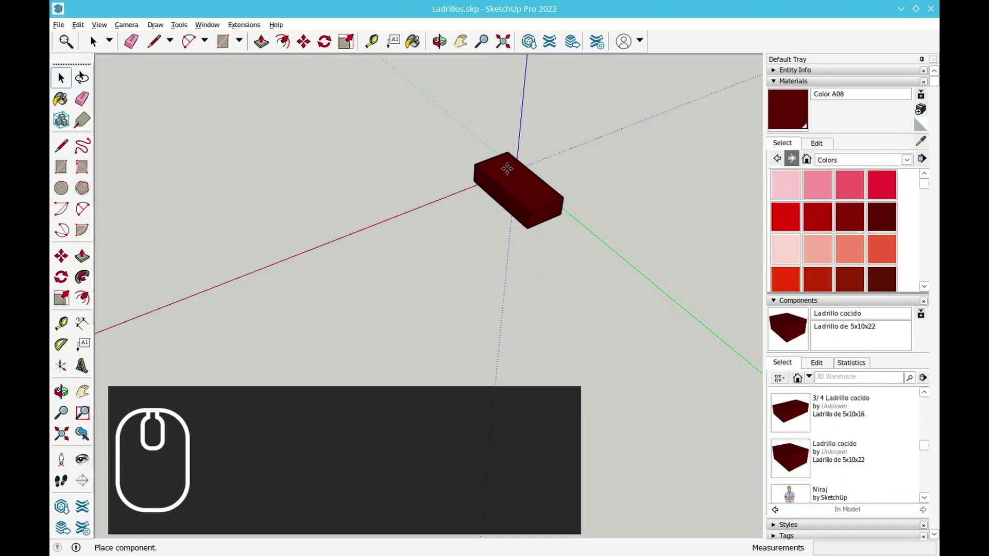
left_click(508, 170)
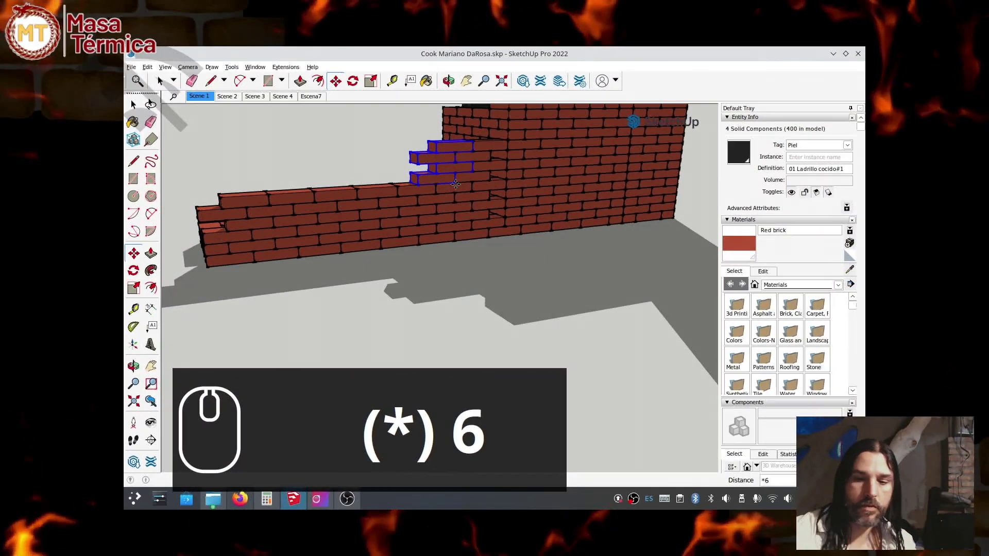
Array the copy of the four selected wall bricks with a *6 multiplier.
key("Return")
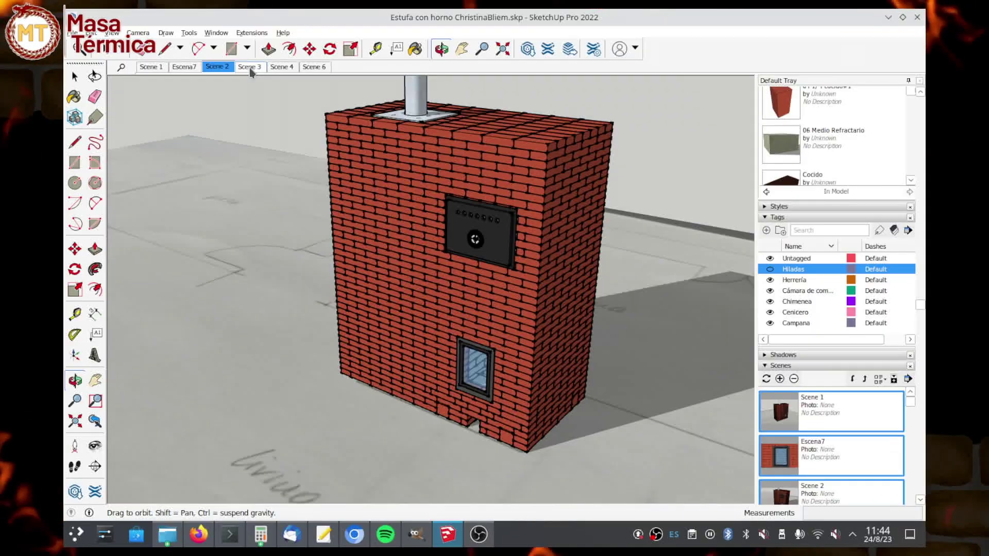
View Scene 3 and Scene 4 of the finished brick stove model.
left_click(253, 67)
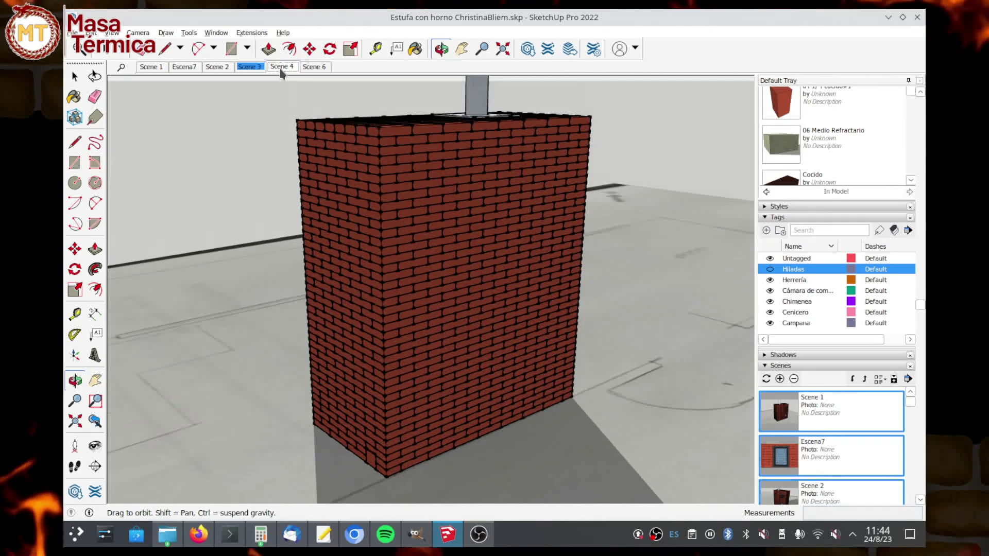
left_click(280, 67)
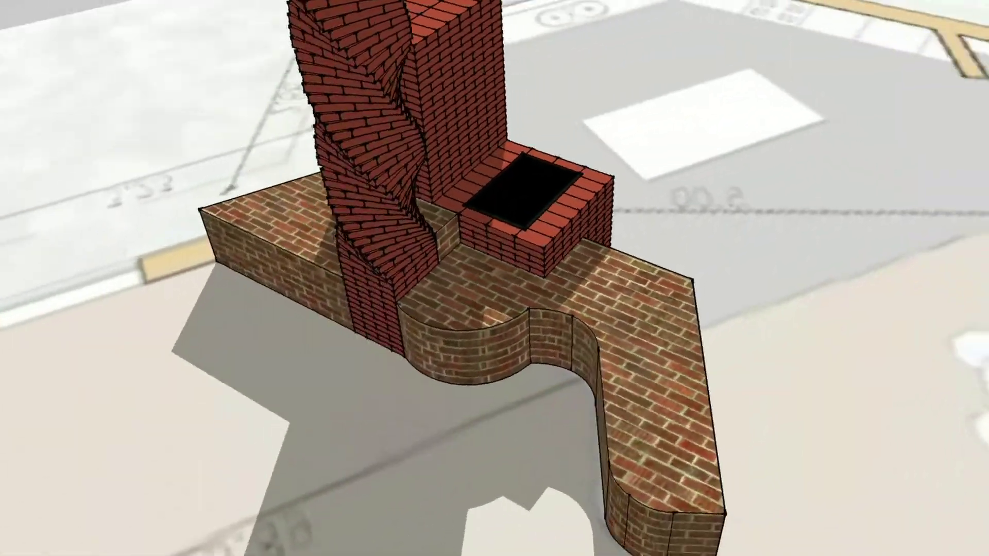